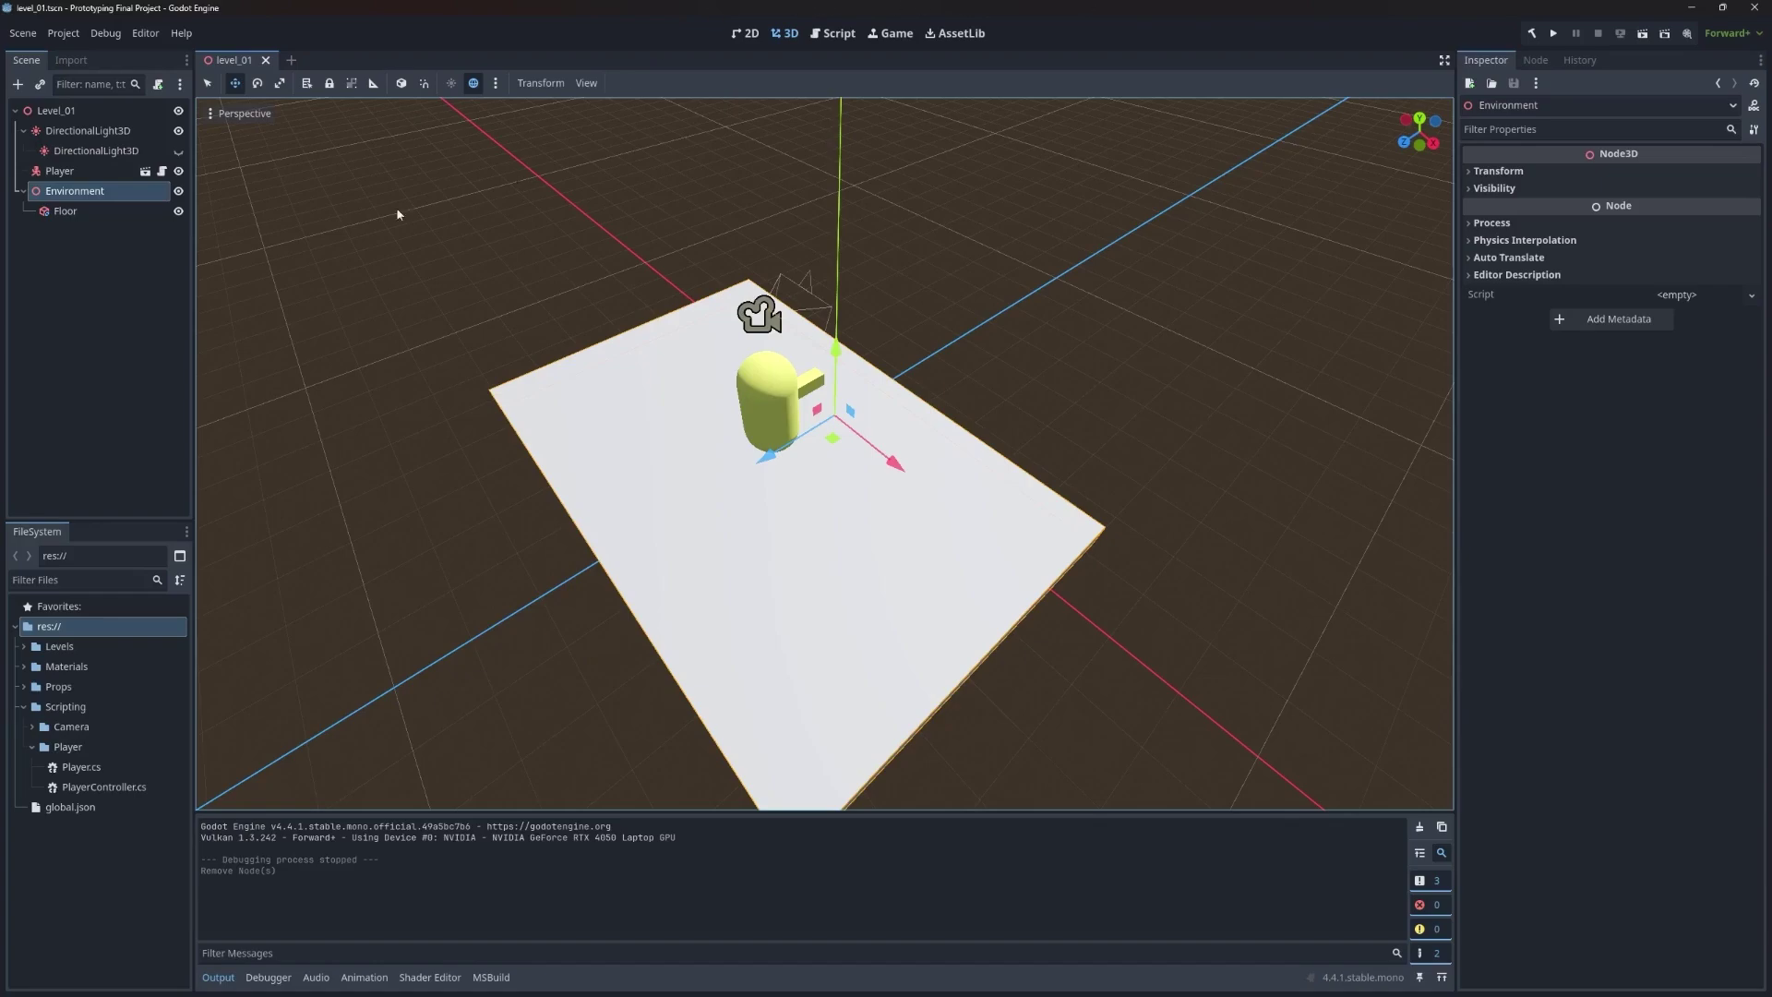
# Step: Add a CSGBox3D child node under Environment, found by searching 'csg'
pyautogui.rightClick(126, 192)
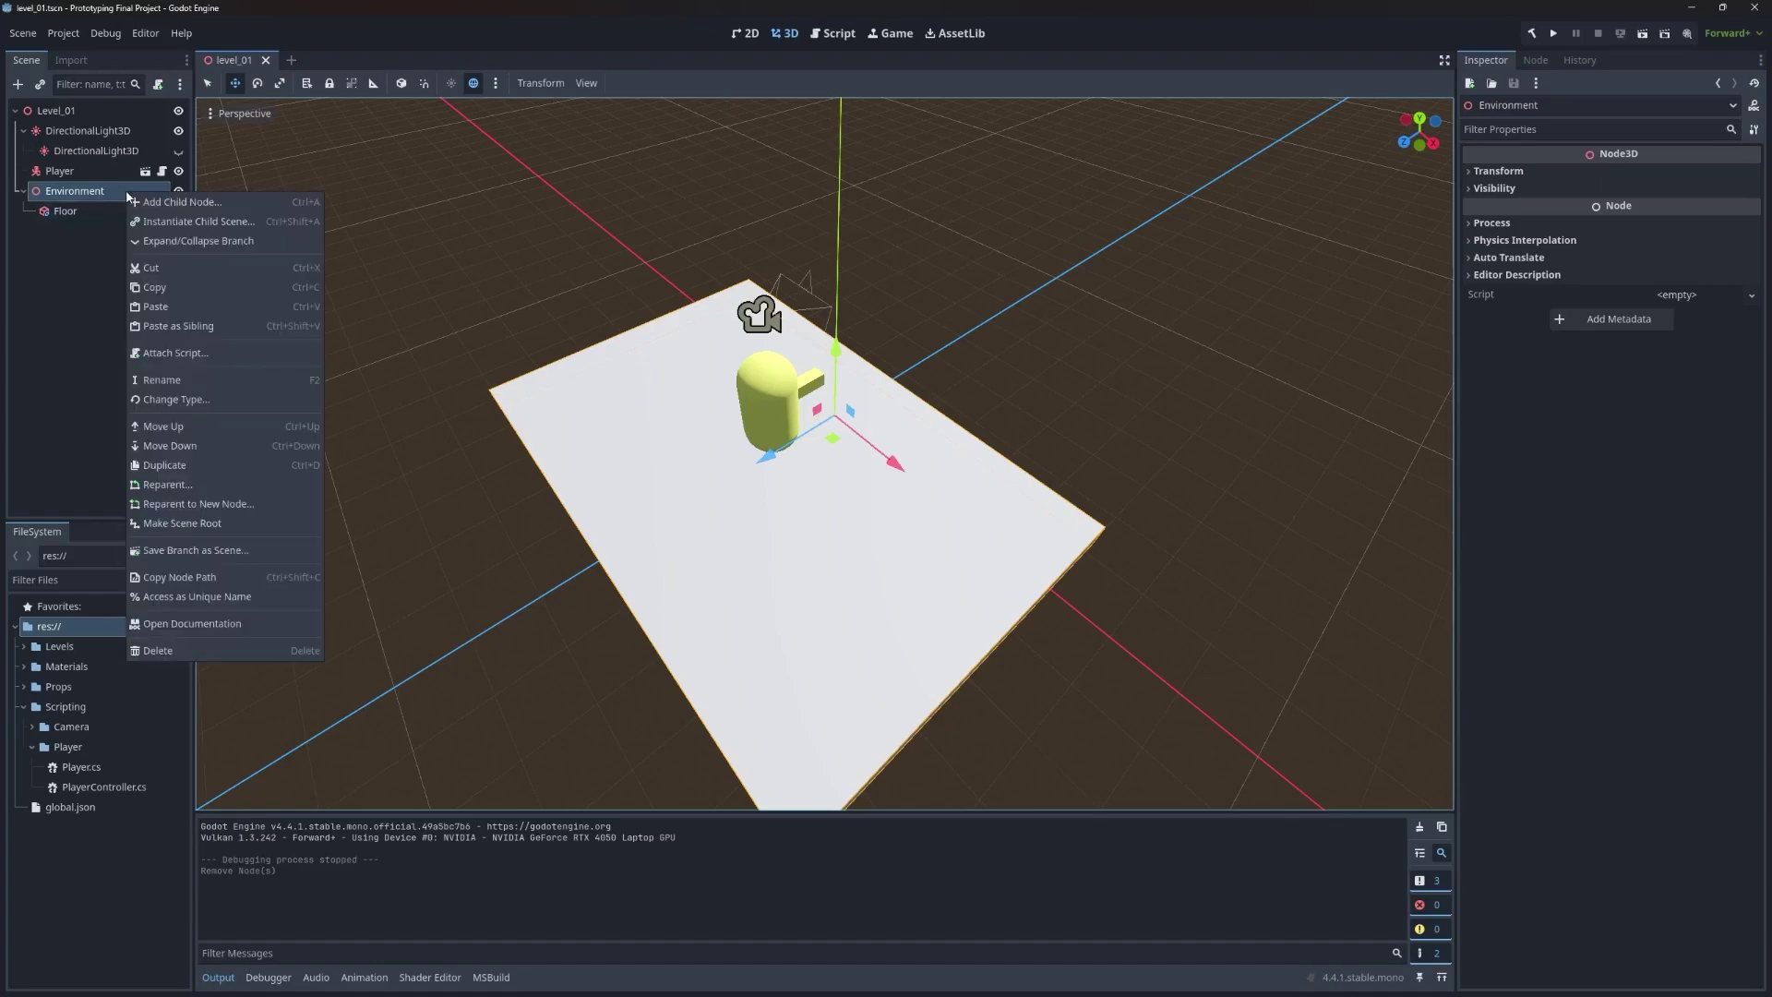
pyautogui.click(184, 202)
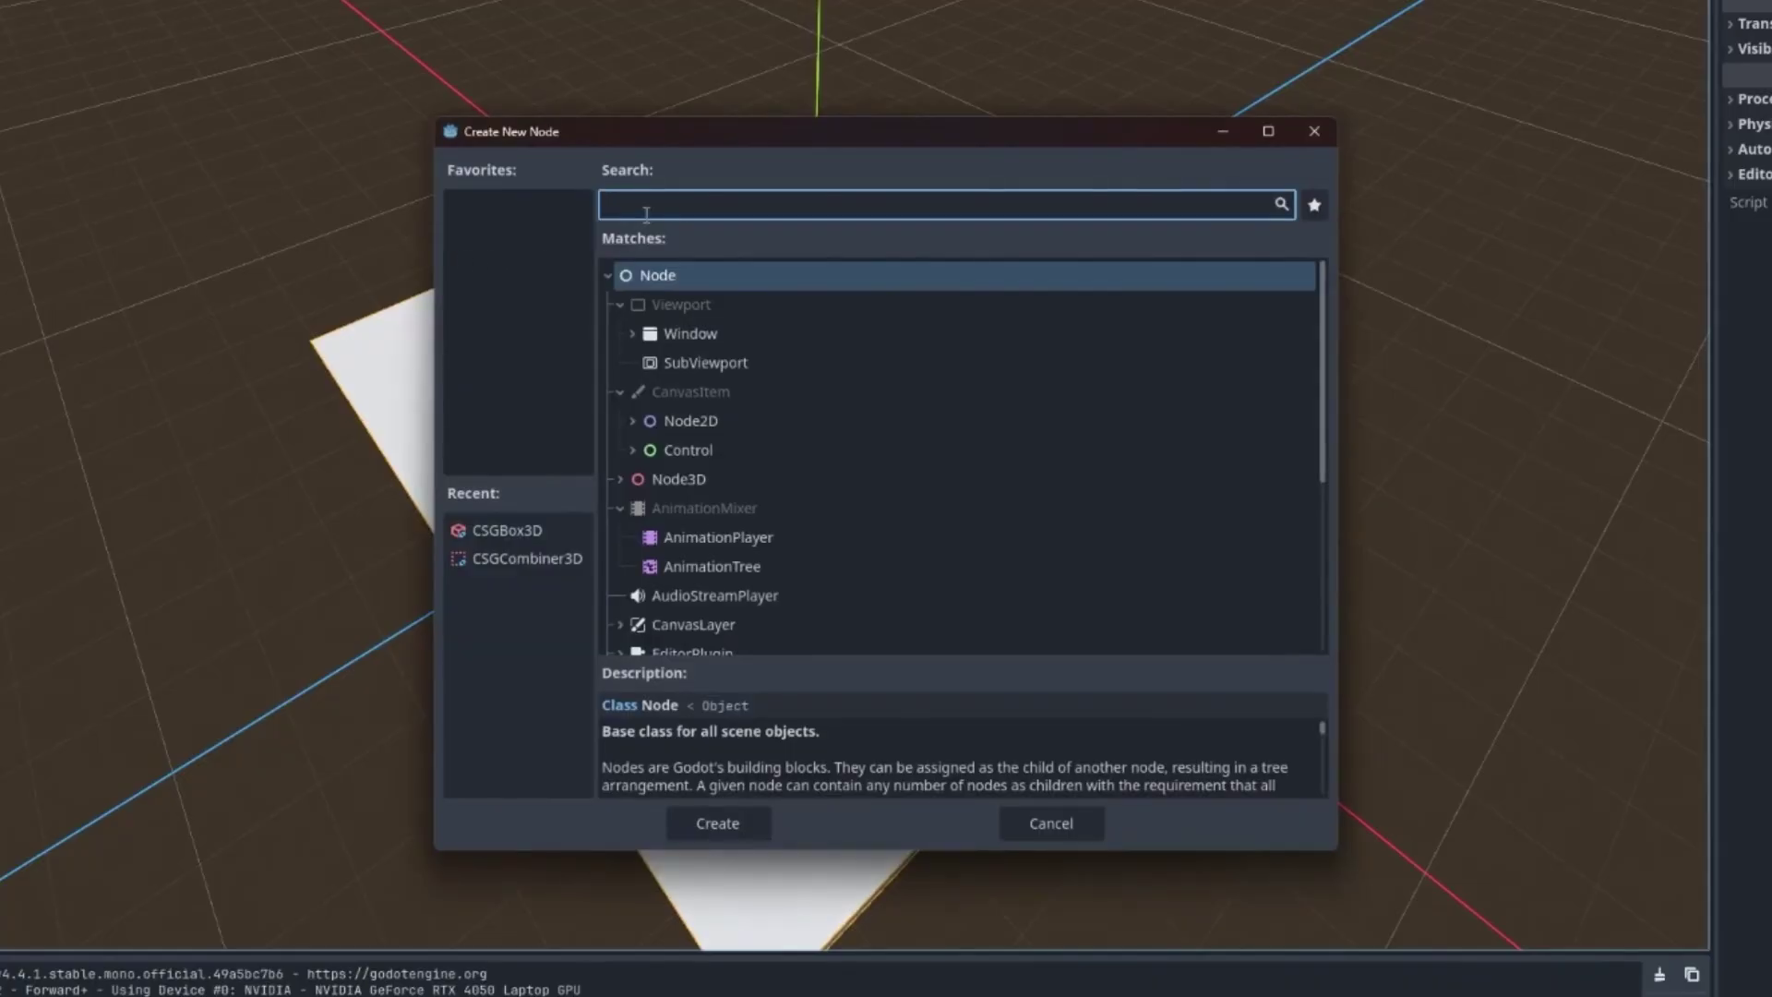
pyautogui.write('csg')
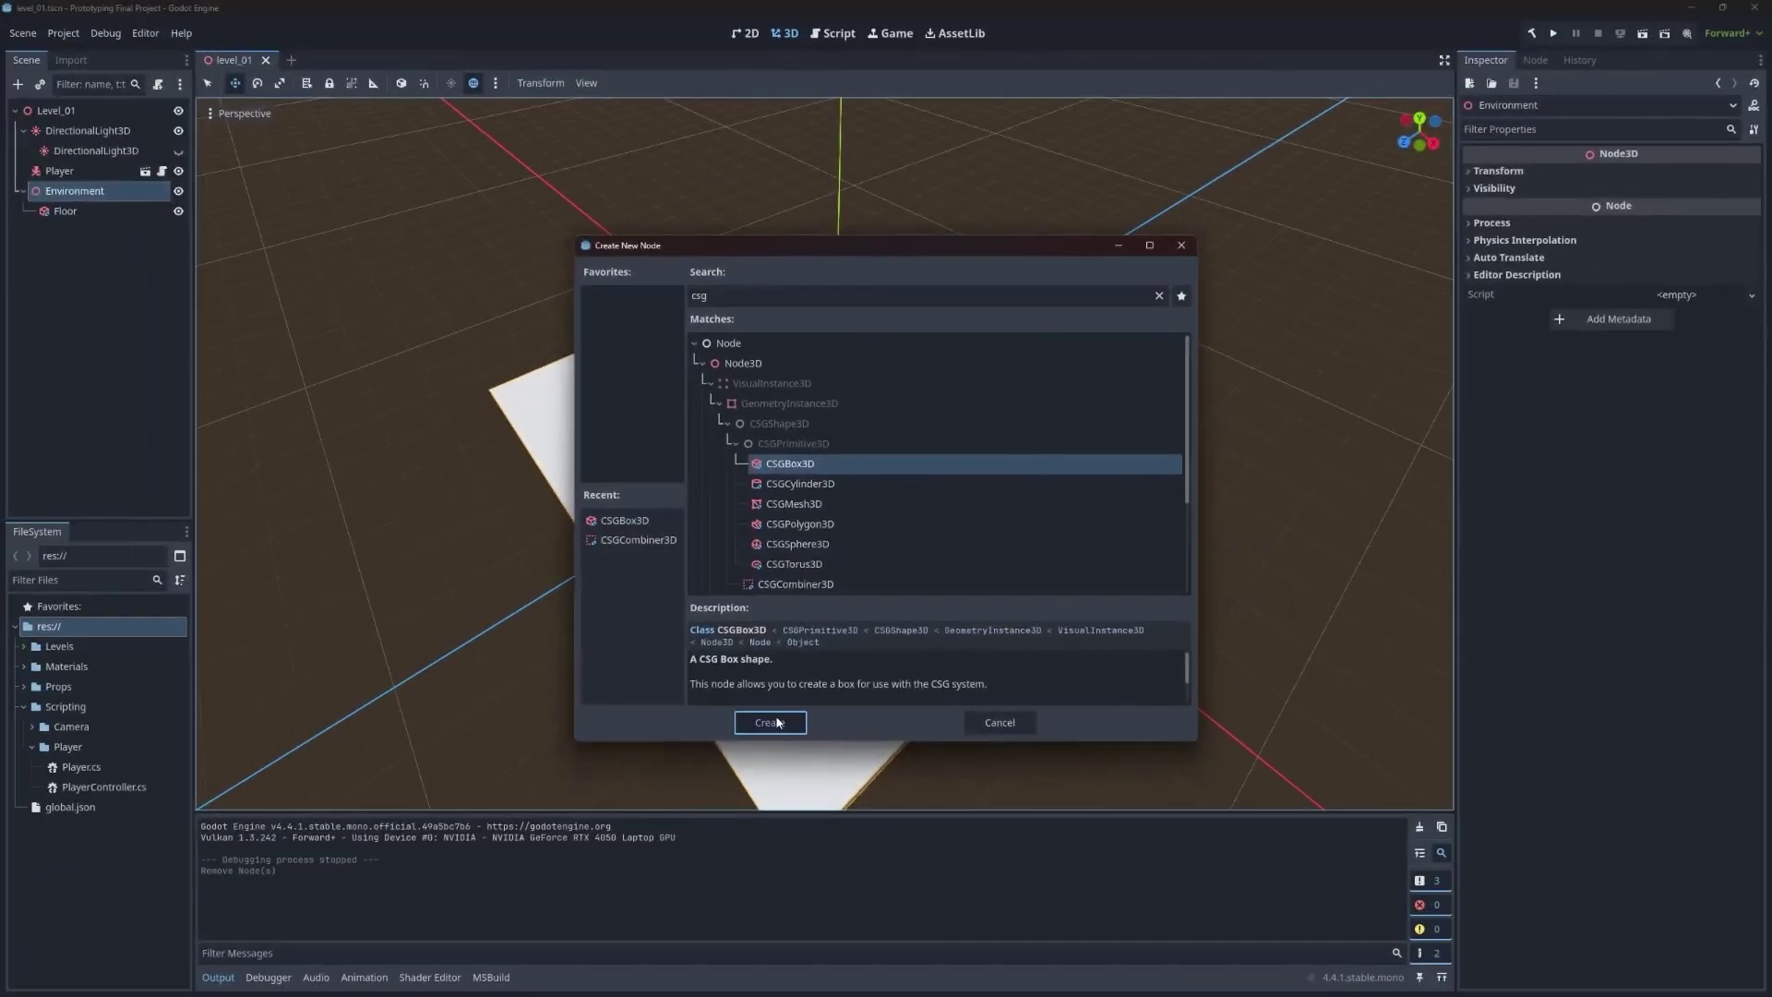
pyautogui.click(775, 722)
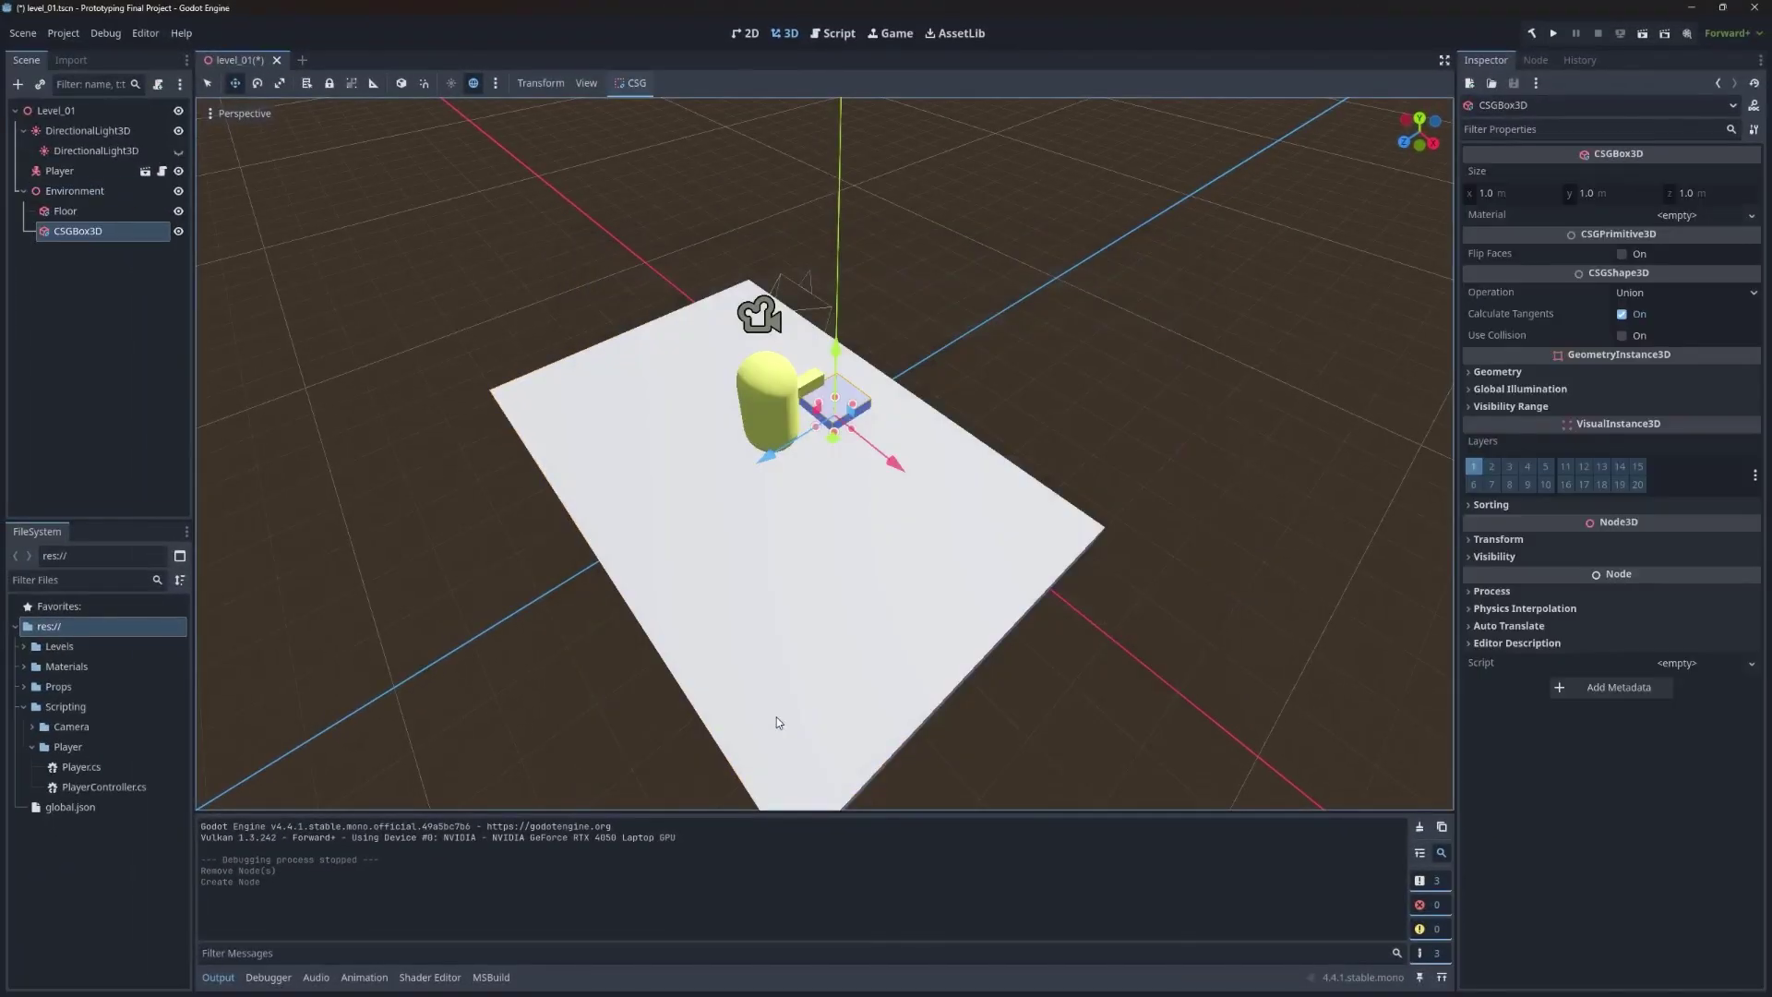
# Step: Lift the CSG box 1.0 m along Y onto the floor, undoing the first attempt
pyautogui.moveTo(997, 599)
pyautogui.mouseDown(button='middle')
pyautogui.moveTo(886, 565)
pyautogui.moveTo(986, 569)
pyautogui.mouseUp(button='middle')
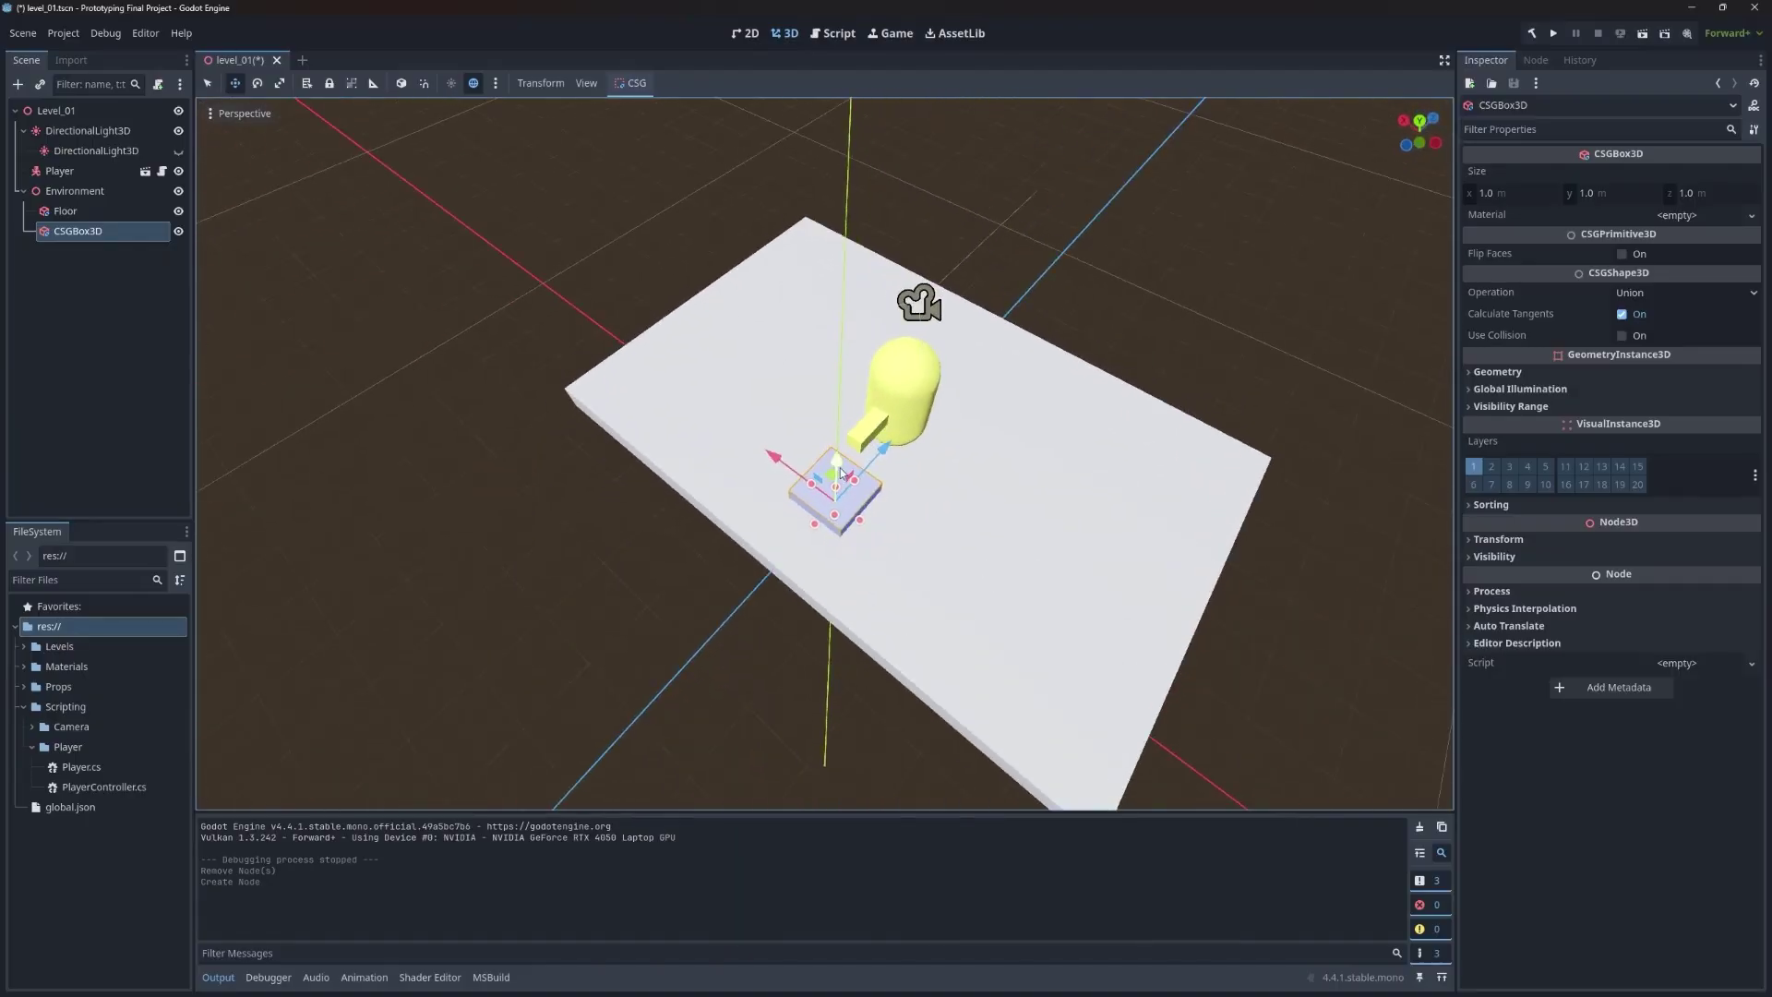
pyautogui.moveTo(840, 468); pyautogui.dragTo(756, 387)
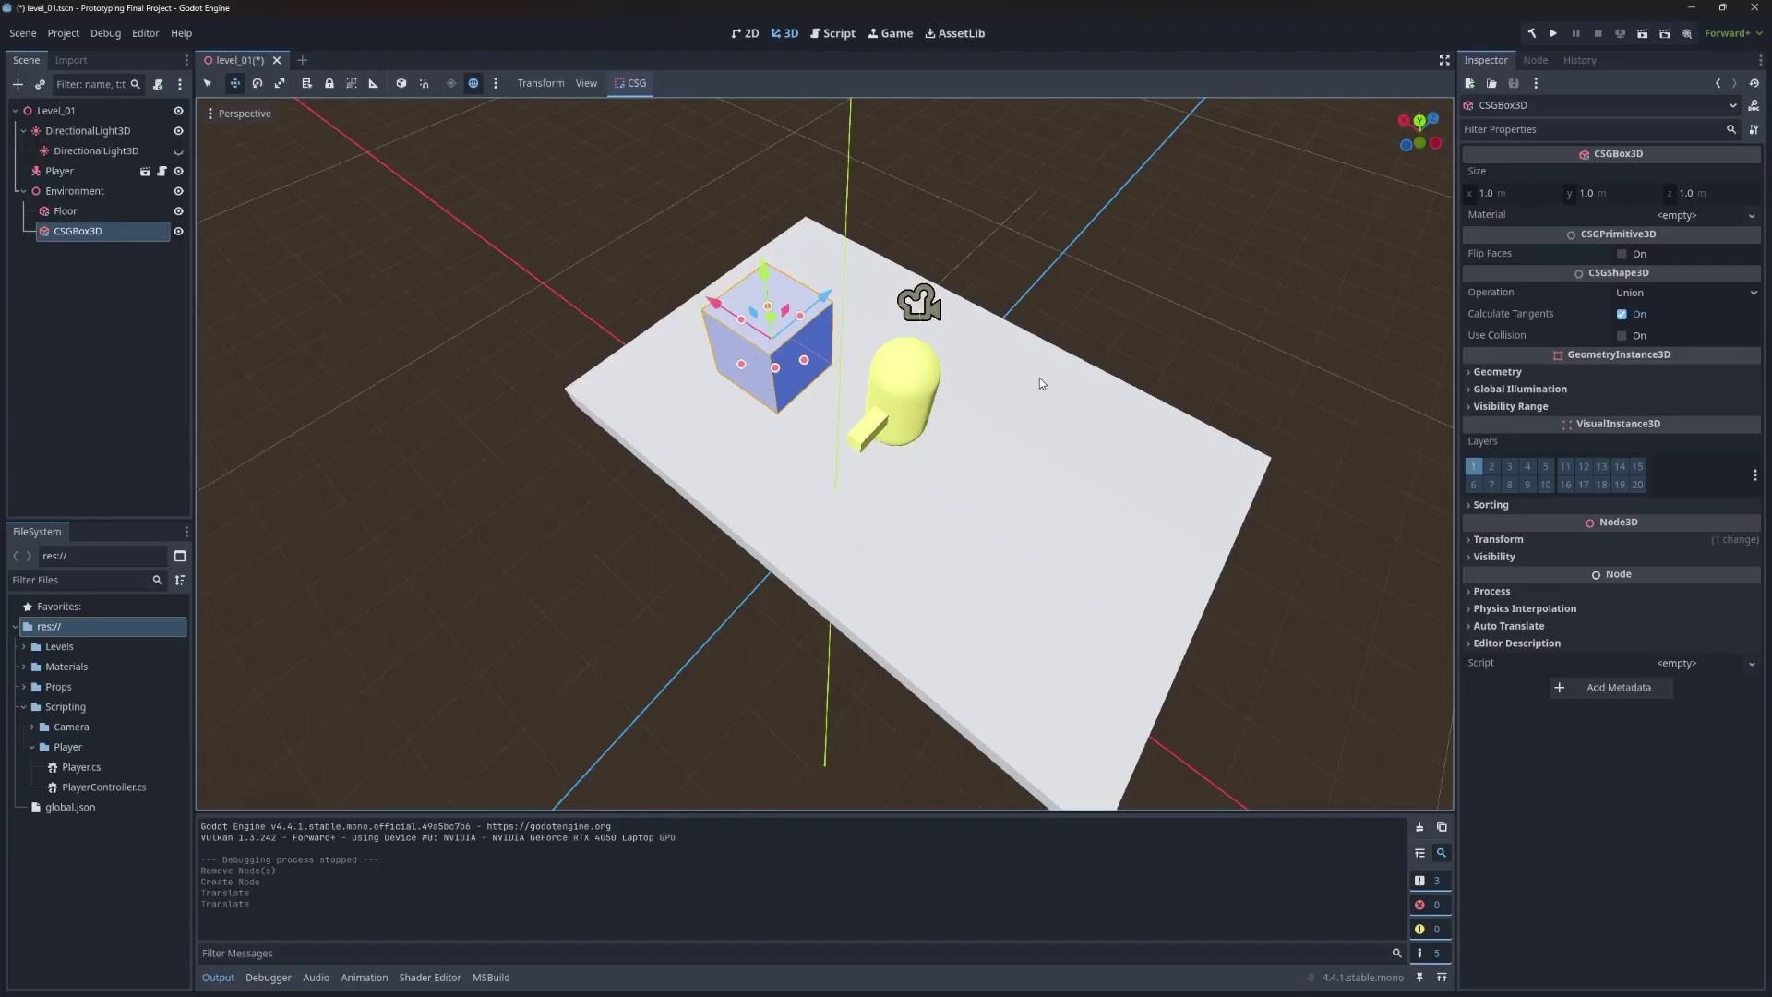
pyautogui.hotkey('ctrl', 'z')
pyautogui.hotkey('ctrl', 'z')
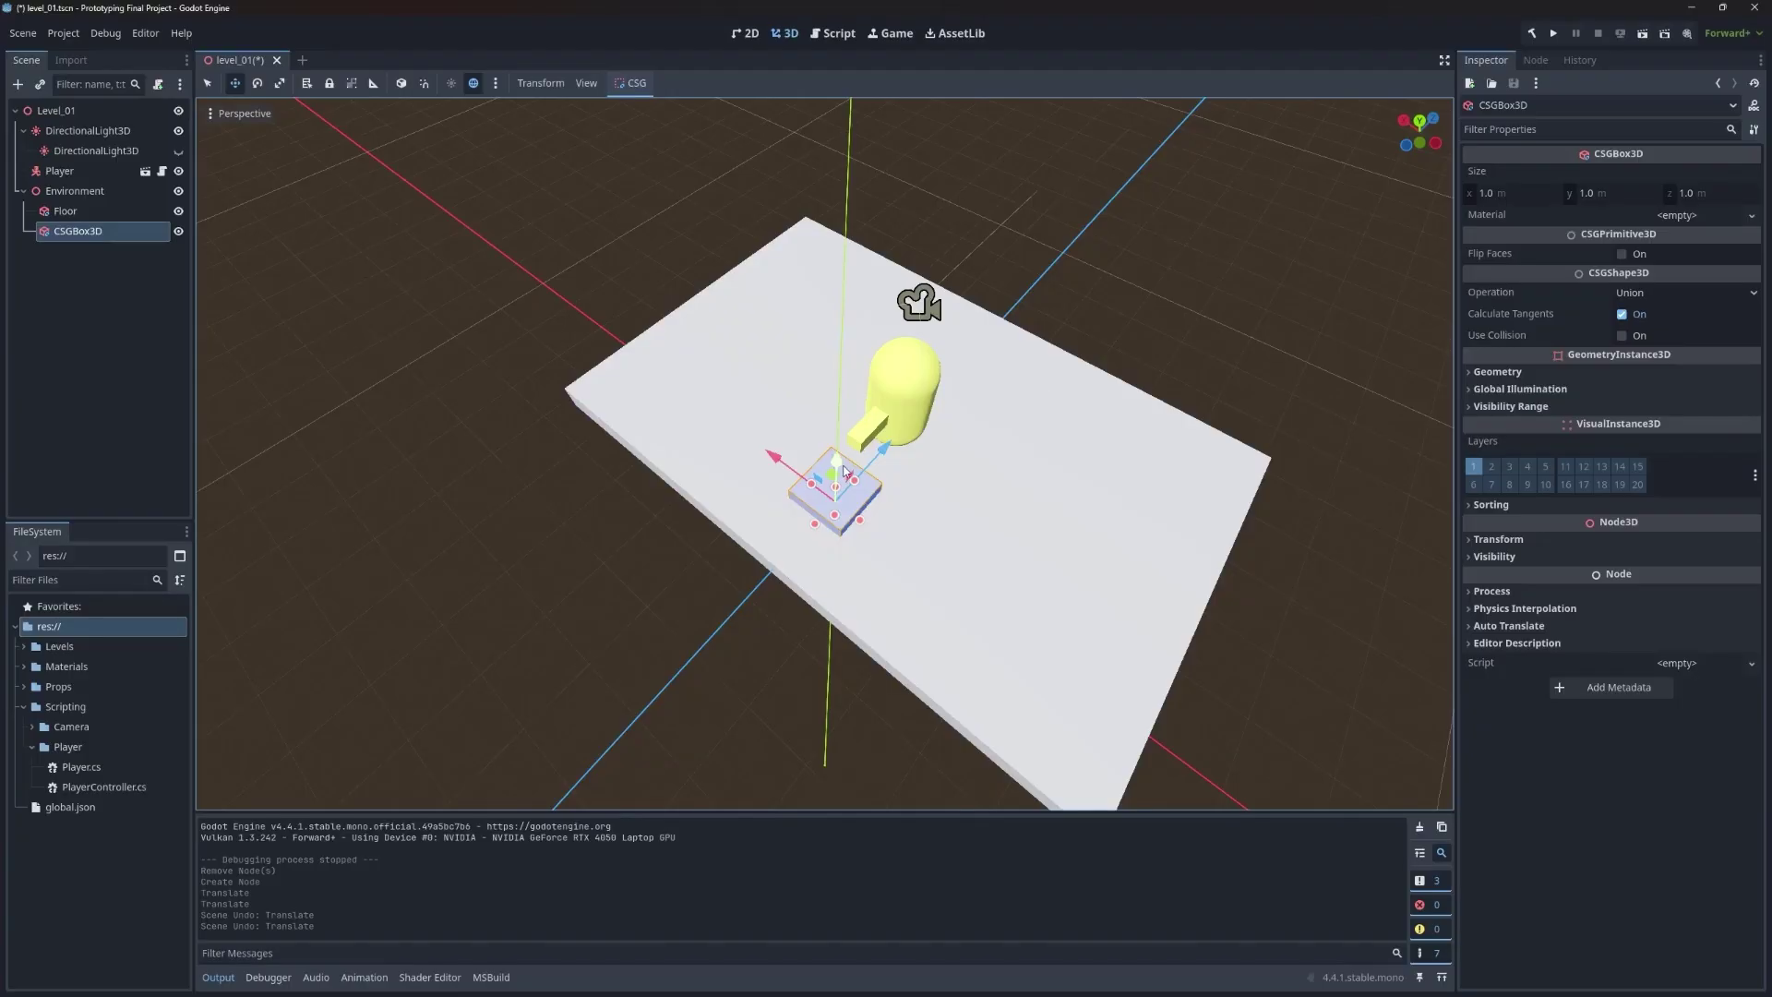
pyautogui.moveTo(835, 461); pyautogui.dragTo(809, 382)
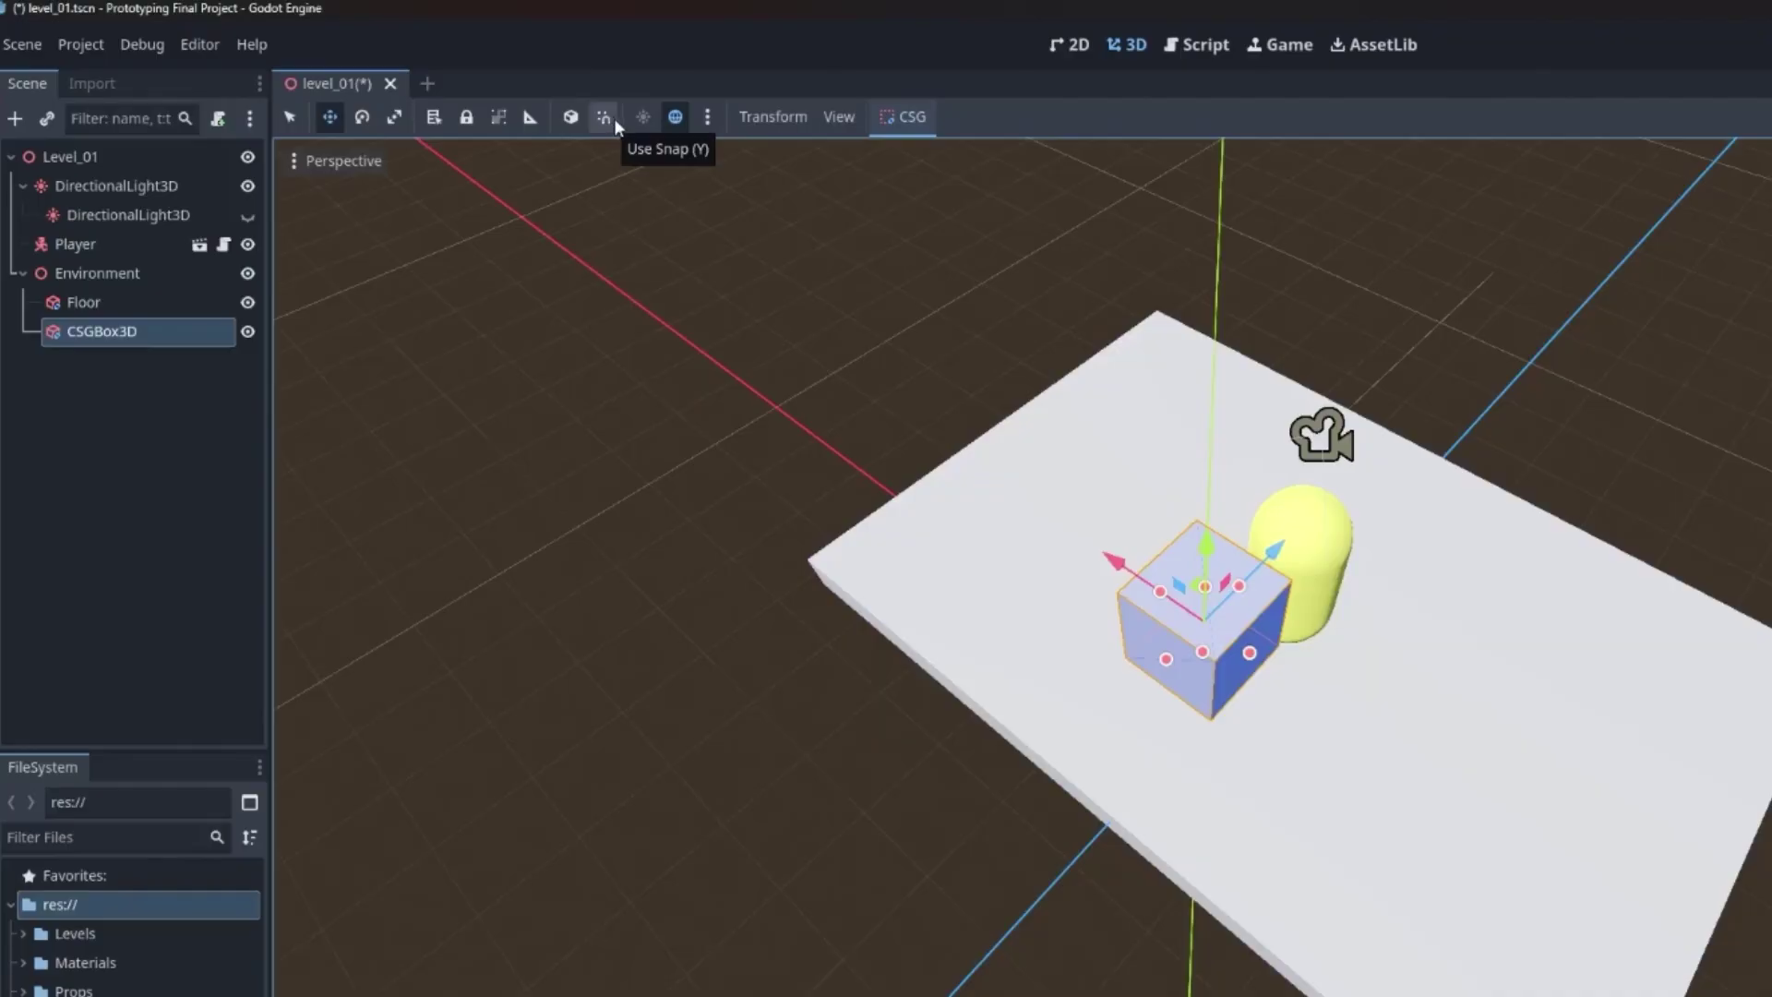
pyautogui.click(772, 124)
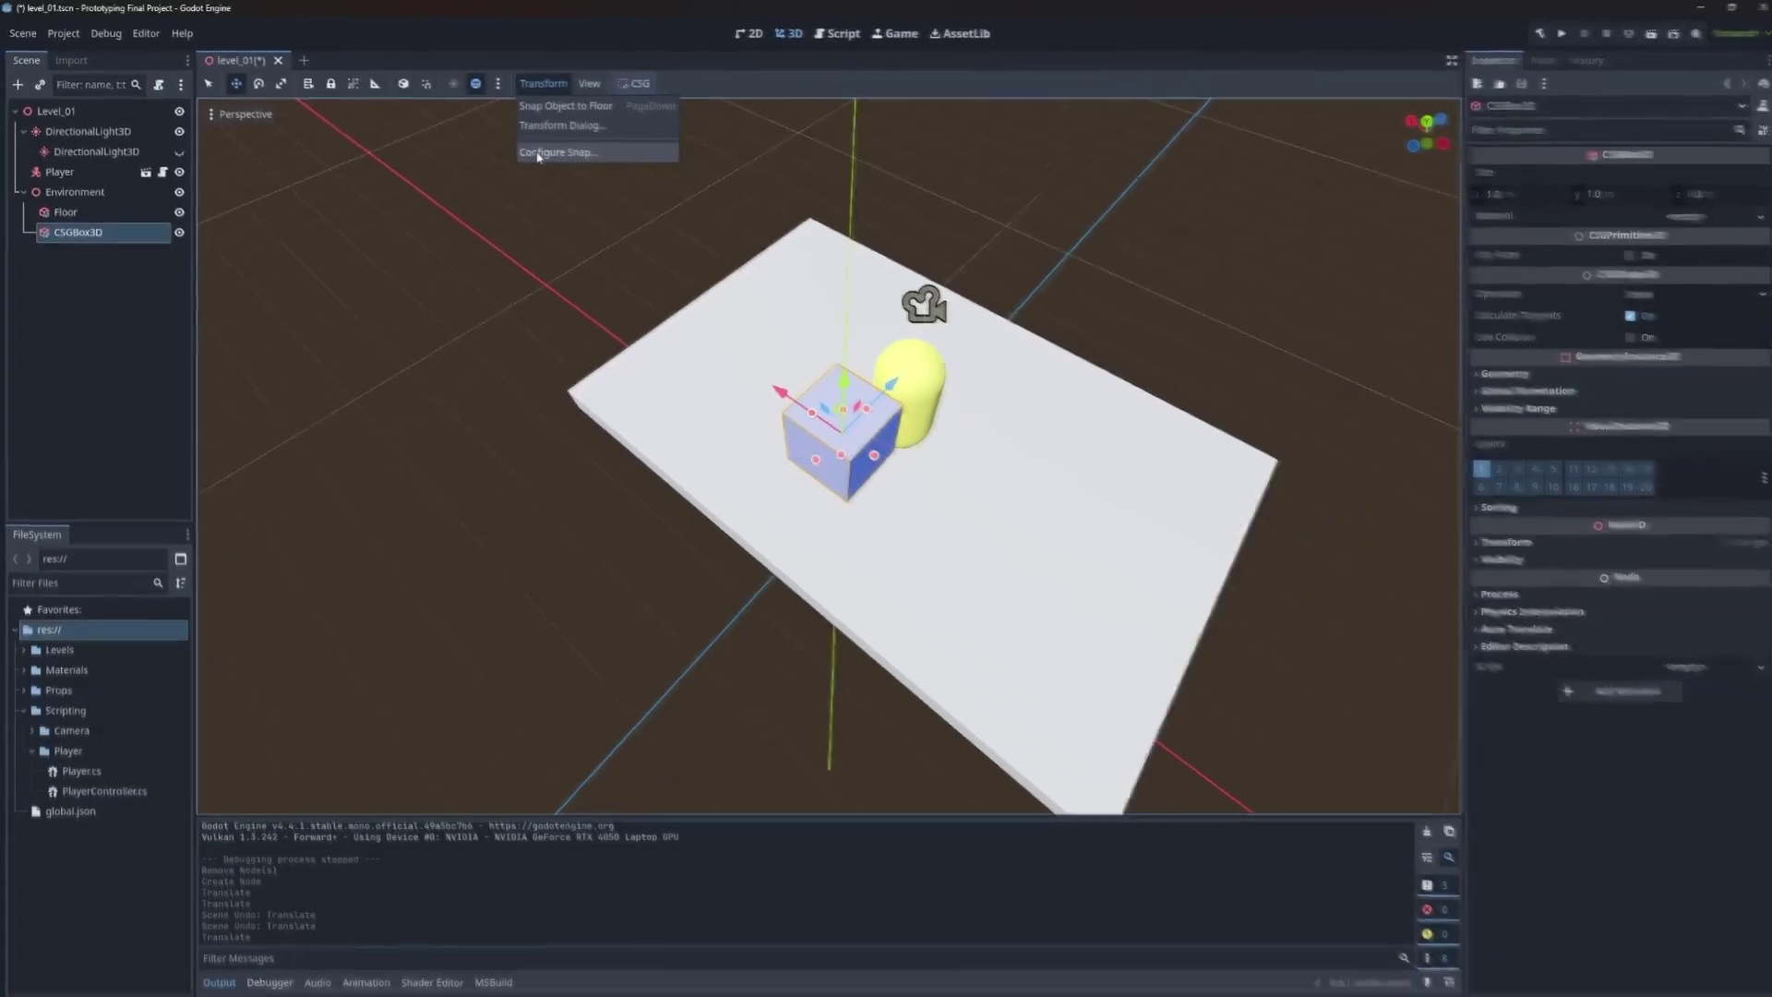
# Step: Set the translate snap to 0.25, keeping rotate 15° and scale 10%
pyautogui.click(553, 152)
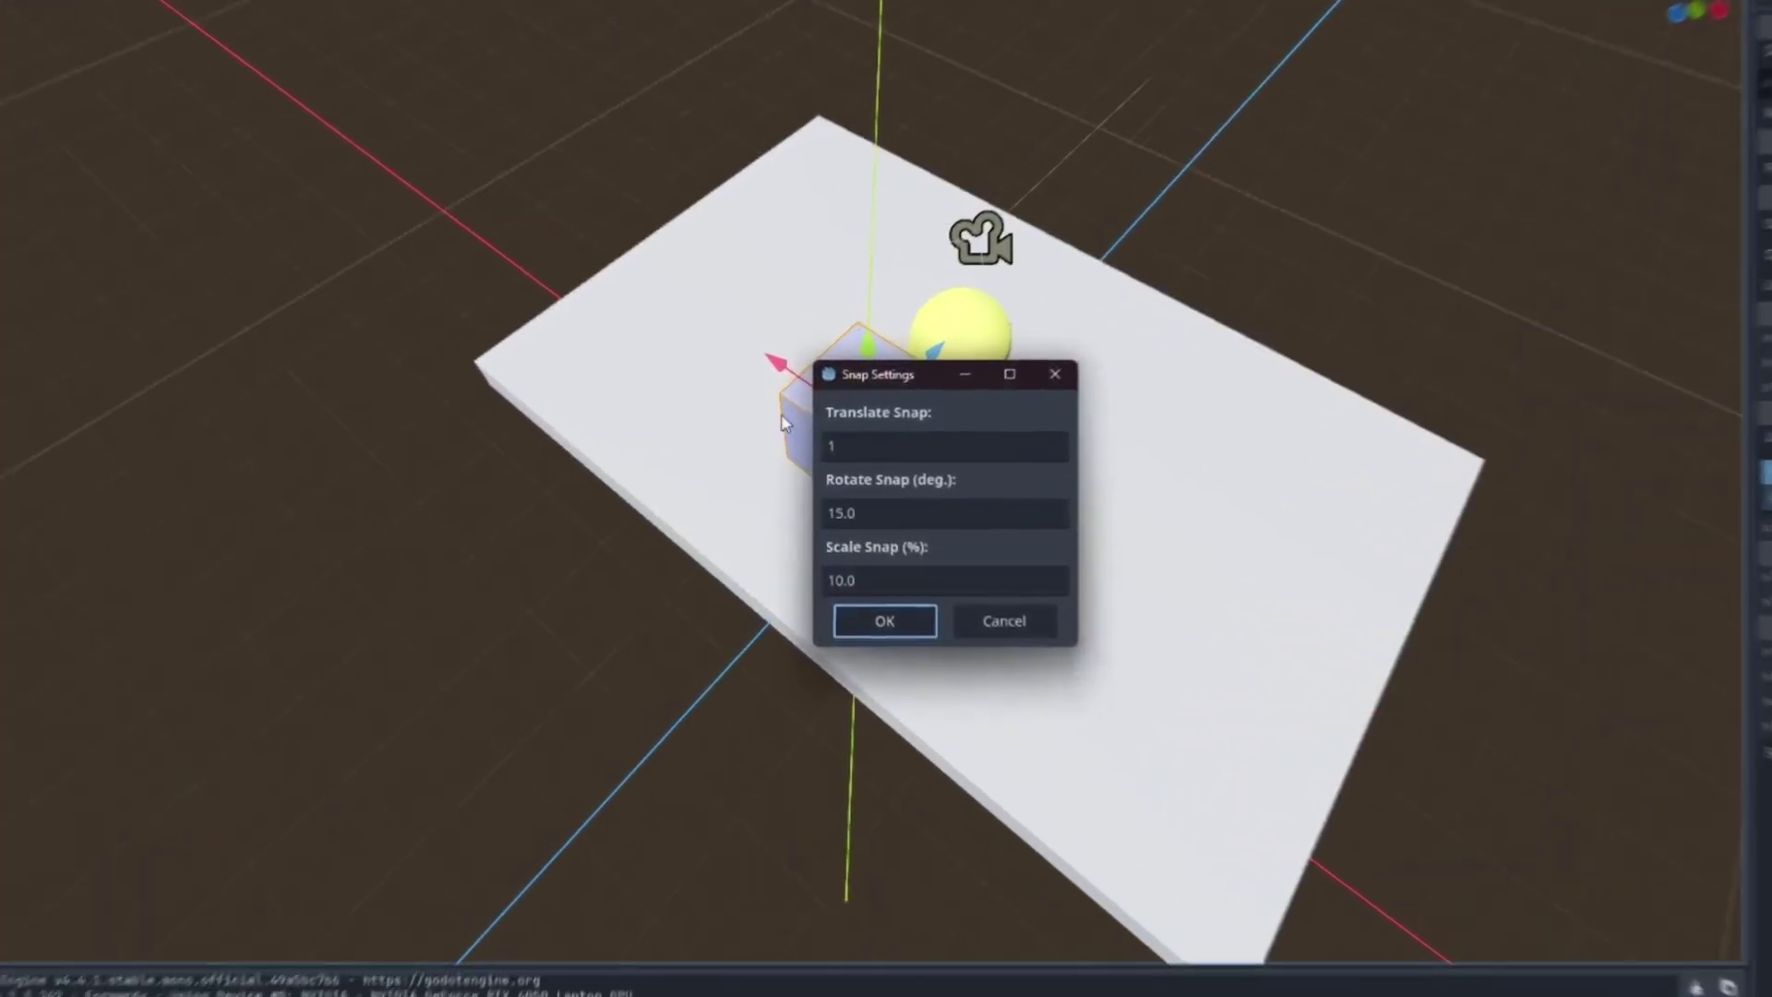
pyautogui.moveTo(863, 451); pyautogui.dragTo(820, 447)
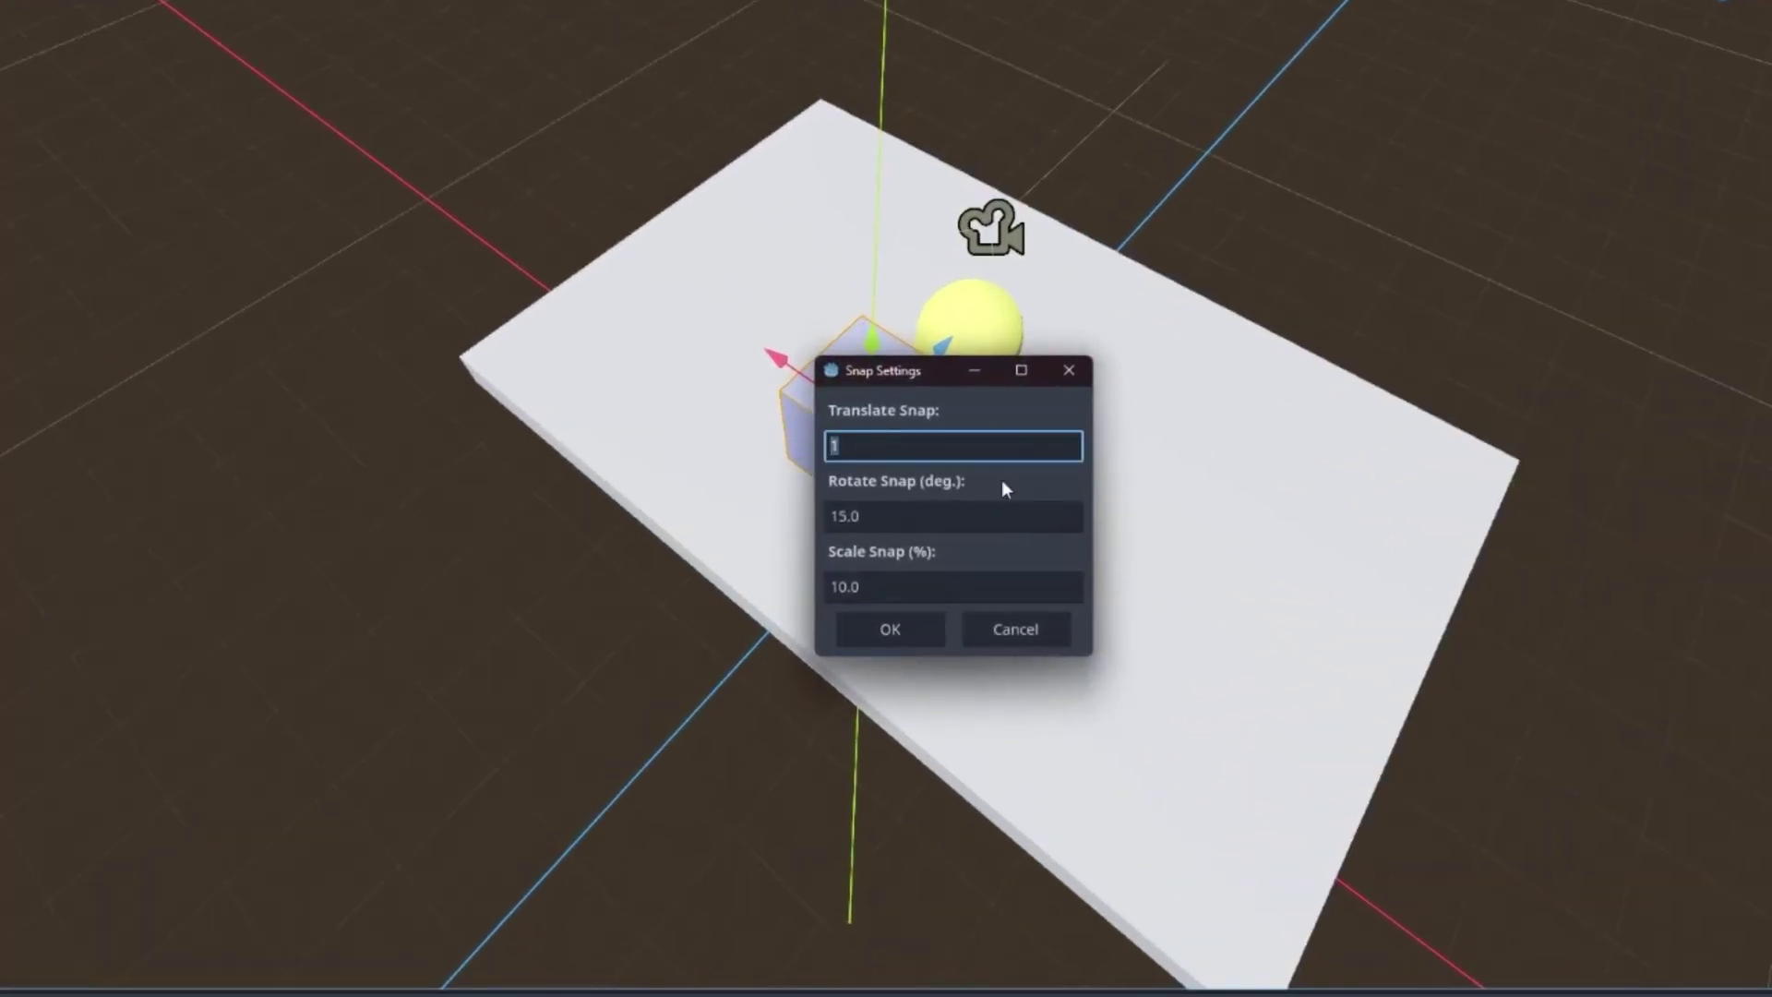
pyautogui.write('.25')
pyautogui.doubleClick(972, 503)
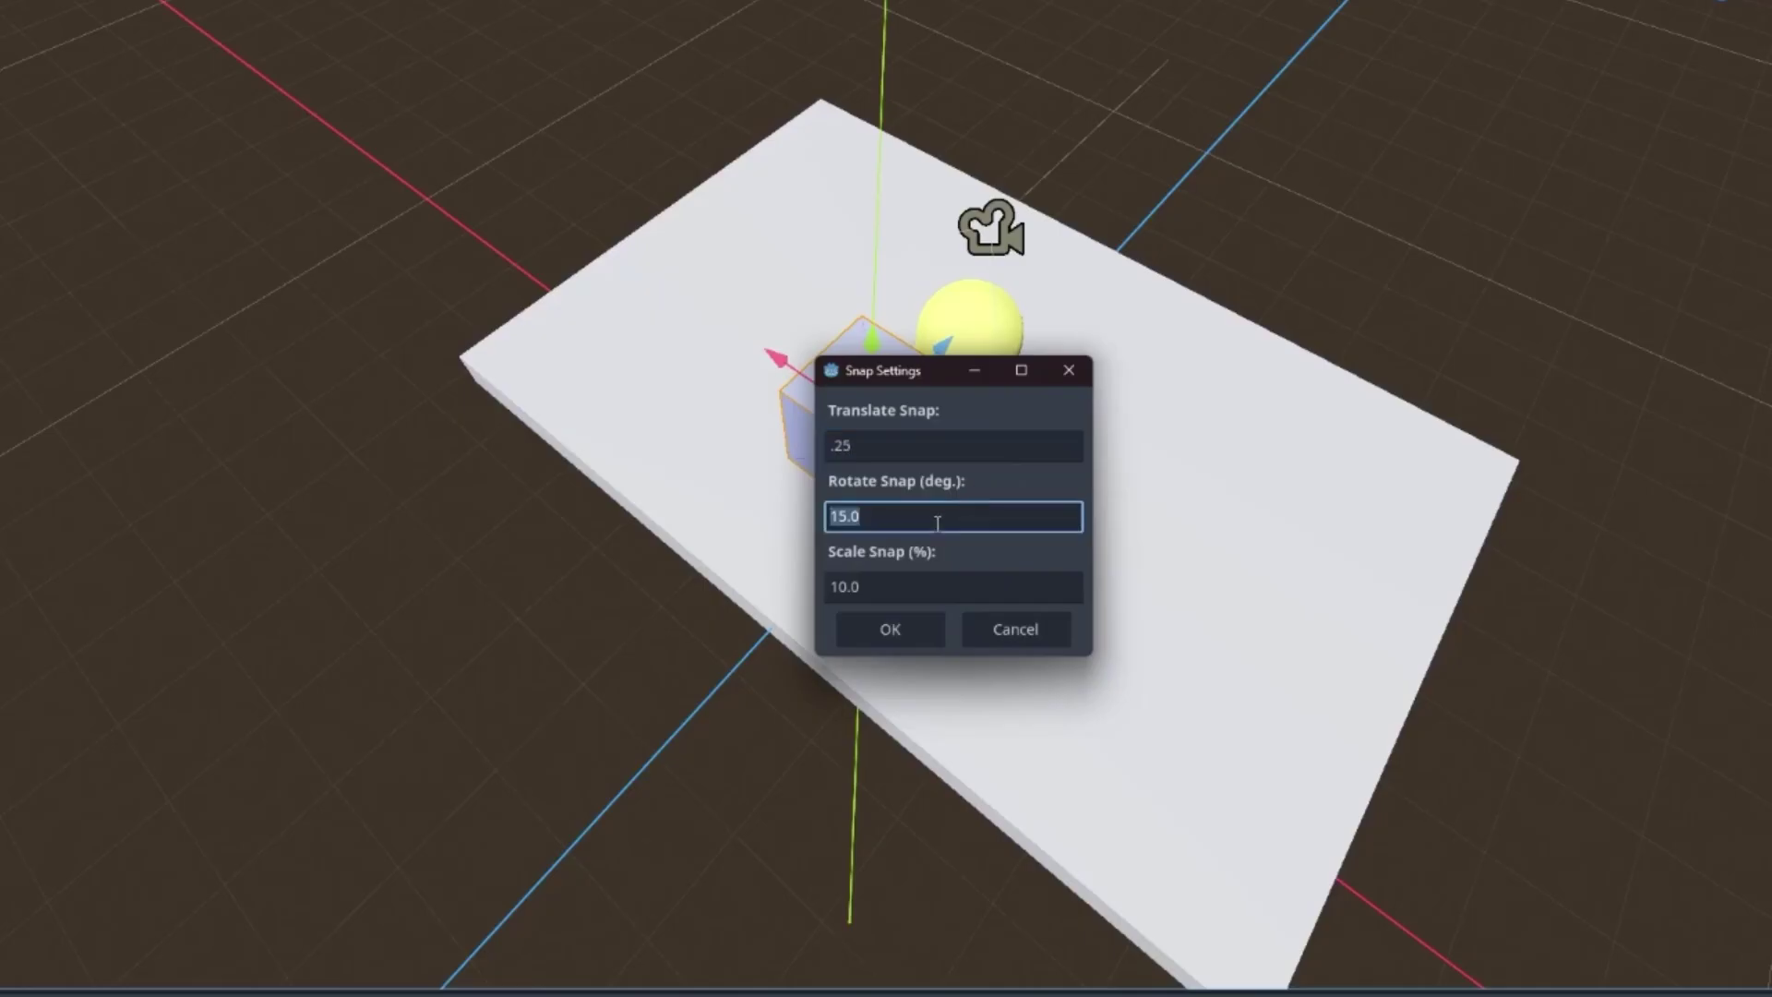
pyautogui.click(905, 638)
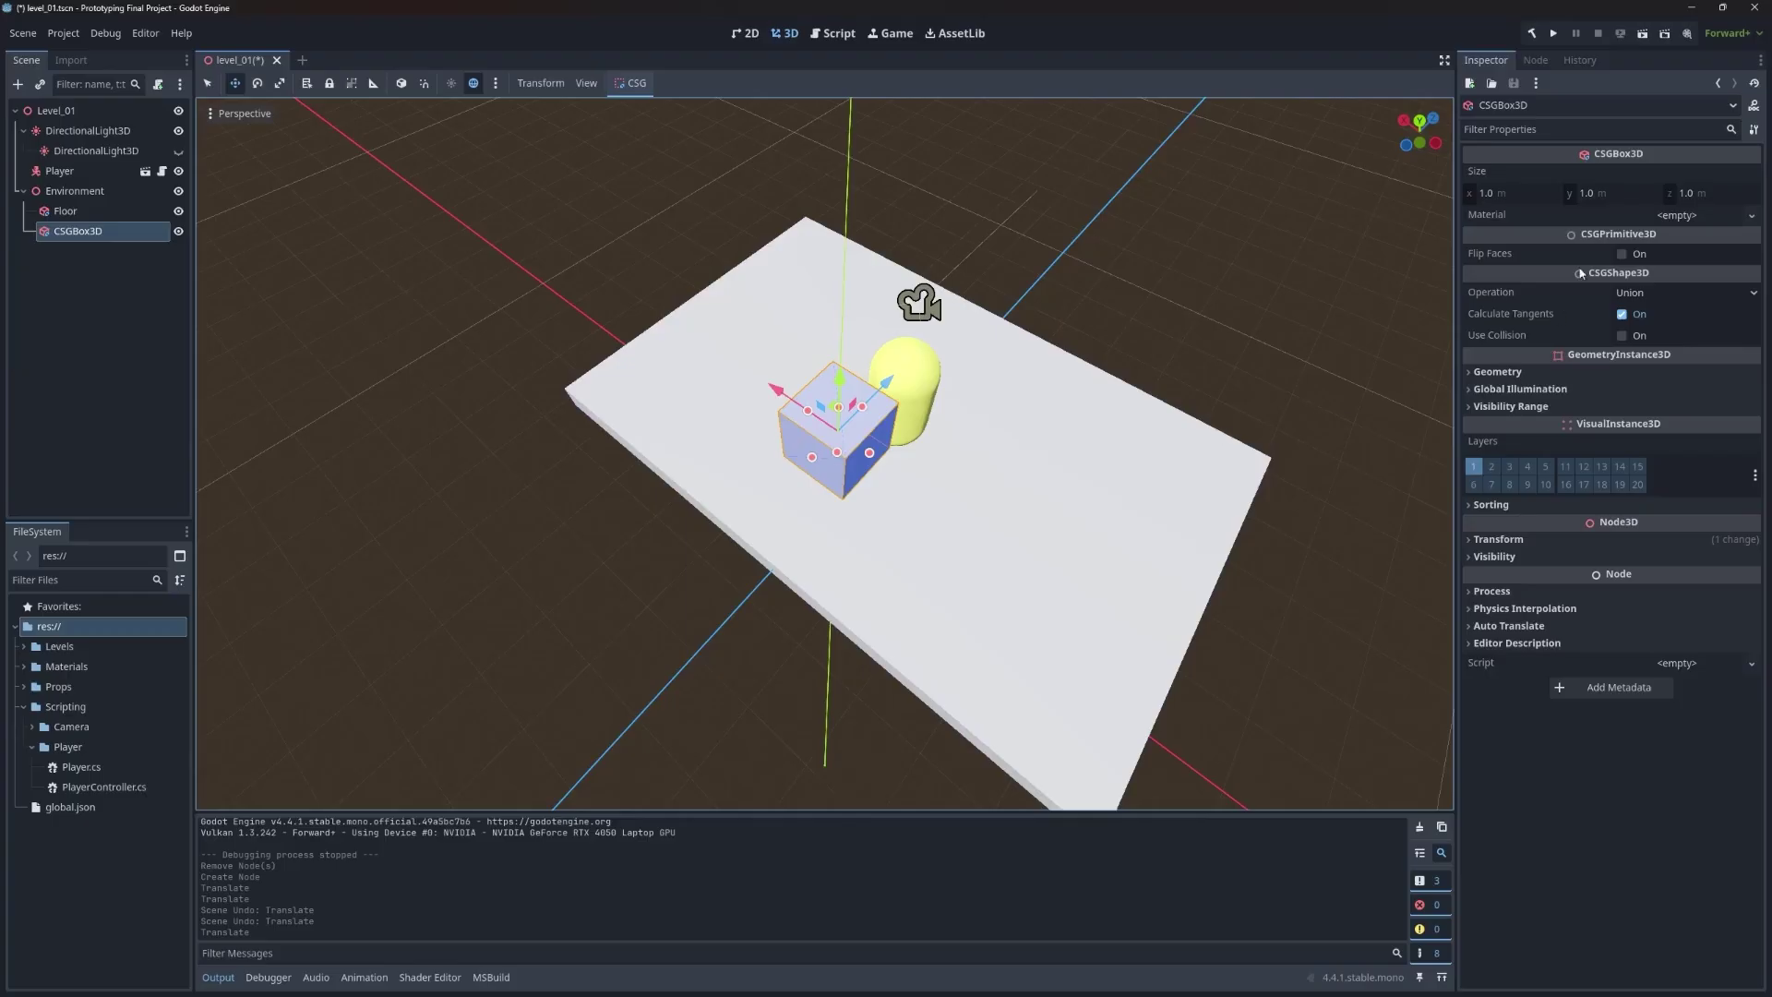
pyautogui.click(1530, 191)
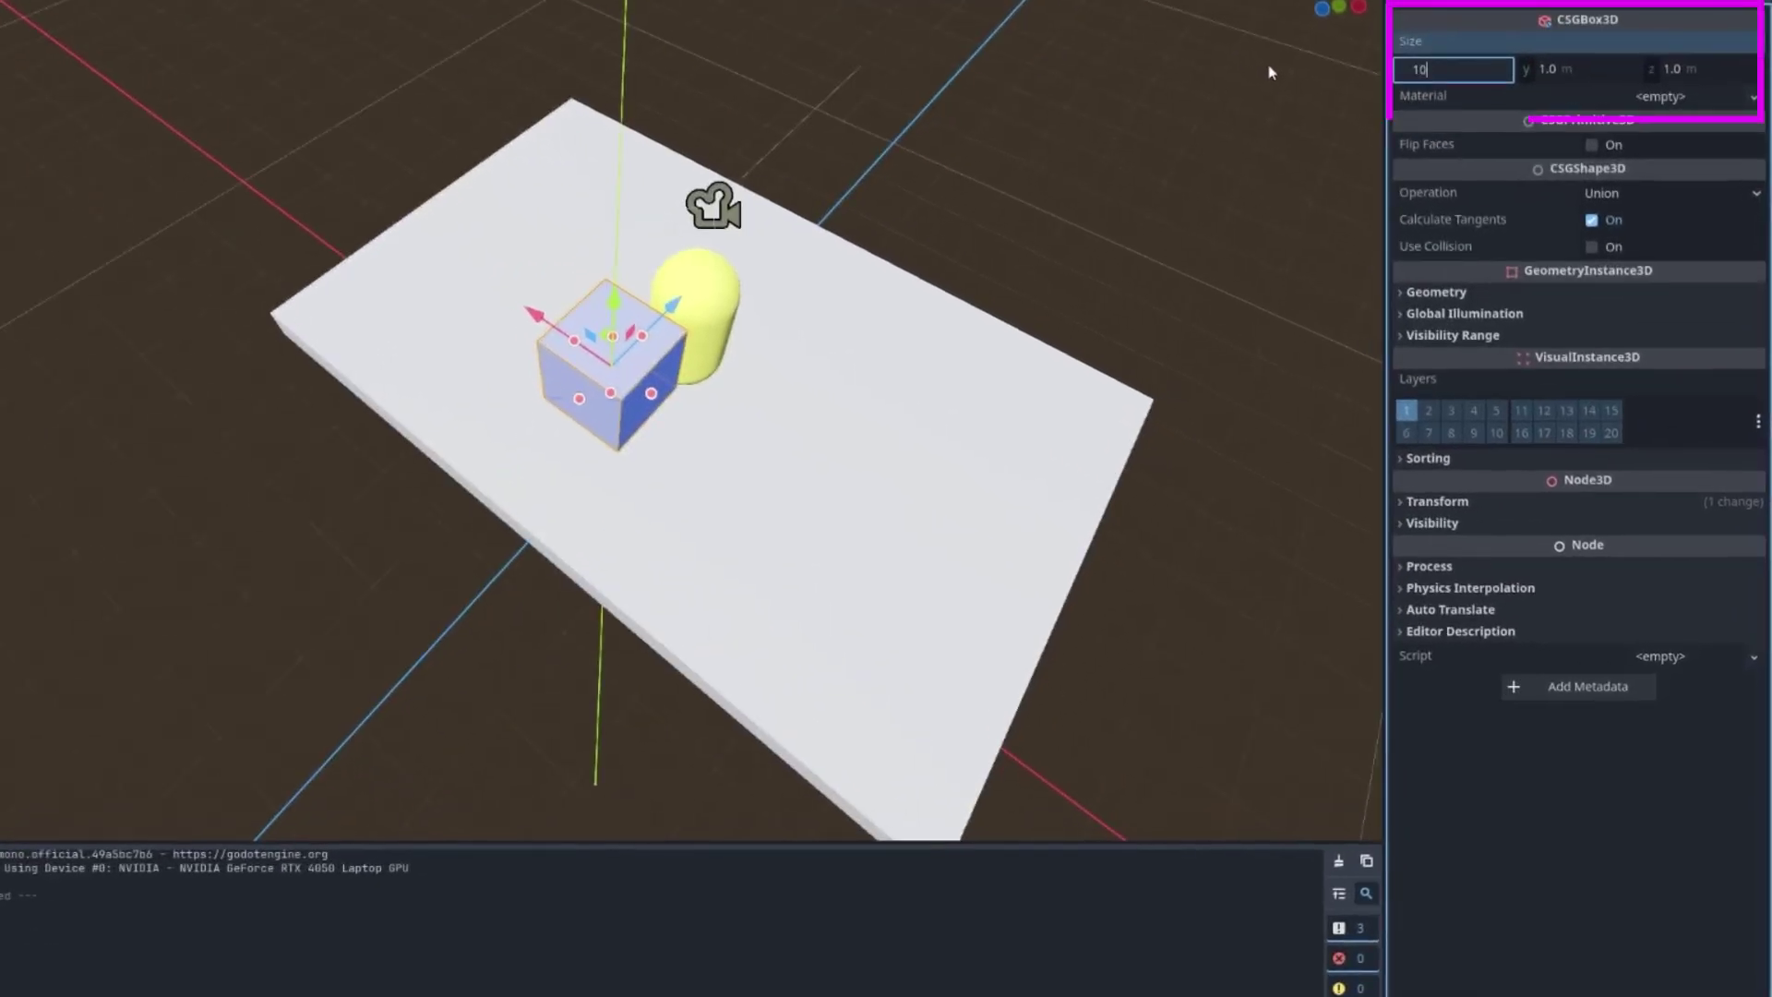
# Step: Size the box to 10 × 4.5 × 0.25 m in the Inspector
pyautogui.write('10')
pyautogui.press('Tab')
pyautogui.write('4.')
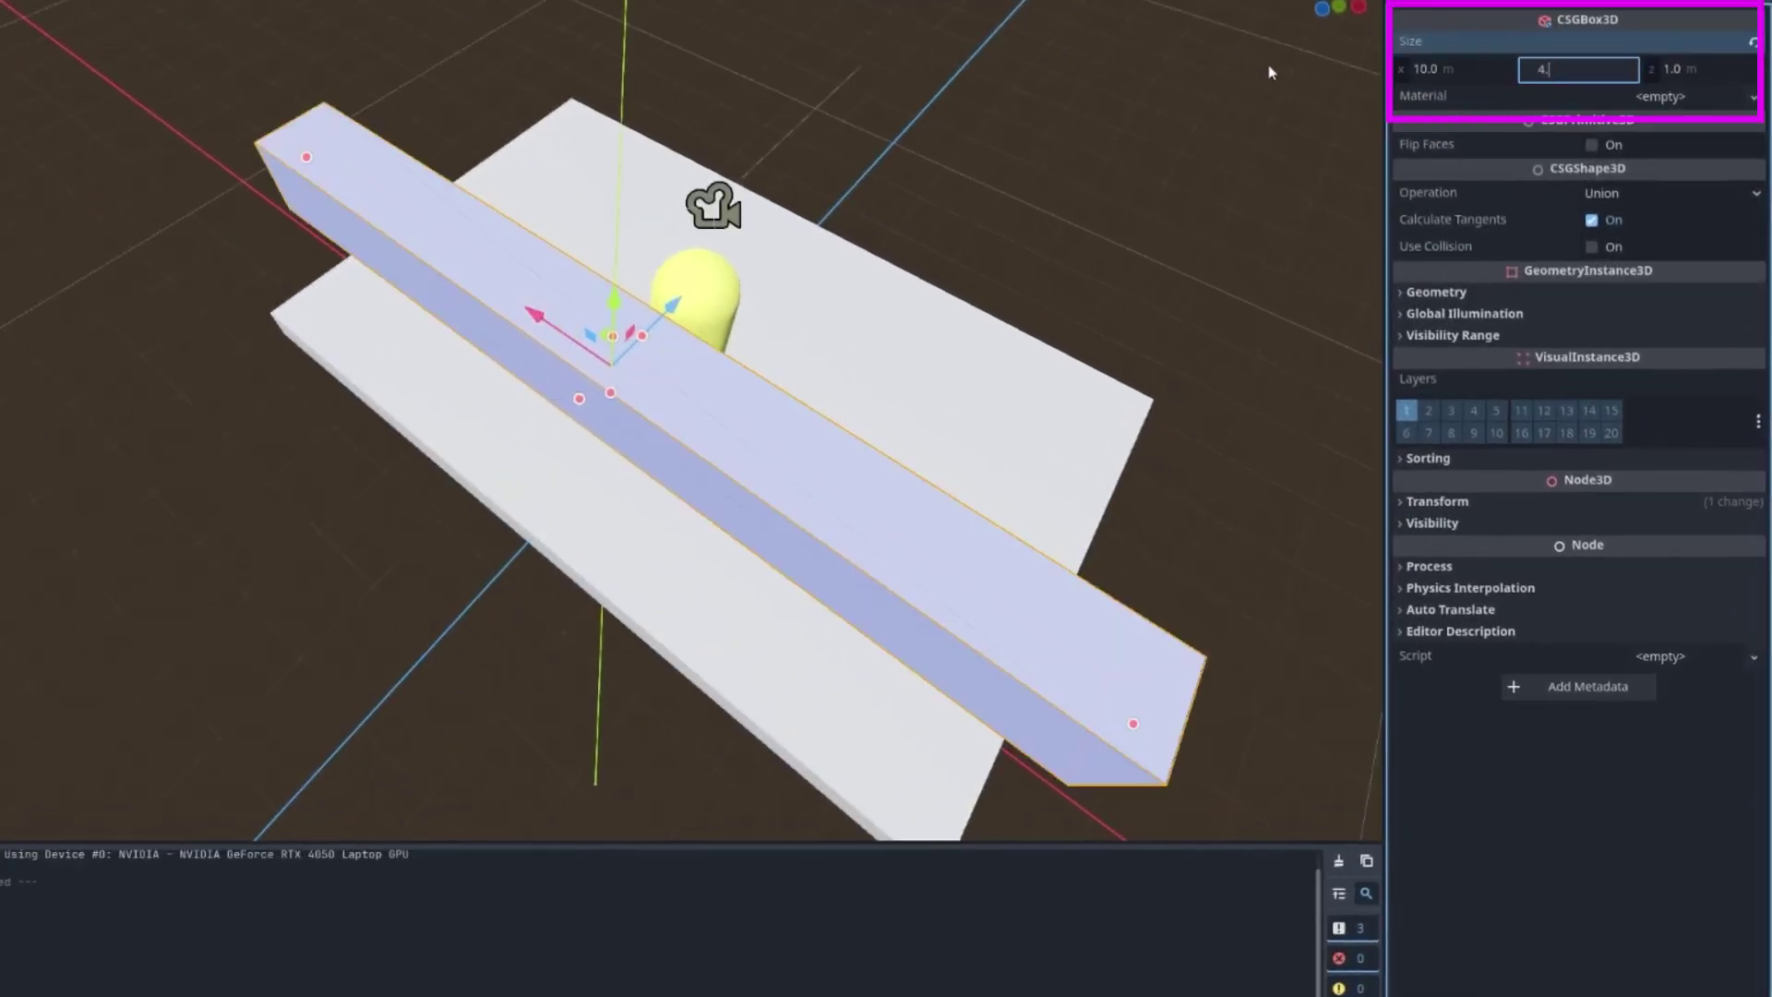
pyautogui.write('5')
pyautogui.press('Tab')
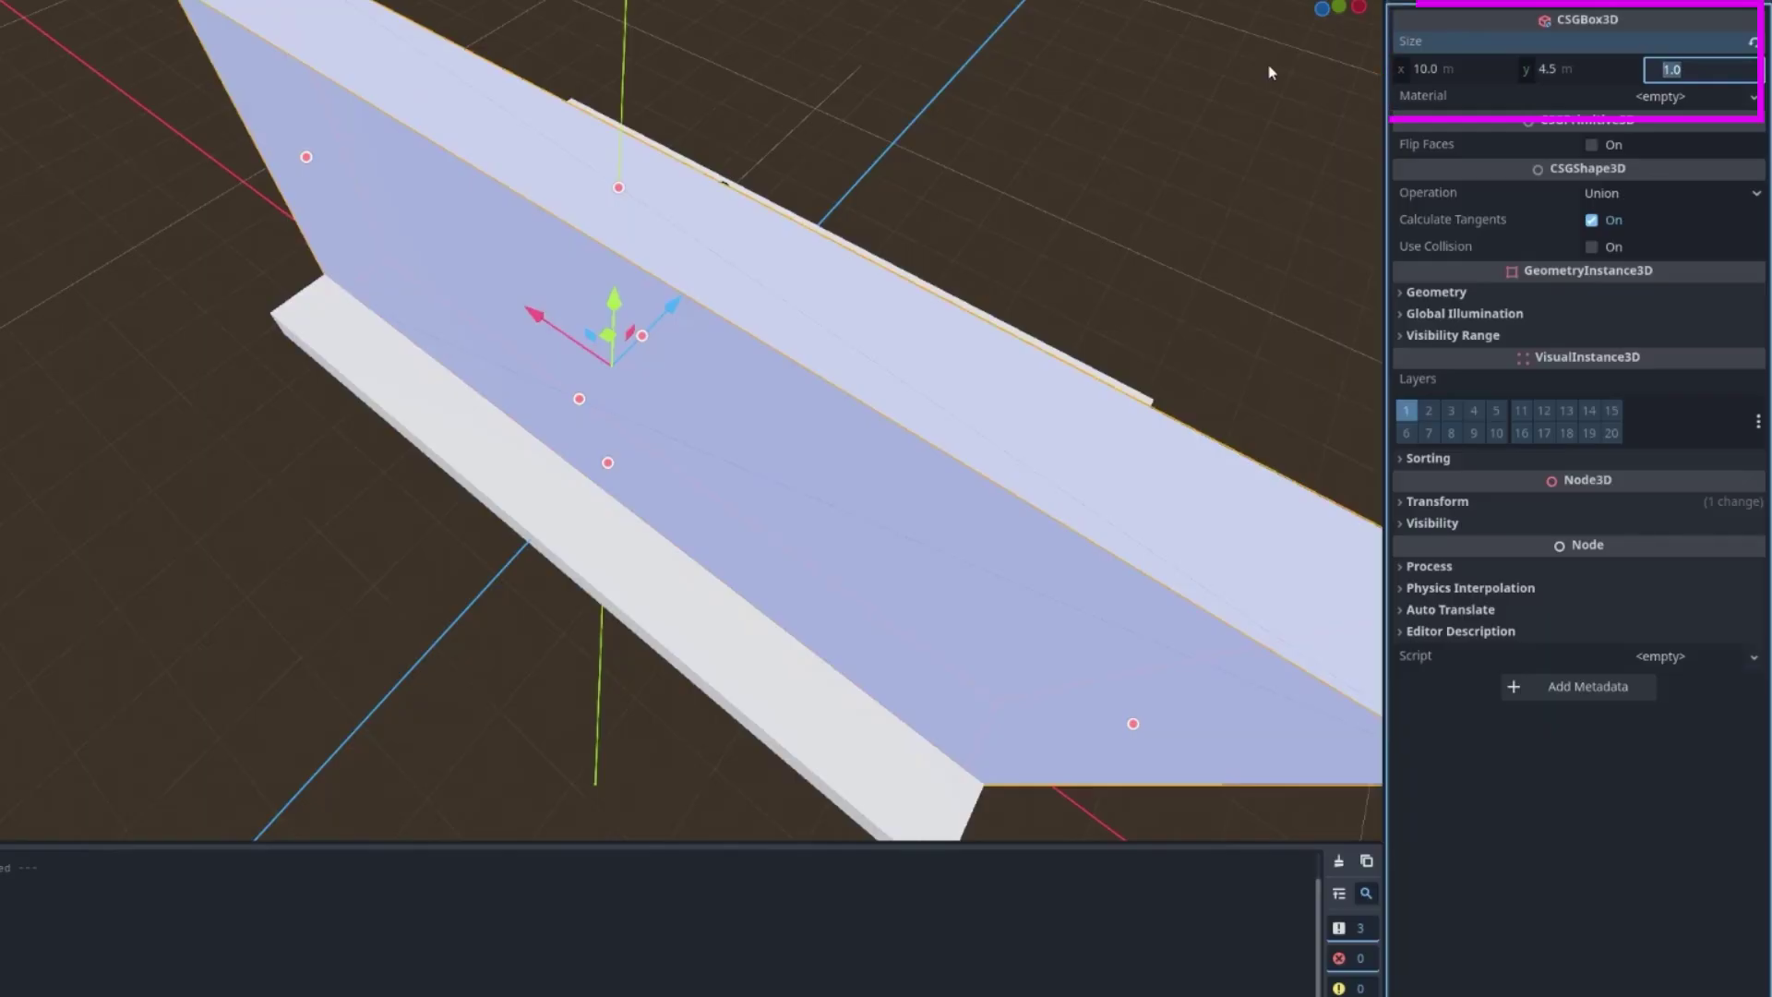
pyautogui.write('0.25')
pyautogui.press('Tab')
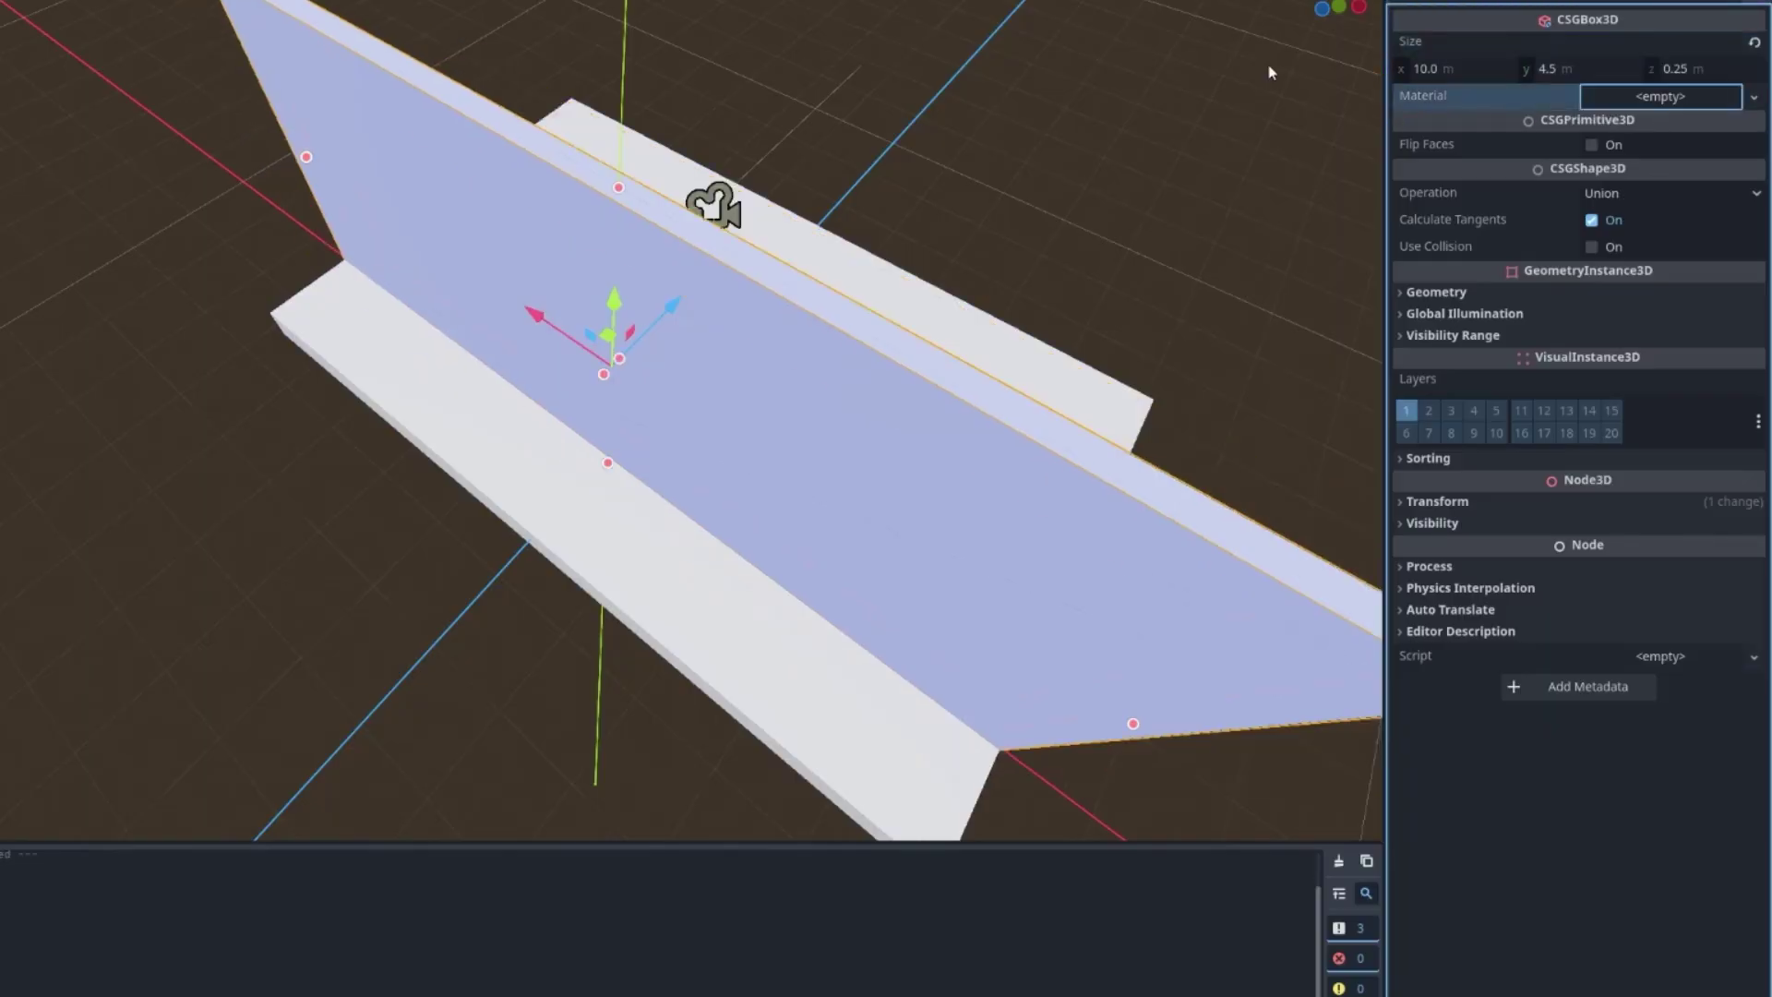
# Step: Slide the slab to the floor's side and rename the node Wall
pyautogui.moveTo(674, 302); pyautogui.dragTo(590, 374)
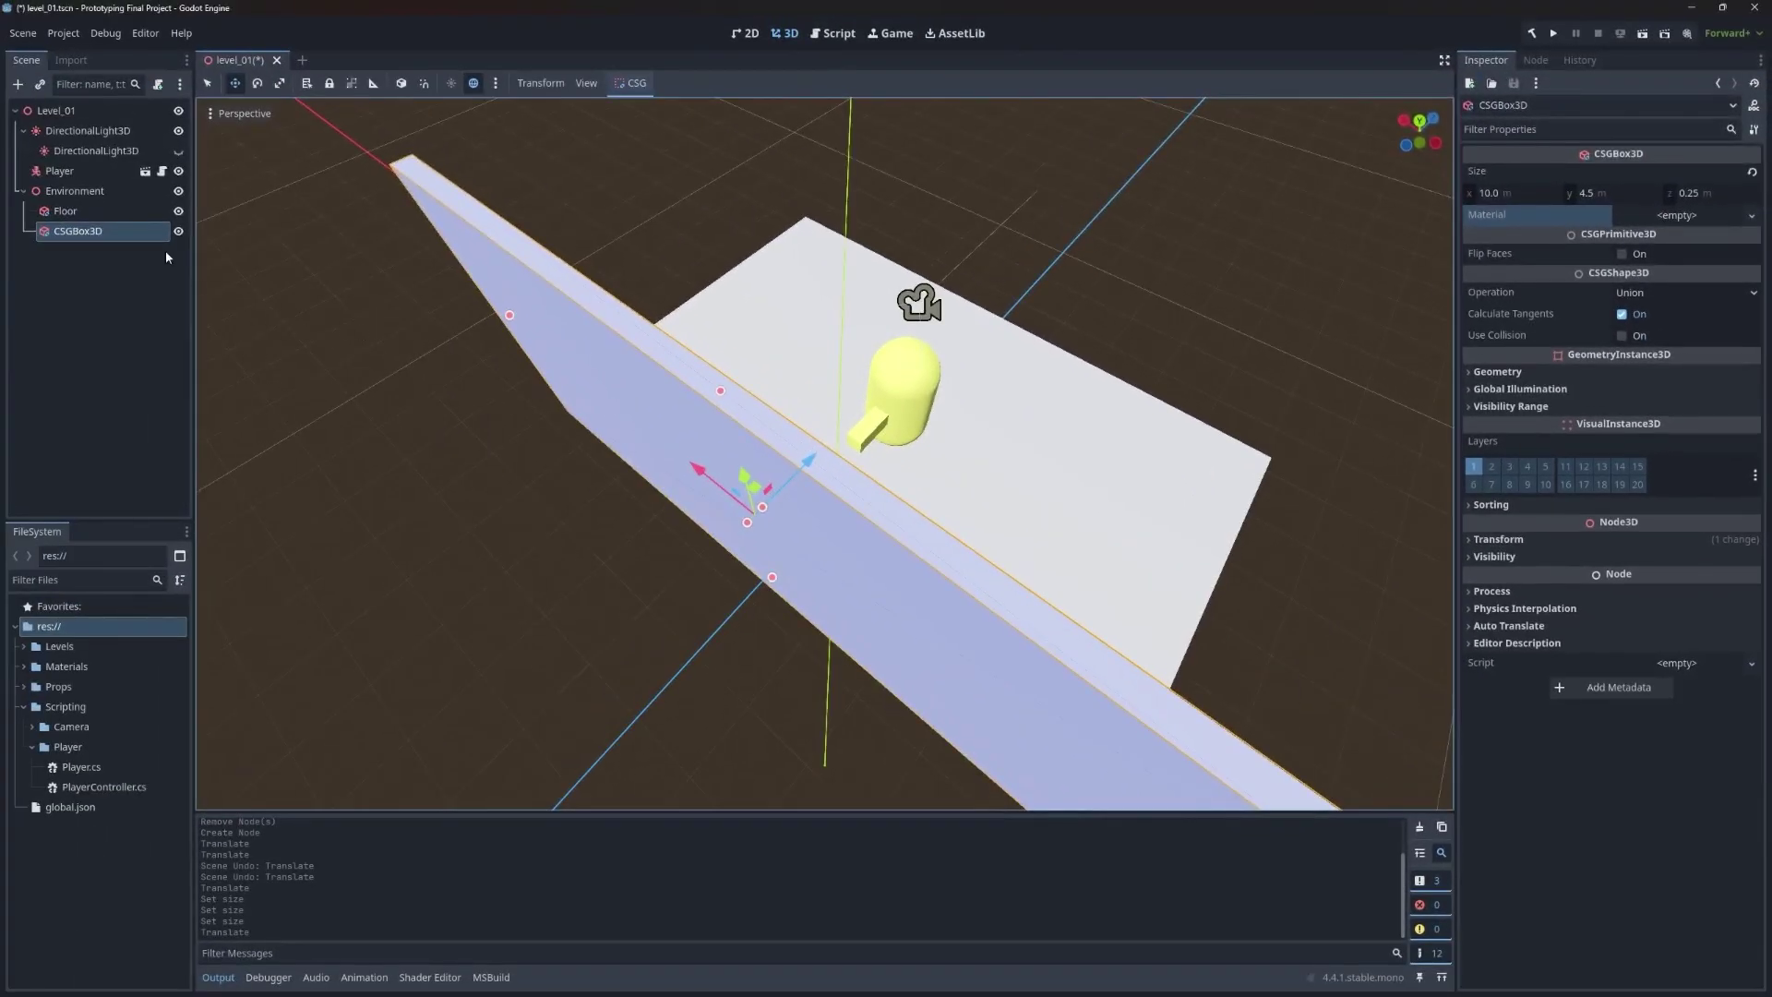
pyautogui.doubleClick(91, 231)
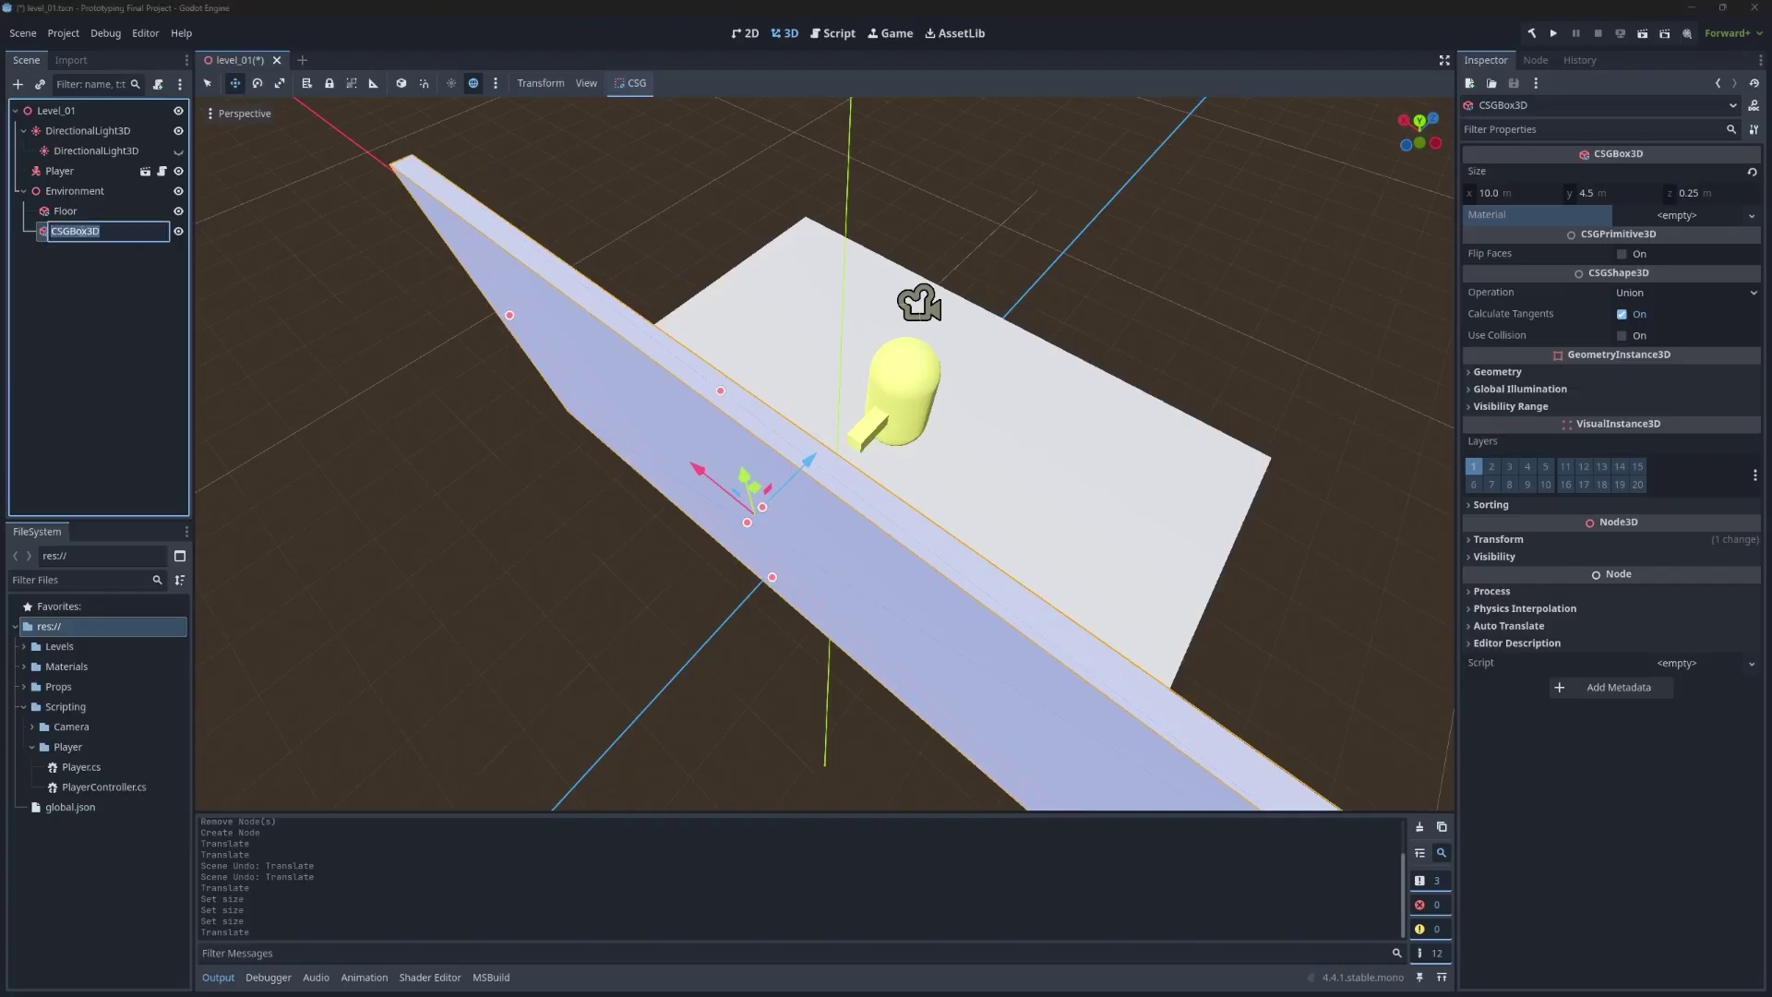
pyautogui.write('Wall')
pyautogui.press('Return')
pyautogui.doubleClick(81, 231)
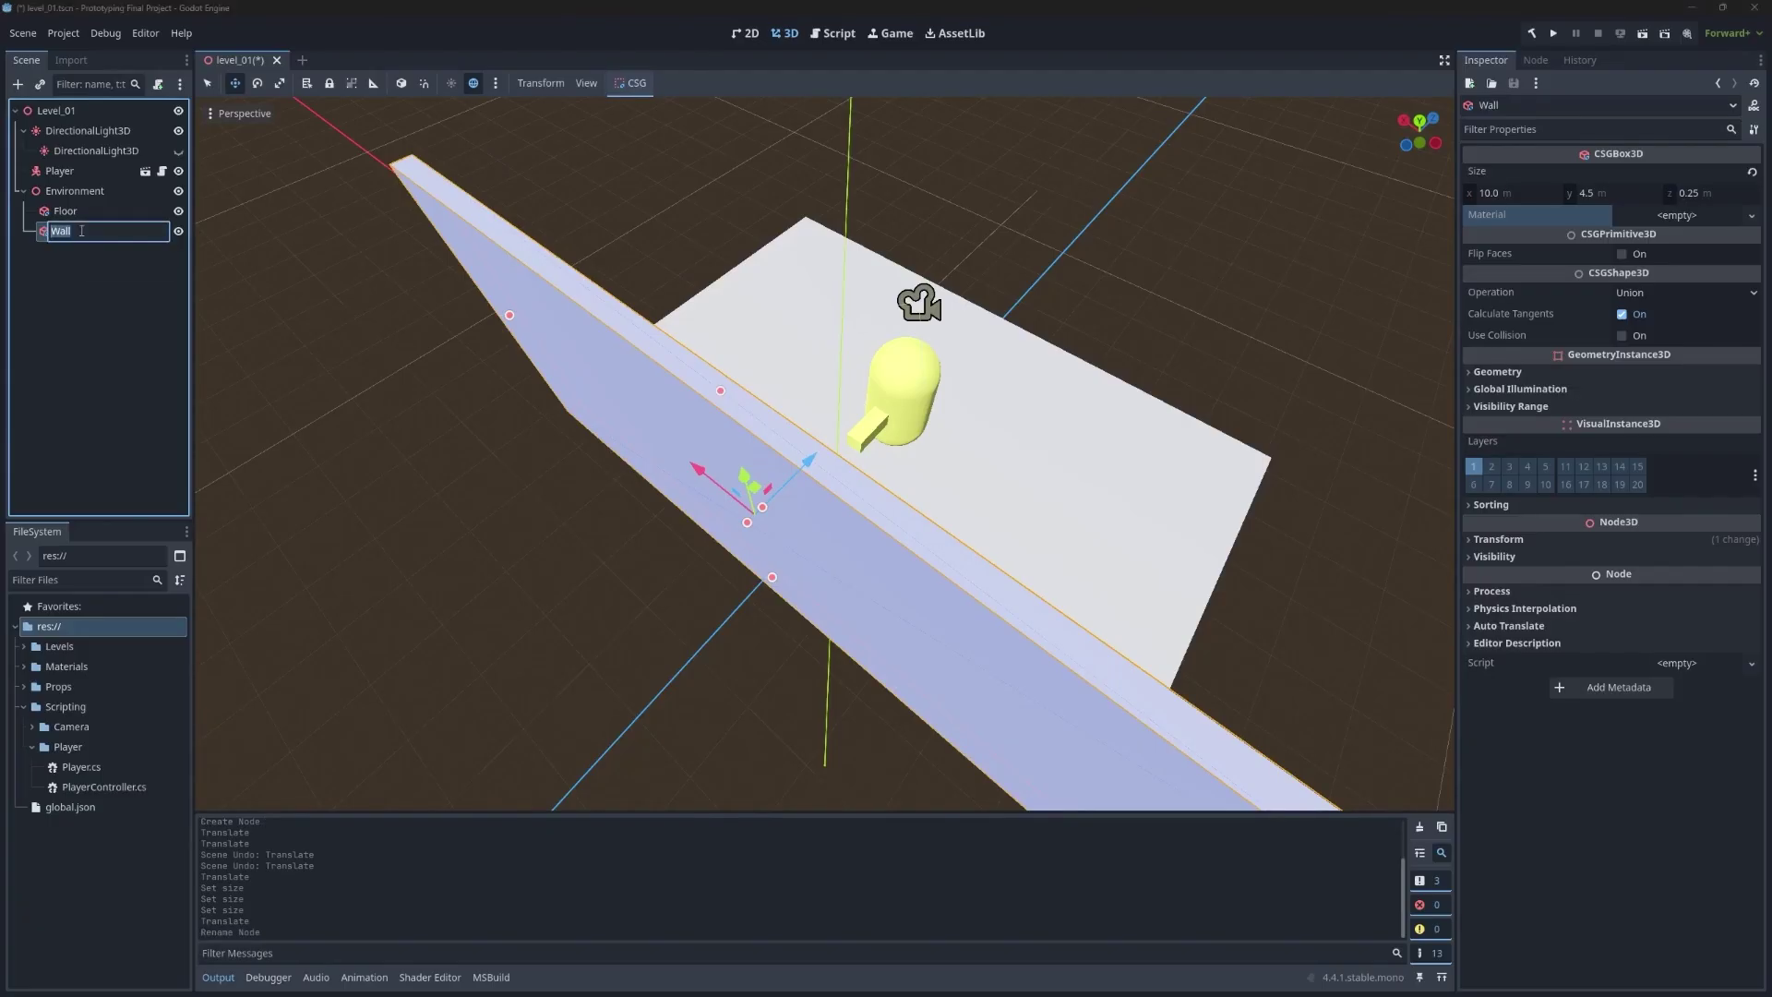
pyautogui.press('Escape')
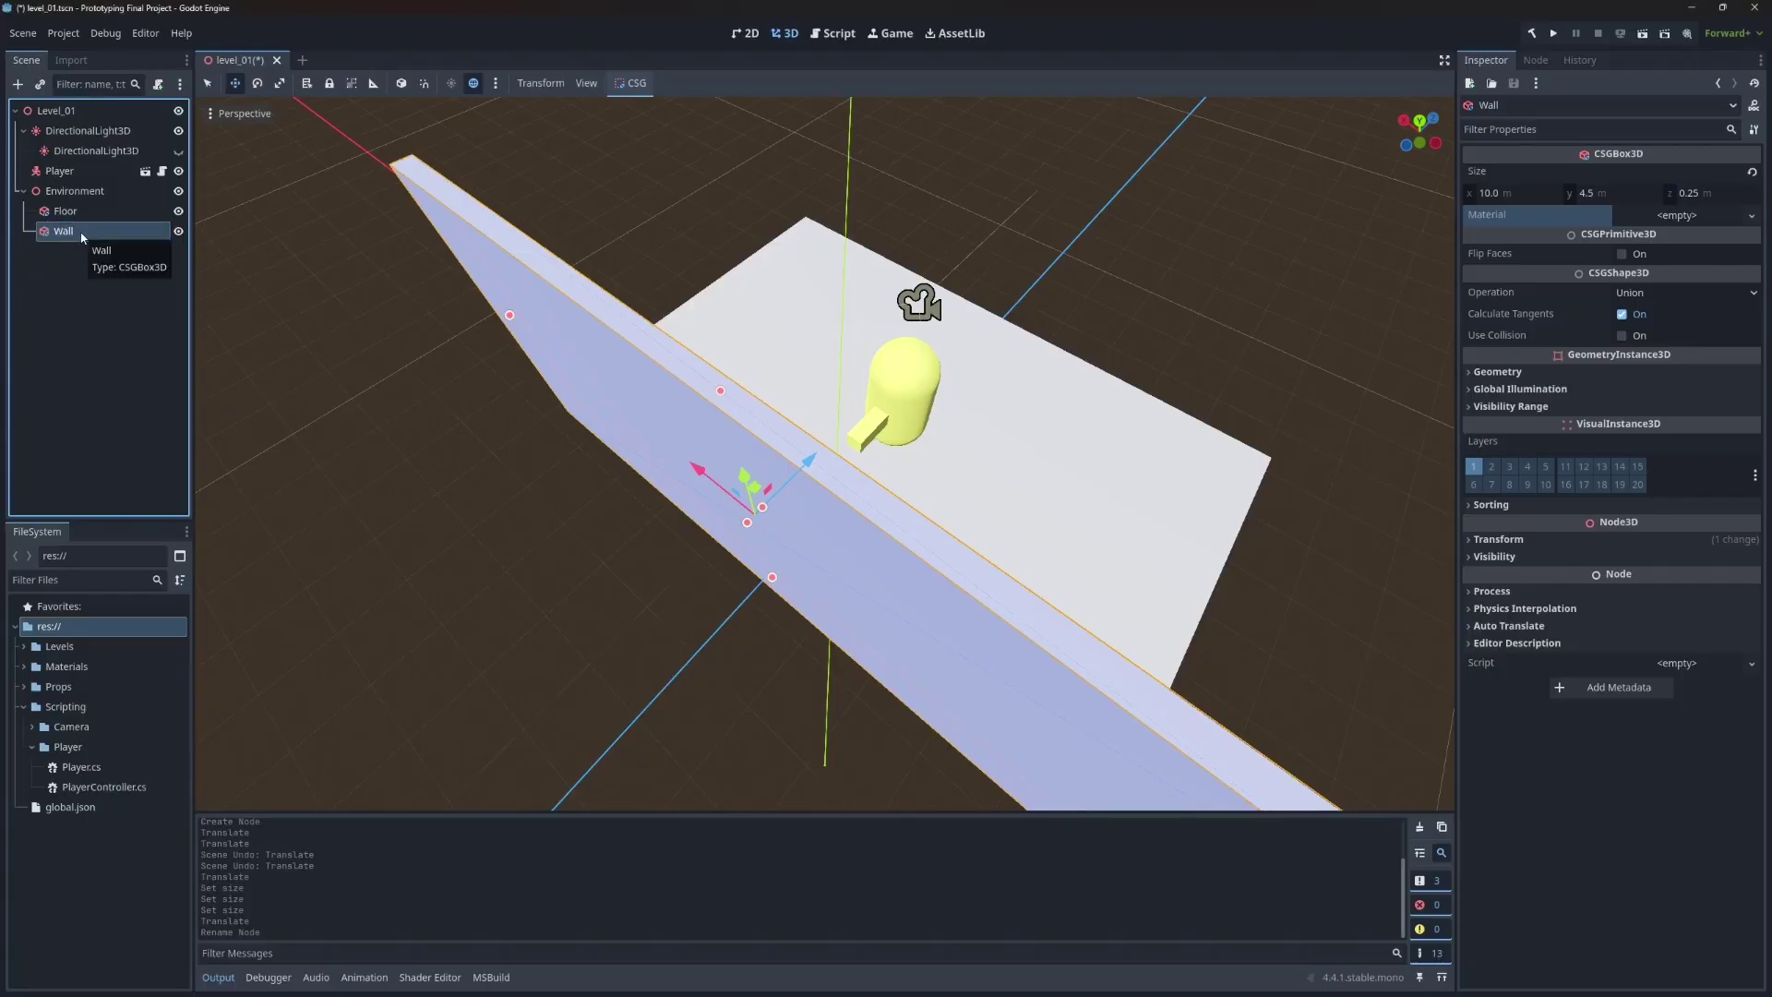
# Step: Duplicate Wall as Wall2 6.5 m across the floor, then raise both walls 0.25 m
pyautogui.hotkey('ctrl', 'd')
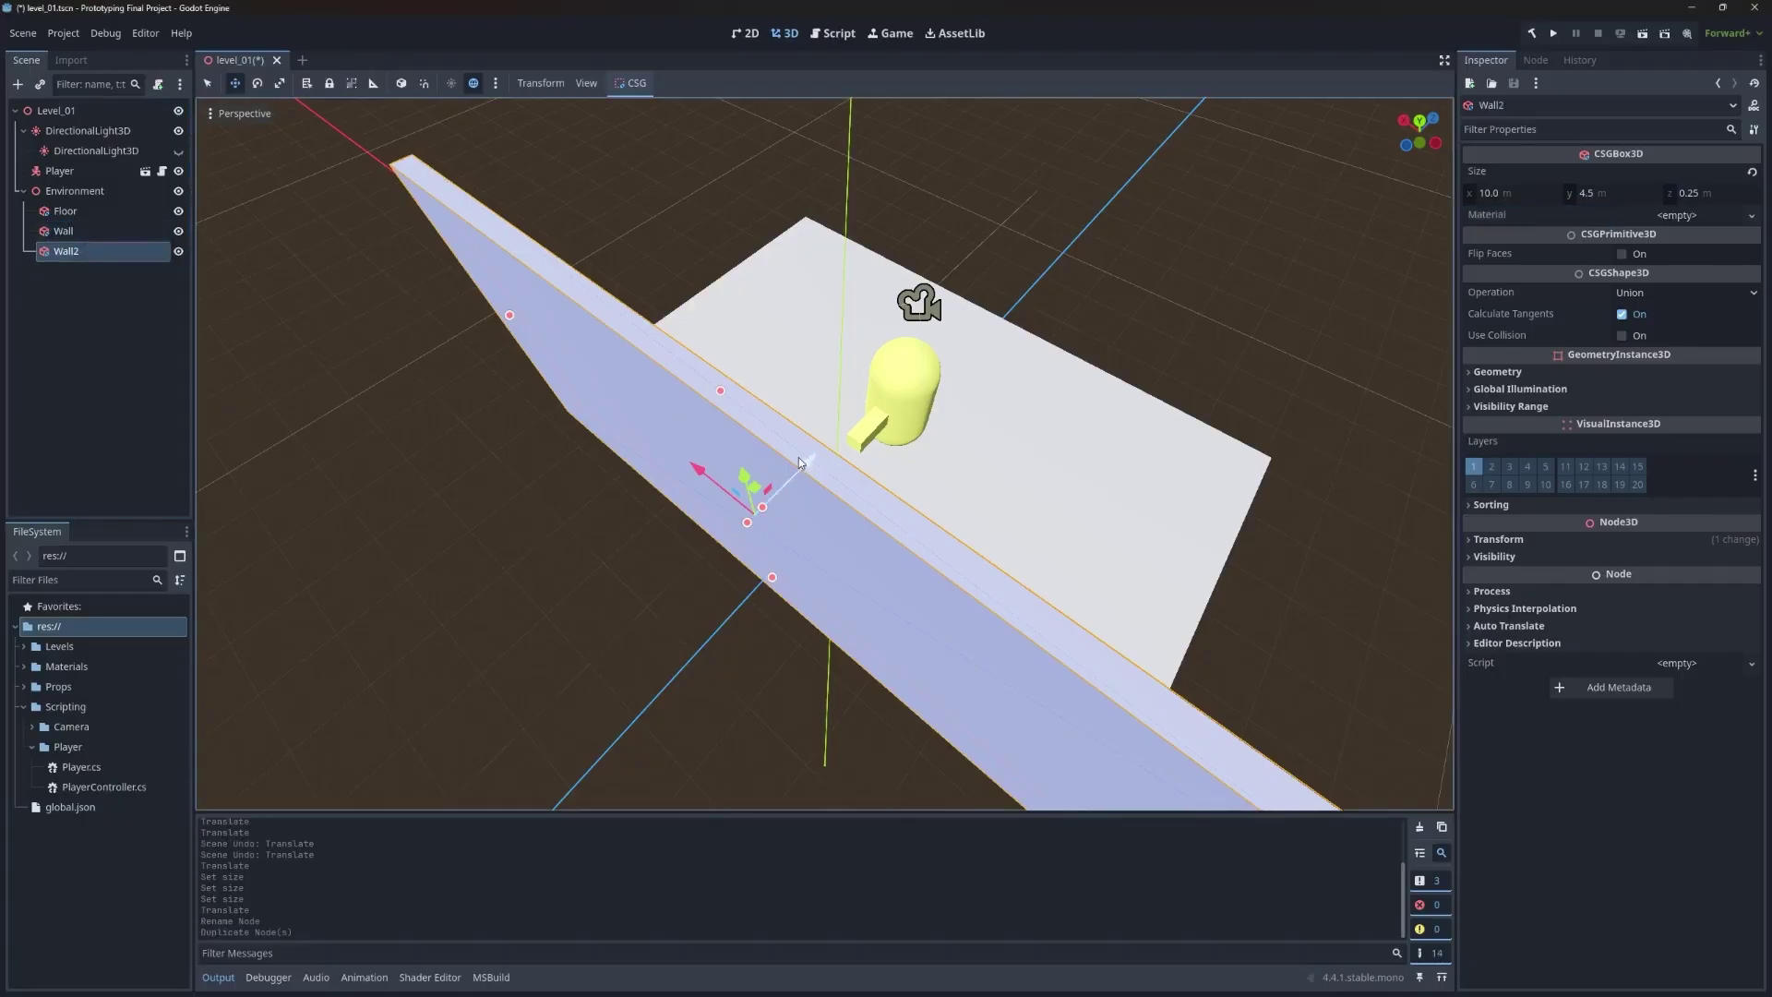
pyautogui.moveTo(805, 462); pyautogui.dragTo(1044, 209)
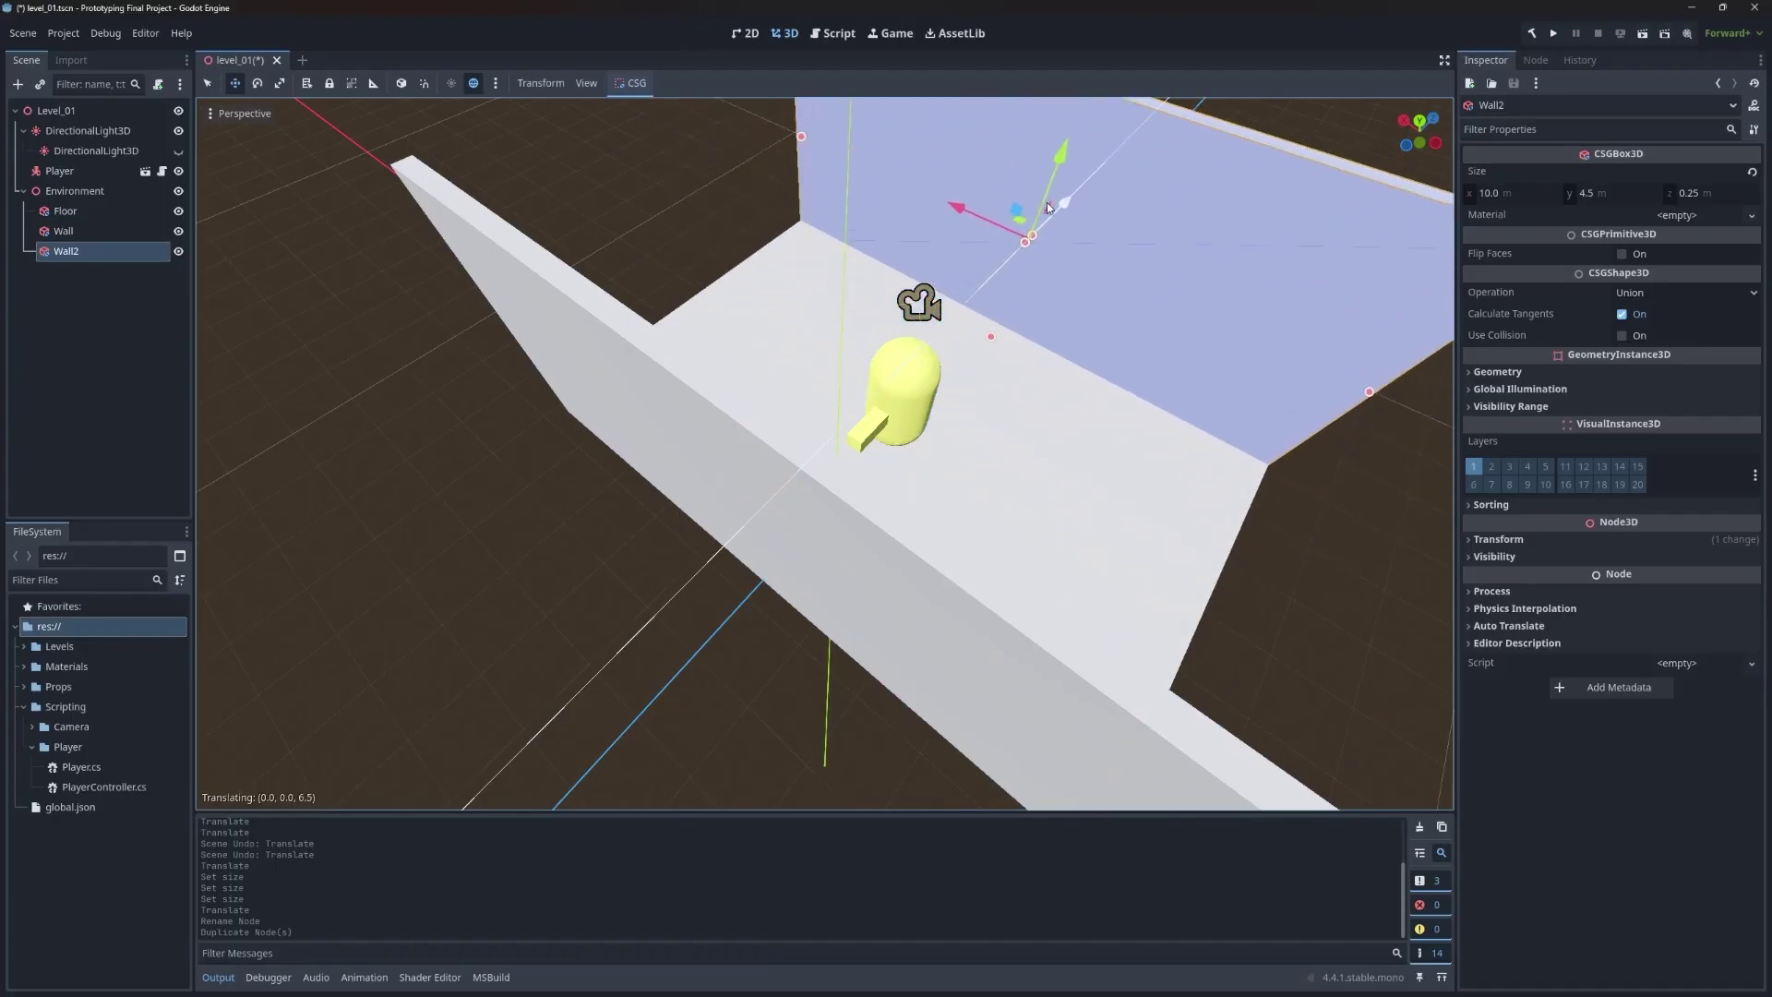
pyautogui.moveTo(1045, 208); pyautogui.dragTo(1048, 207)
pyautogui.moveTo(1049, 208); pyautogui.dragTo(563, 397, button='middle')
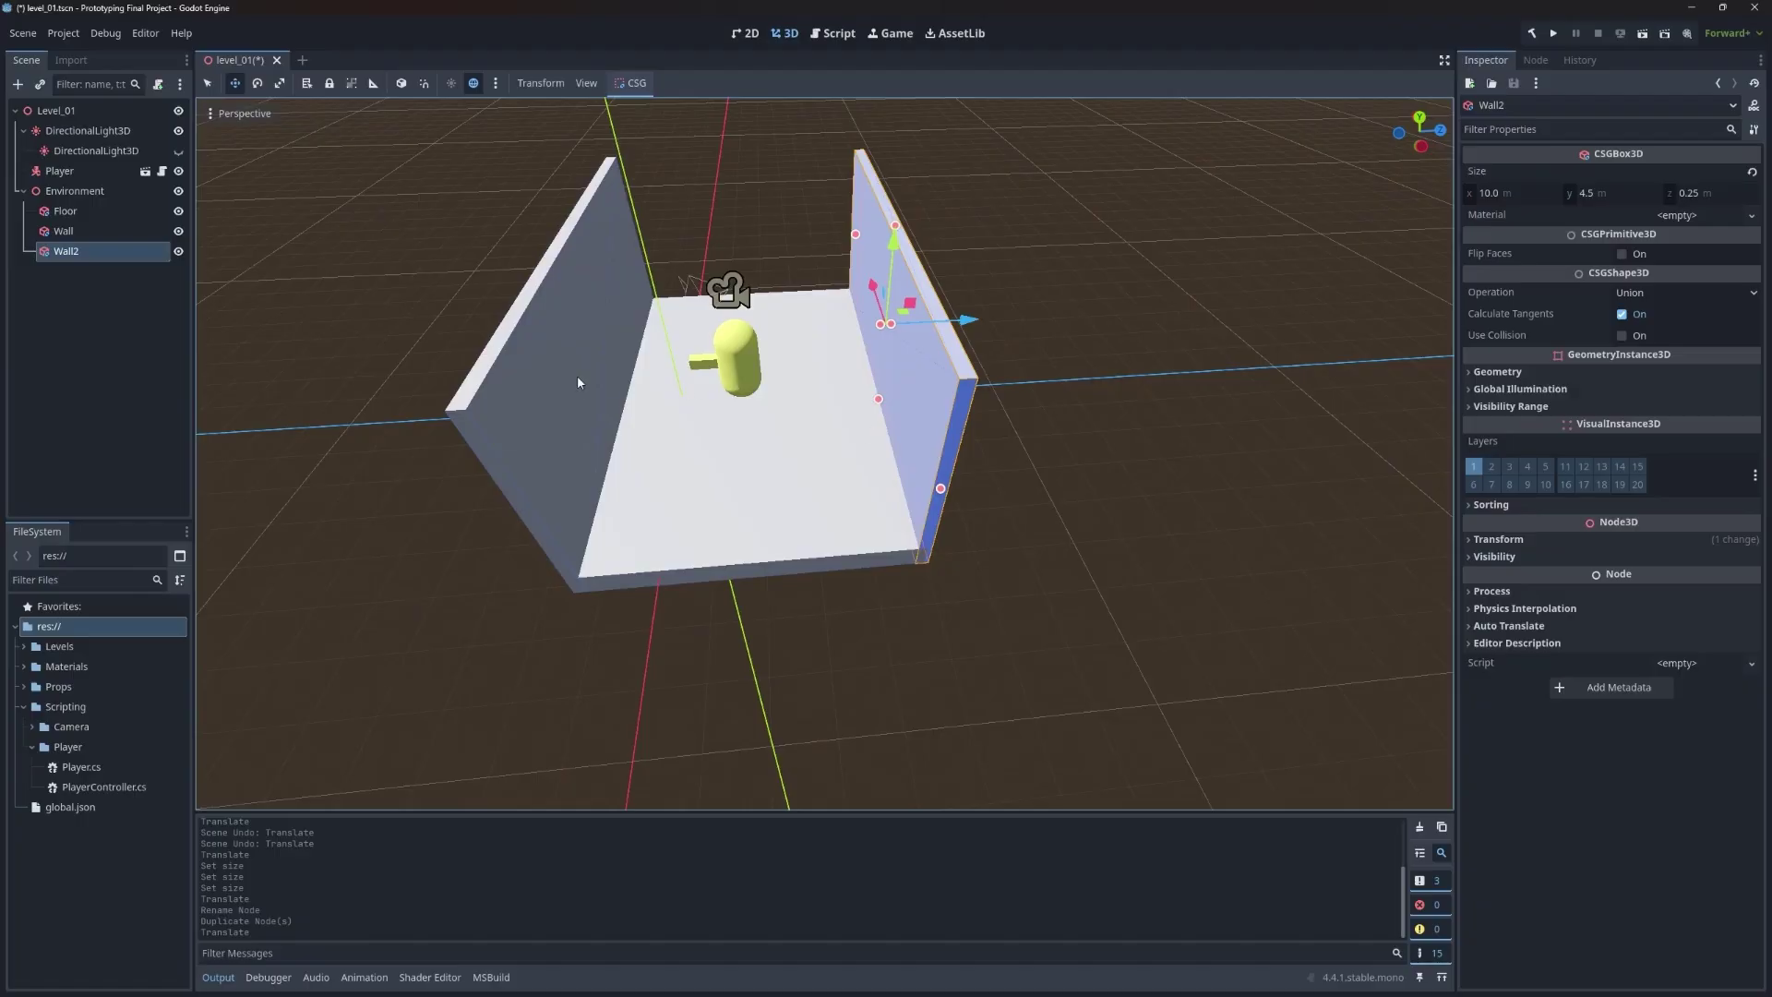
pyautogui.click(93, 231)
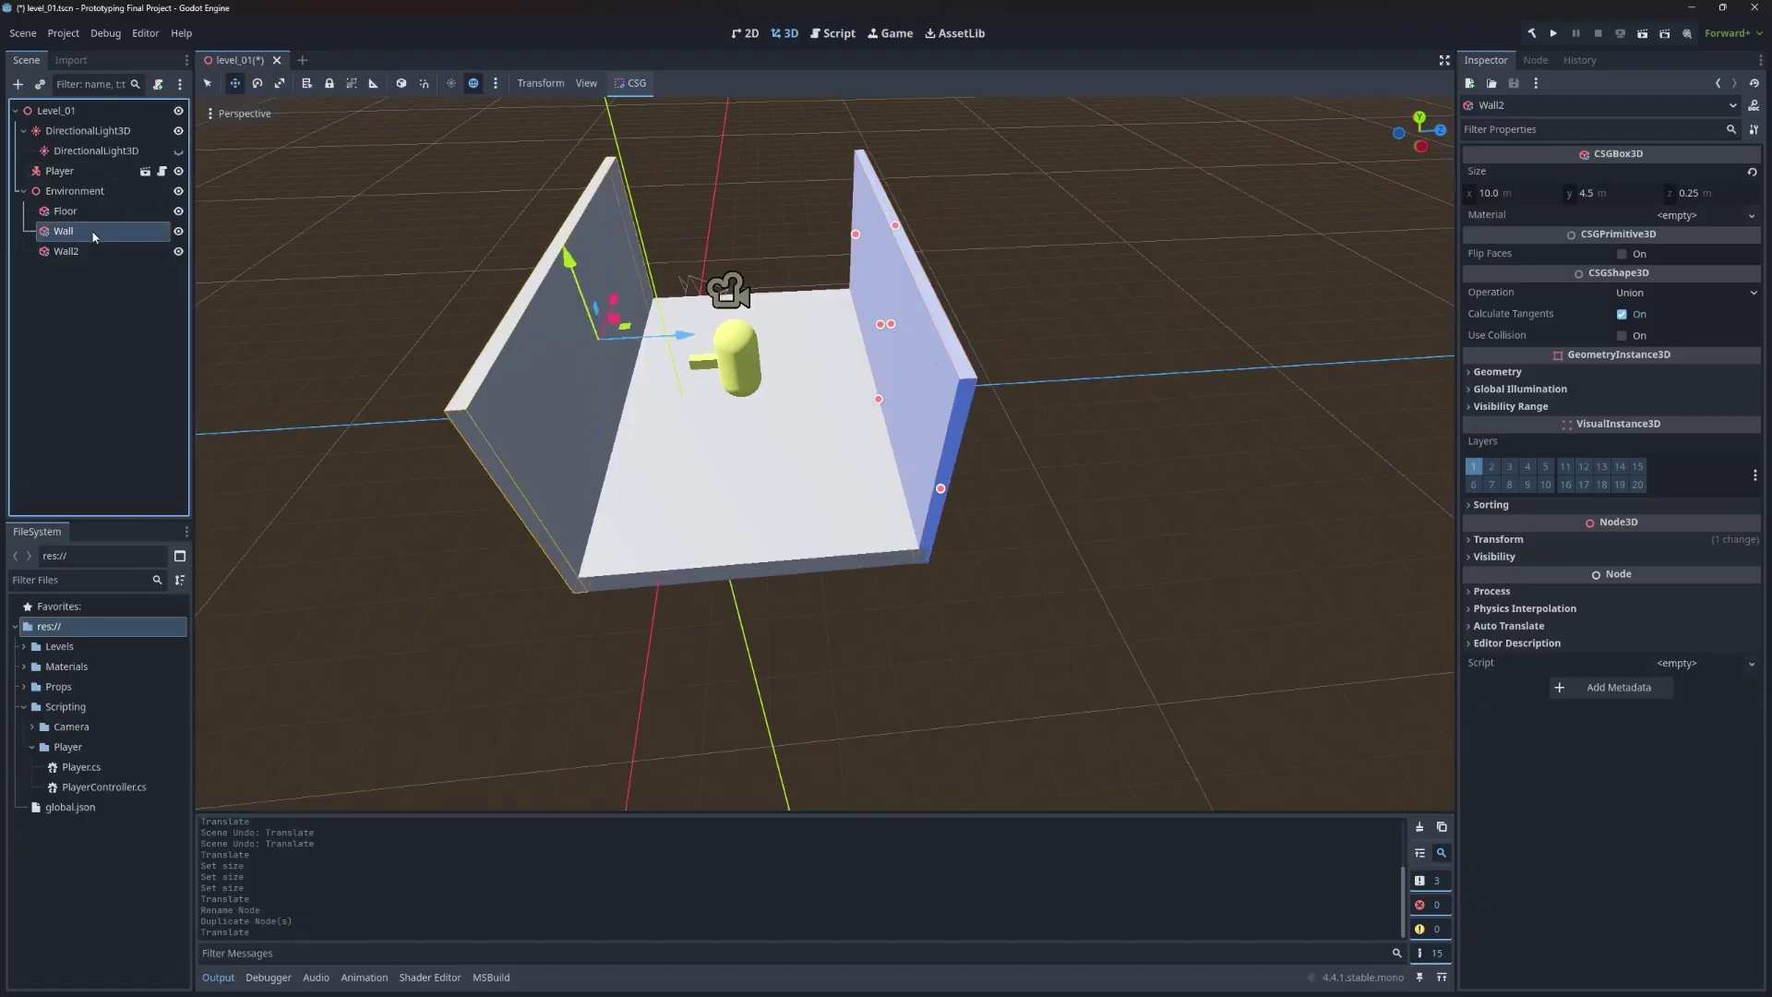
pyautogui.keyDown('shift'); pyautogui.click(92, 249); pyautogui.keyUp('shift')
pyautogui.moveTo(734, 249); pyautogui.dragTo(735, 233)
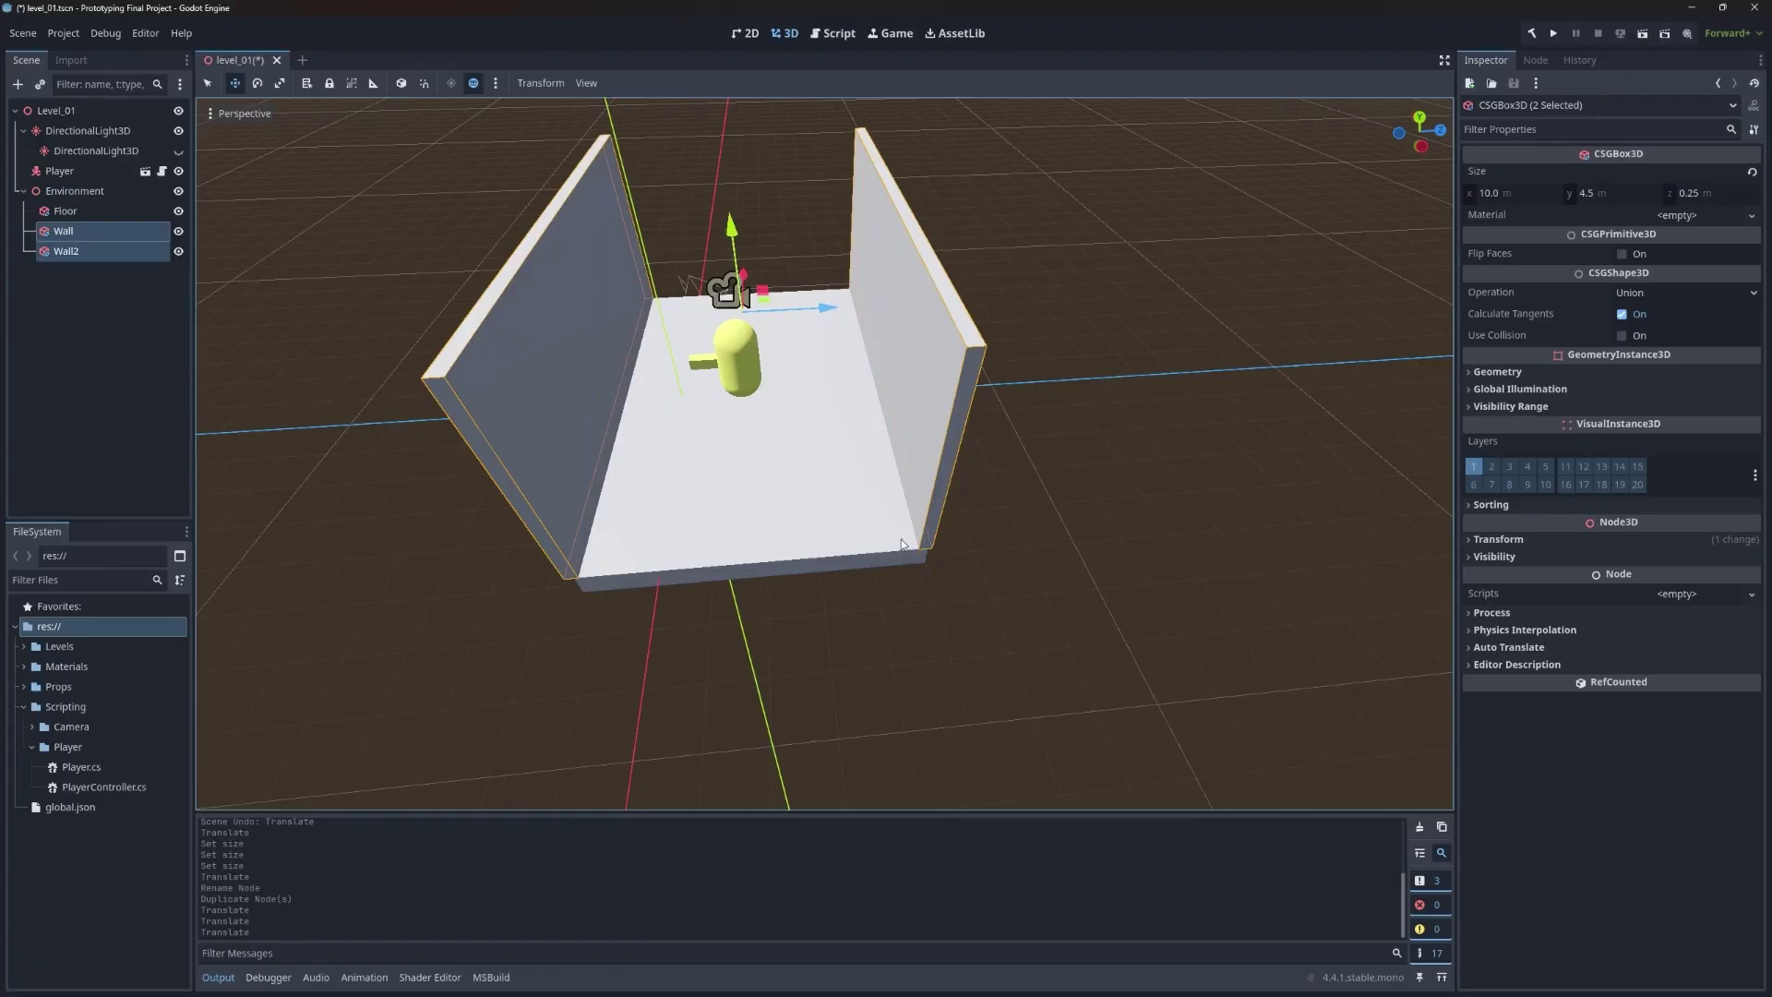
# Step: Duplicate Wall2 as Wall3, resize it to 0.25 × 4.5 × 6.5 m and slide it to the floor edge
pyautogui.click(124, 254)
pyautogui.hotkey('ctrl', 'd')
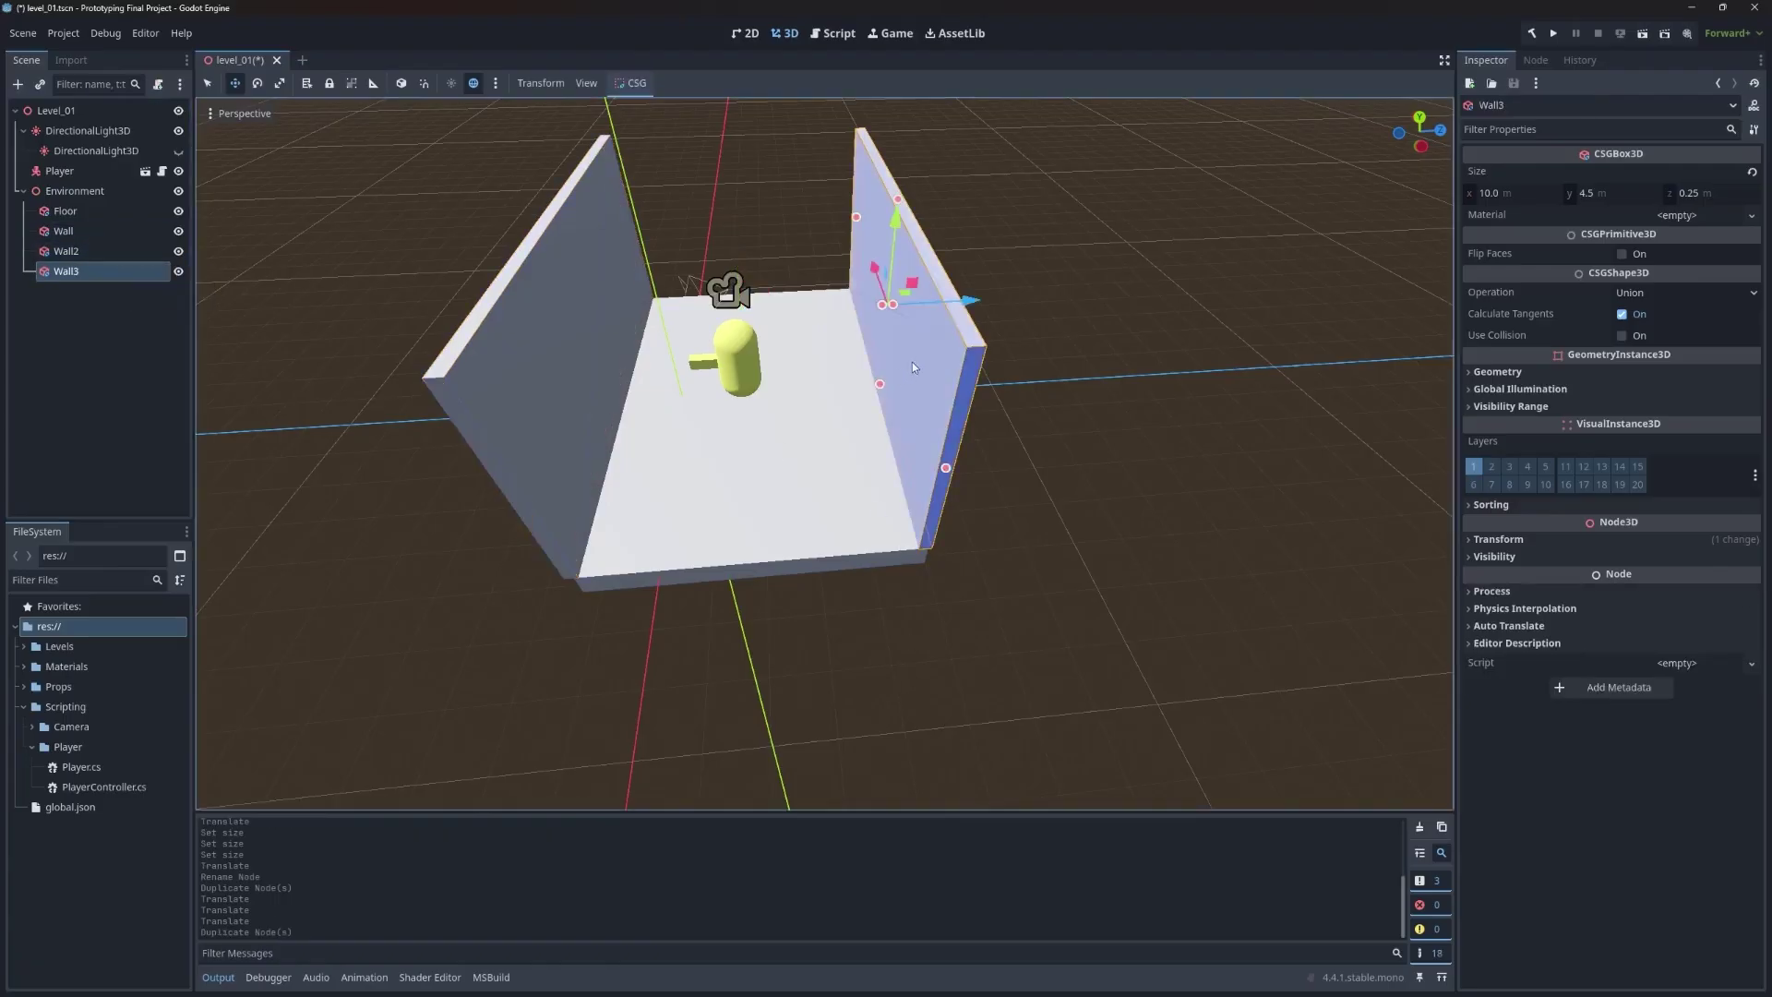
pyautogui.moveTo(971, 308); pyautogui.dragTo(837, 306)
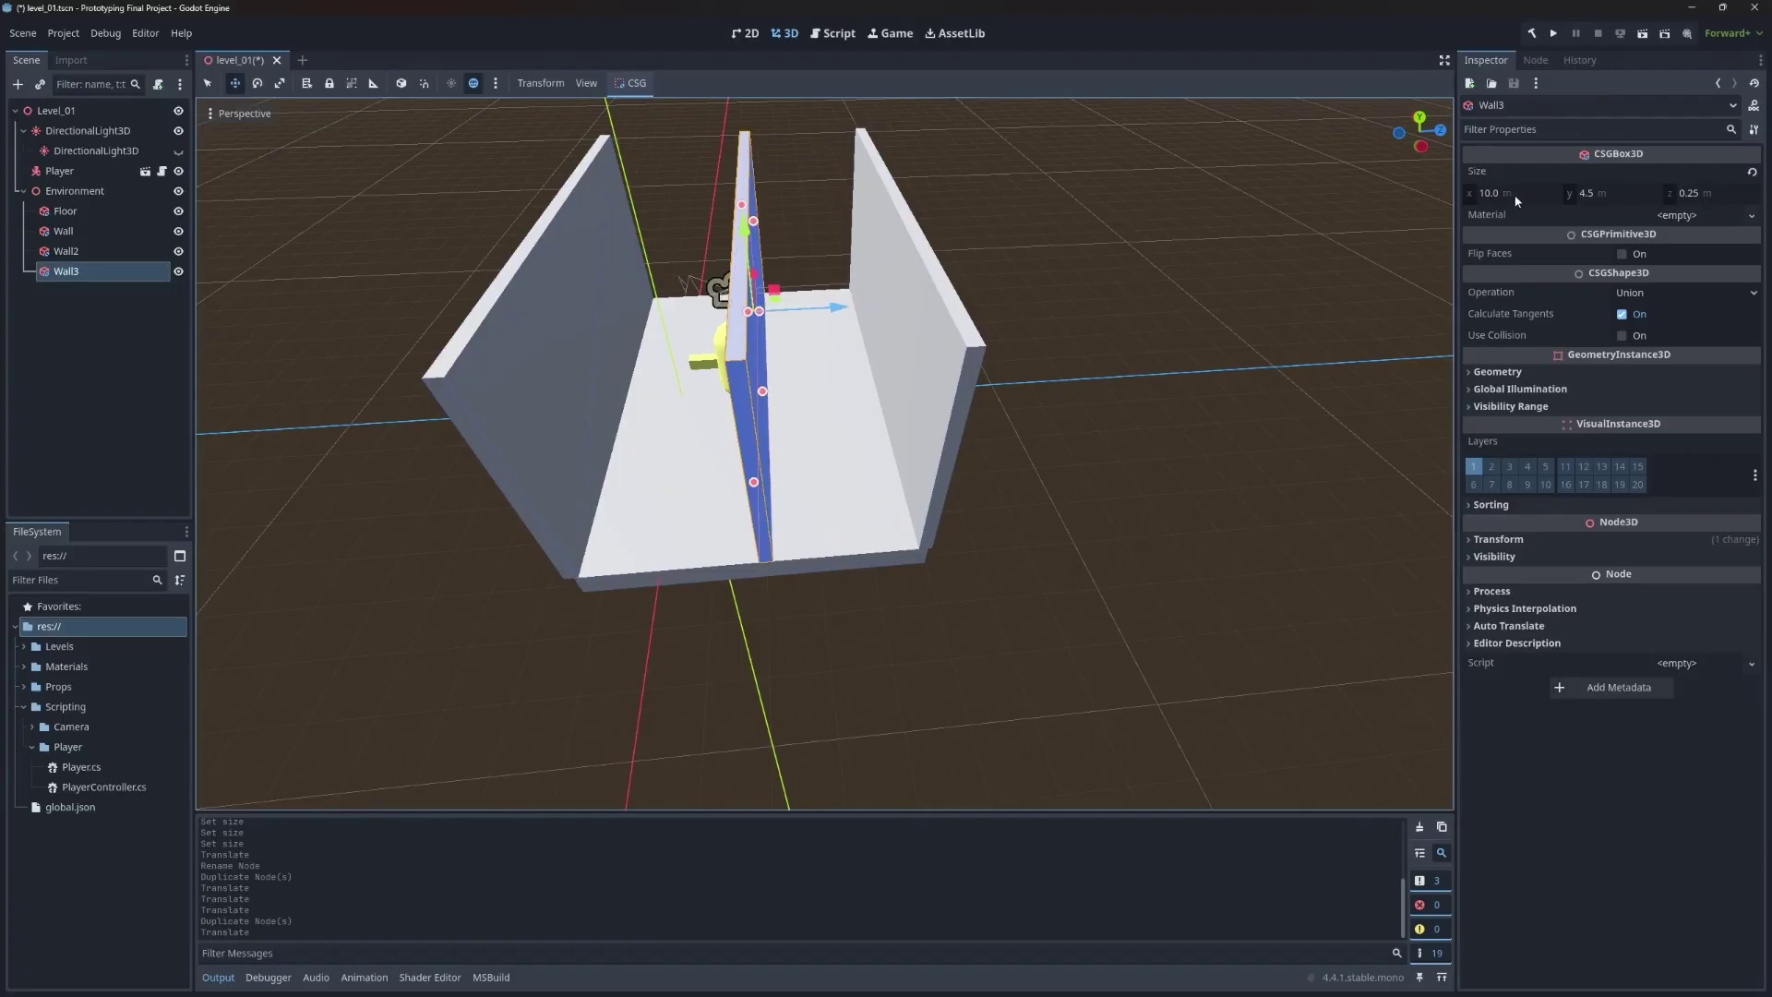
pyautogui.click(1515, 195)
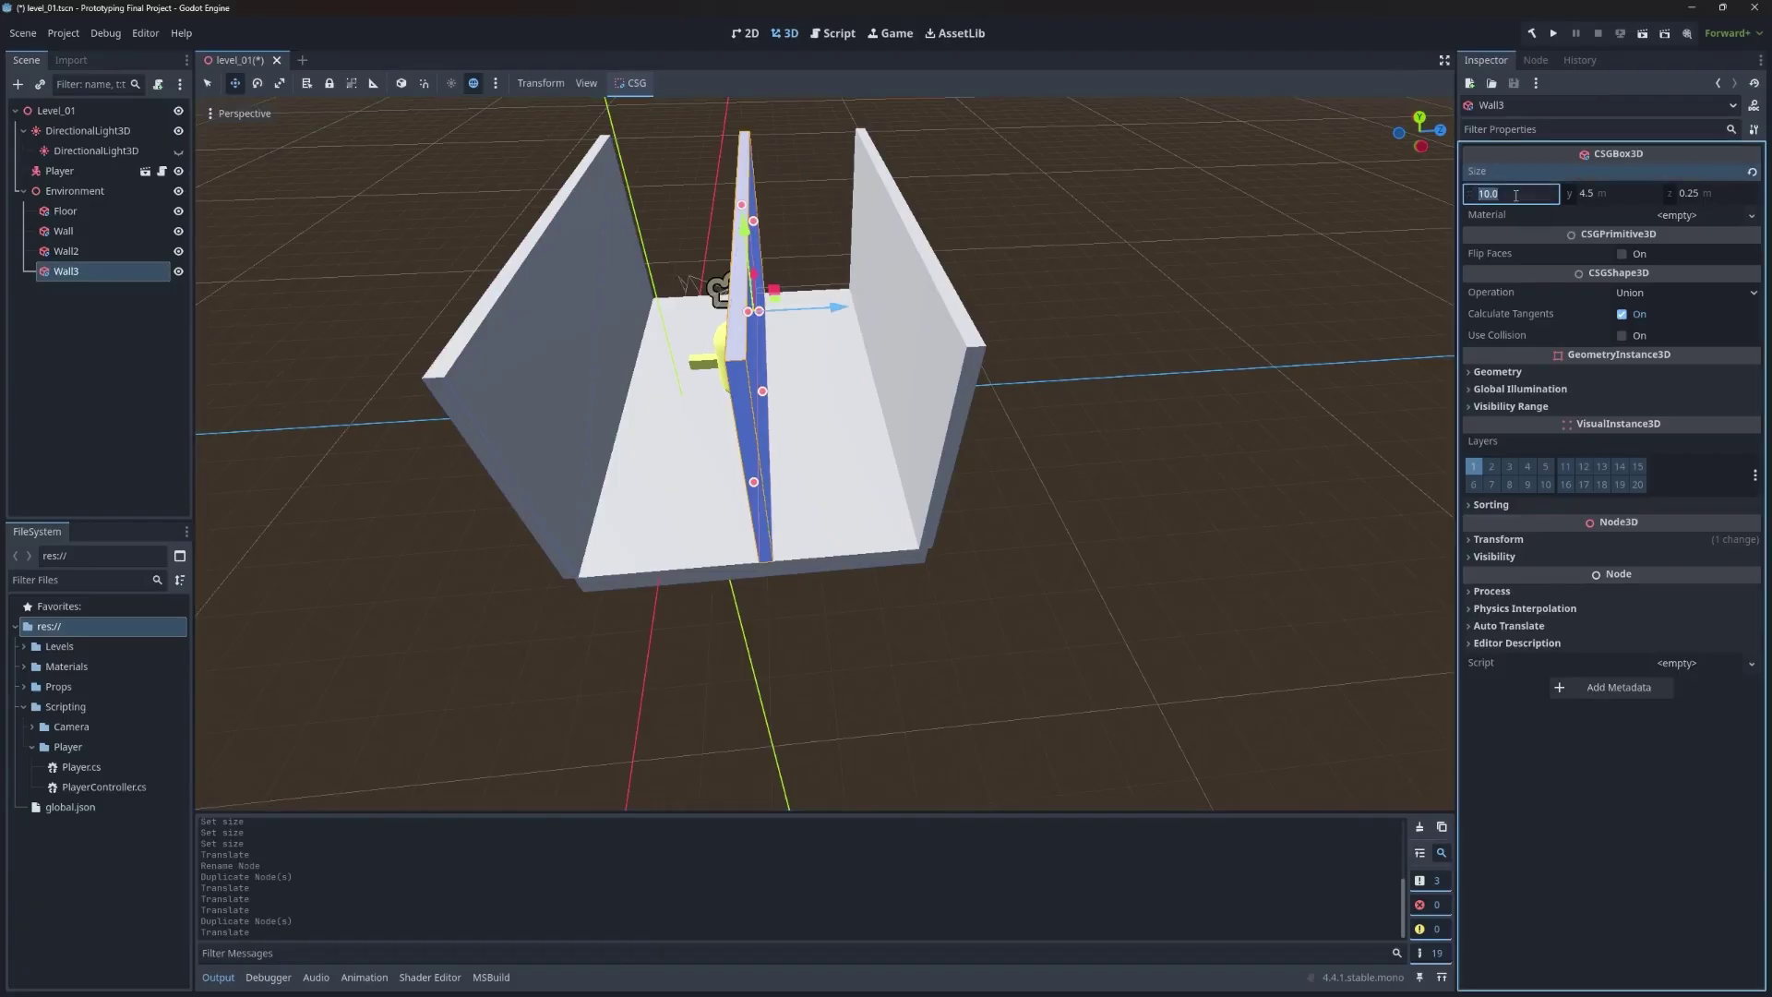
pyautogui.write('0.25')
pyautogui.press('Tab')
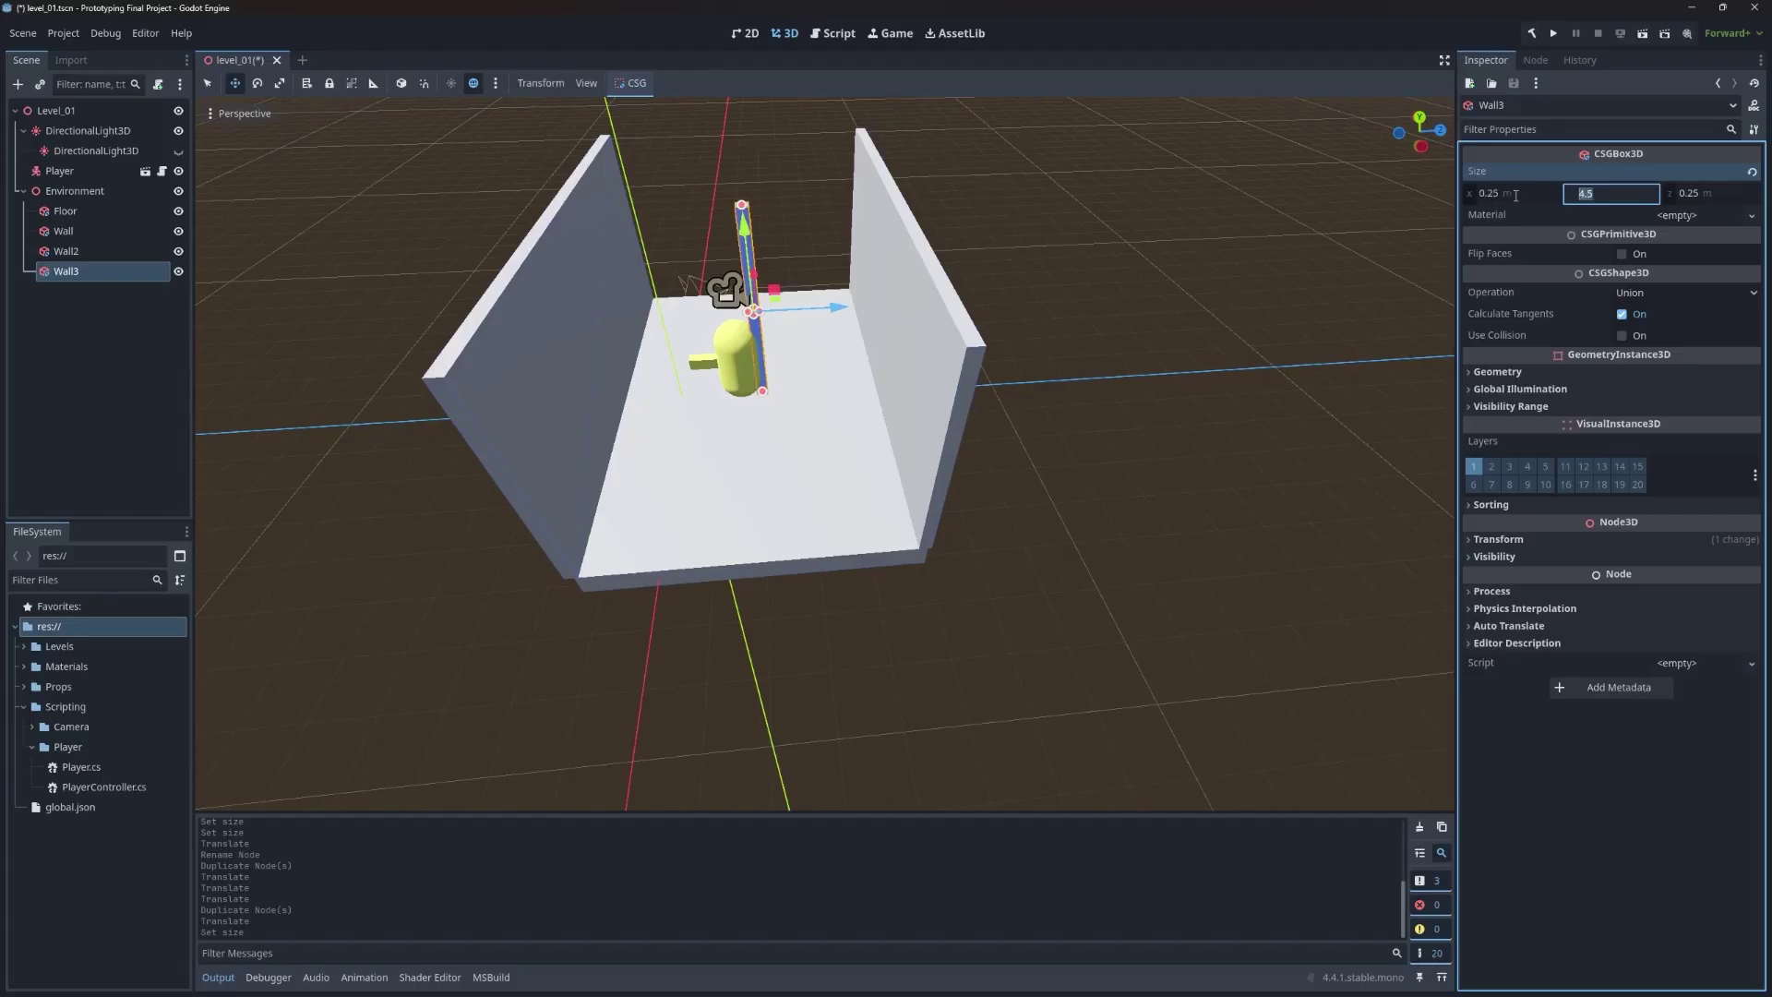
pyautogui.press('Tab')
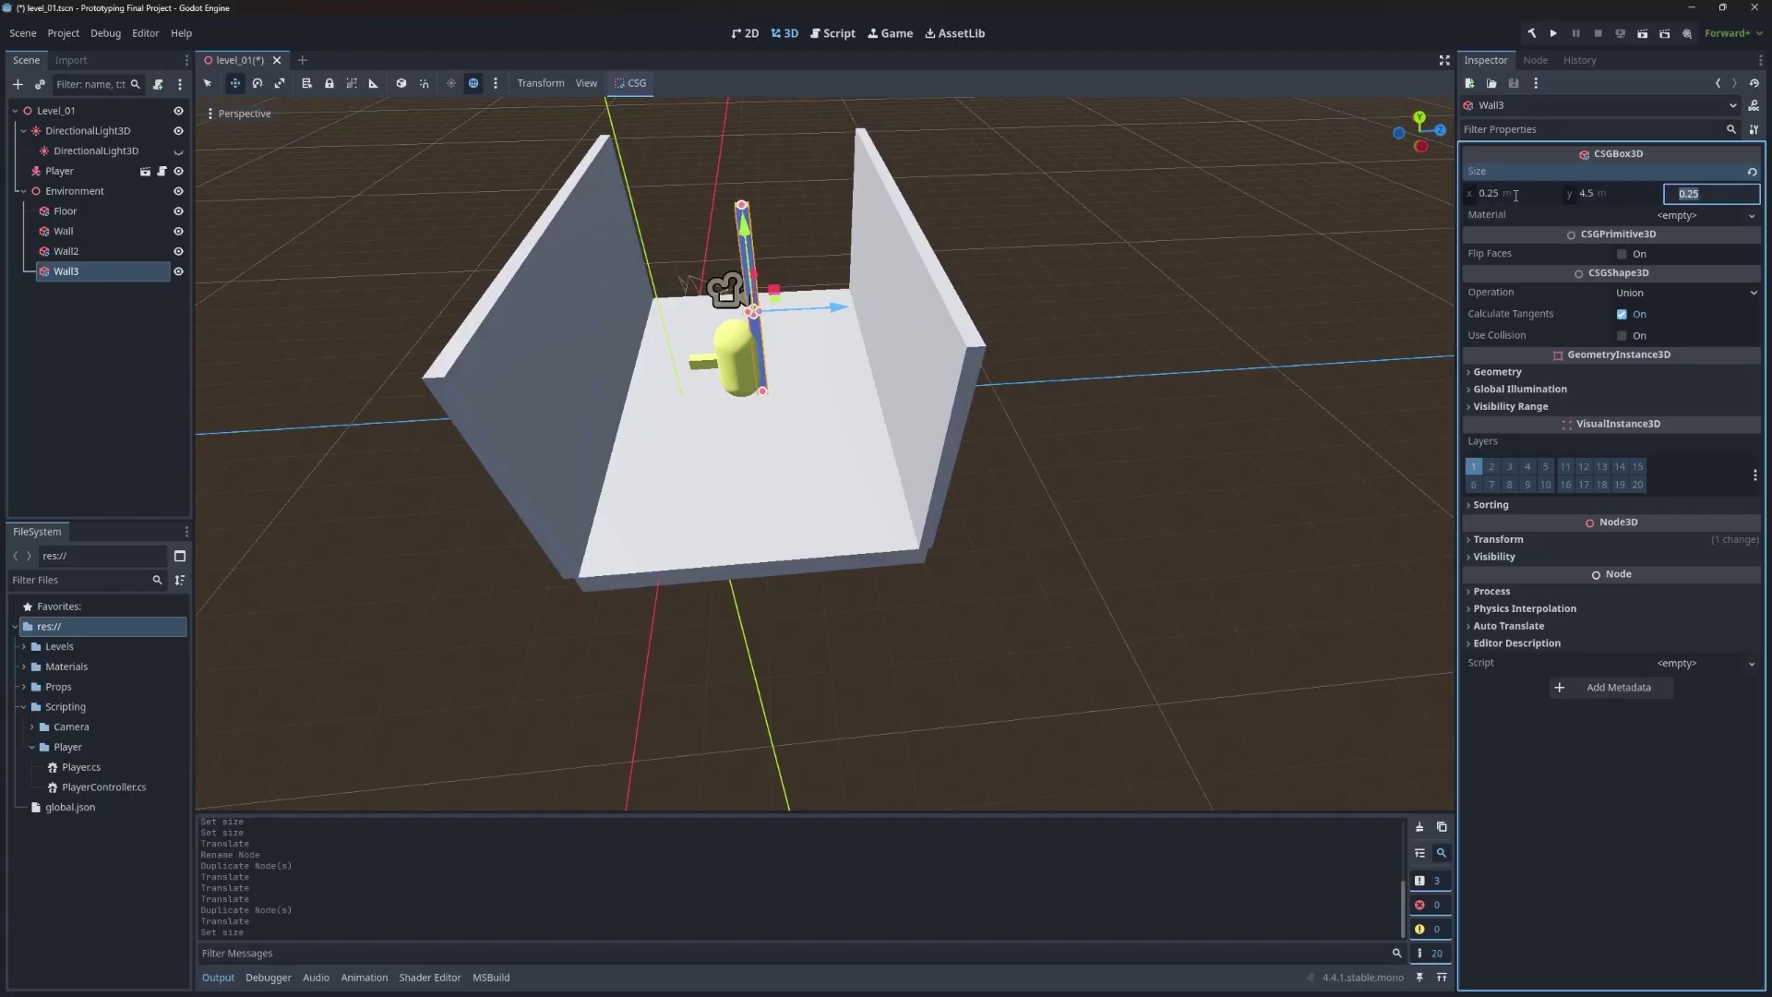
pyautogui.write('6.5')
pyautogui.press('Tab')
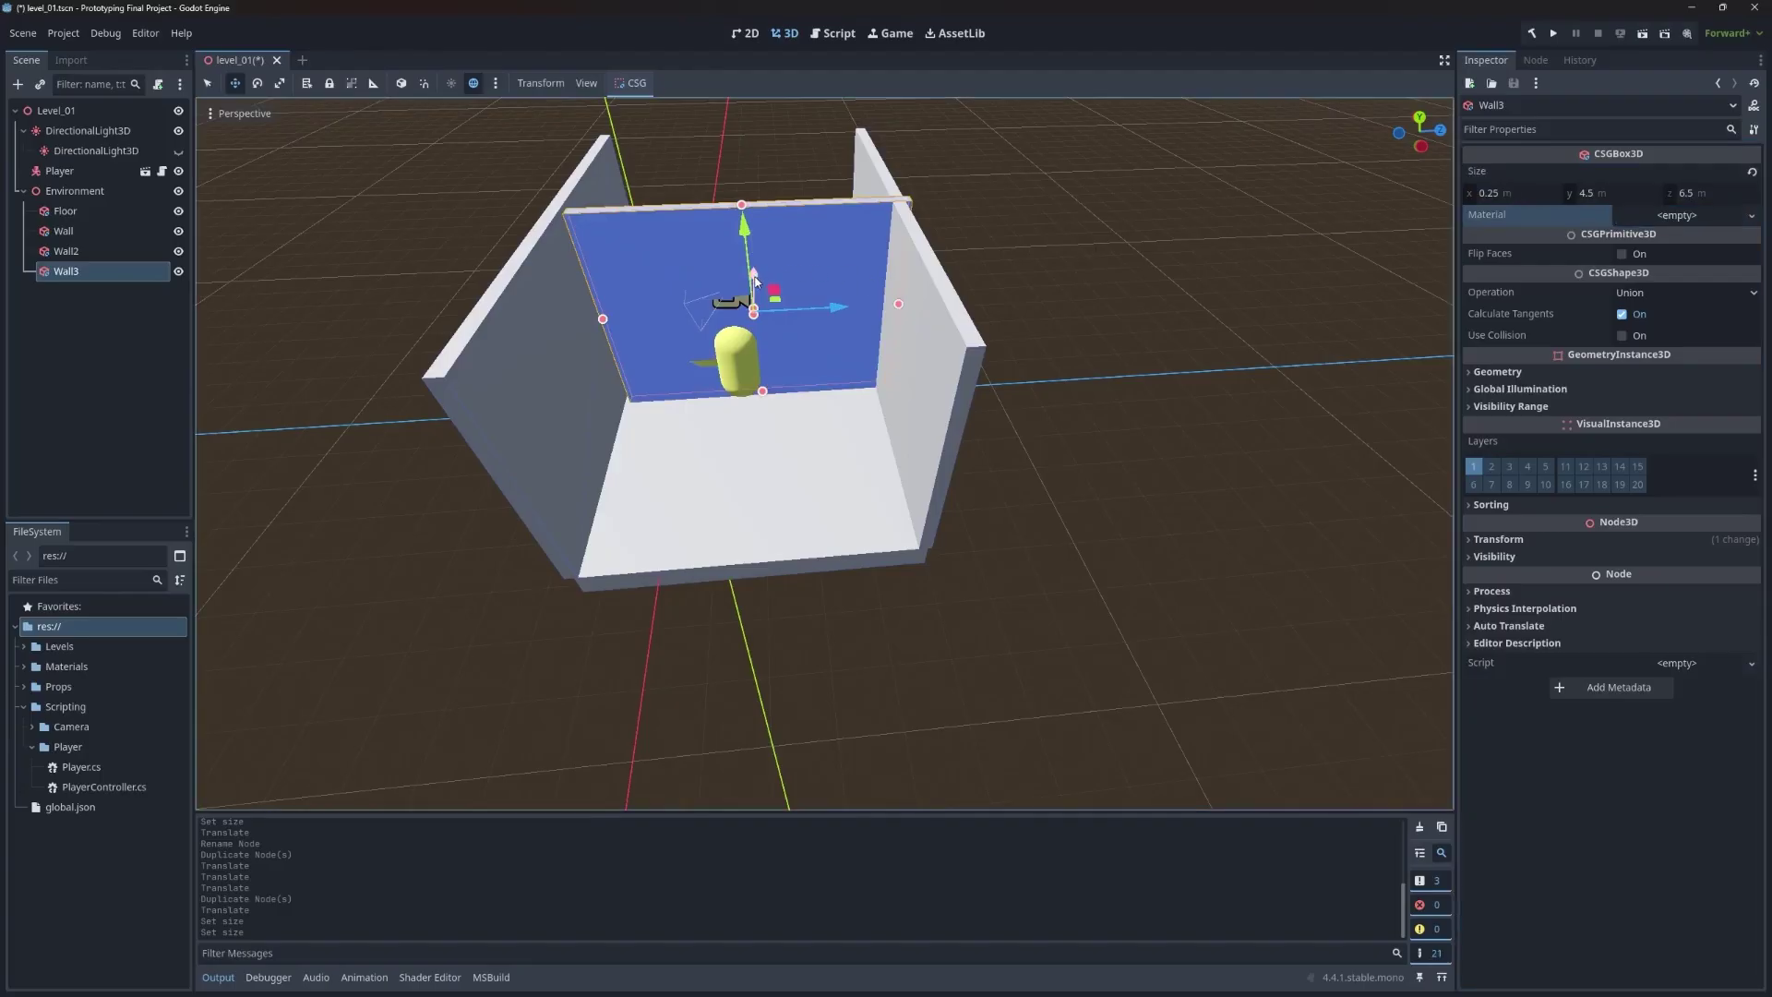
pyautogui.moveTo(754, 280); pyautogui.dragTo(833, 245)
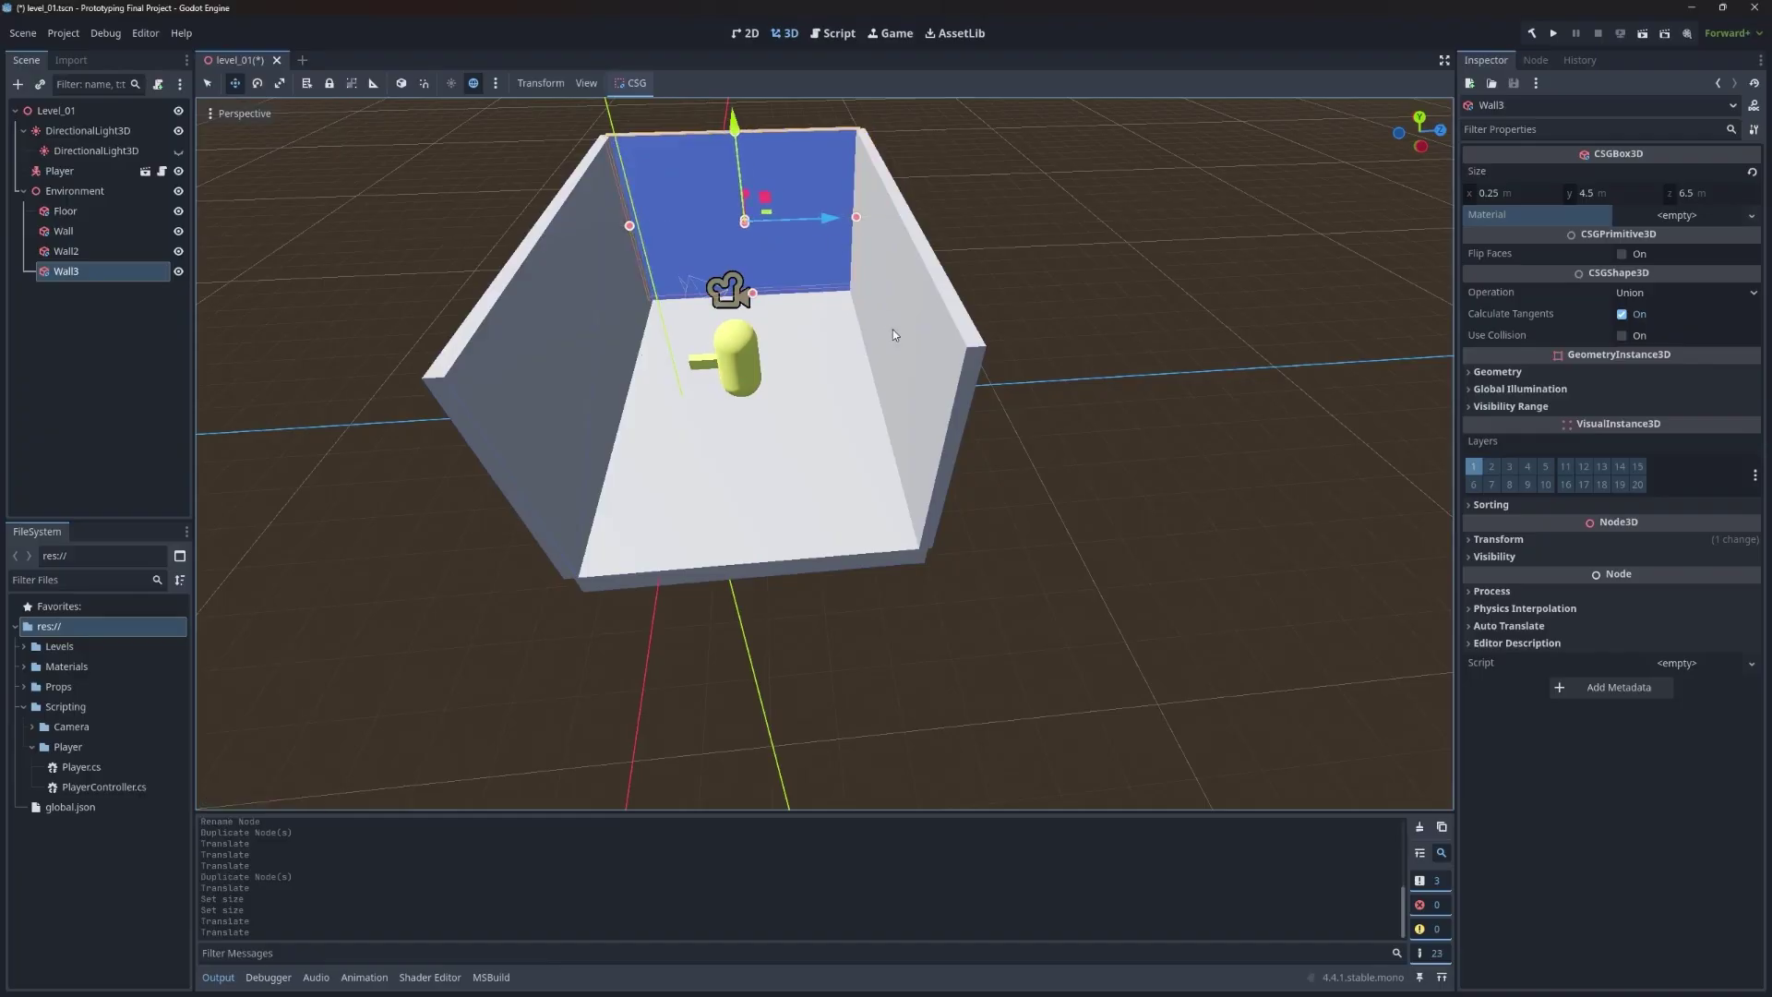
# Step: Duplicate Wall3 as Wall4 on the opposite side and save the scene
pyautogui.hotkey('ctrl', 'd')
pyautogui.moveTo(746, 195); pyautogui.dragTo(734, 392)
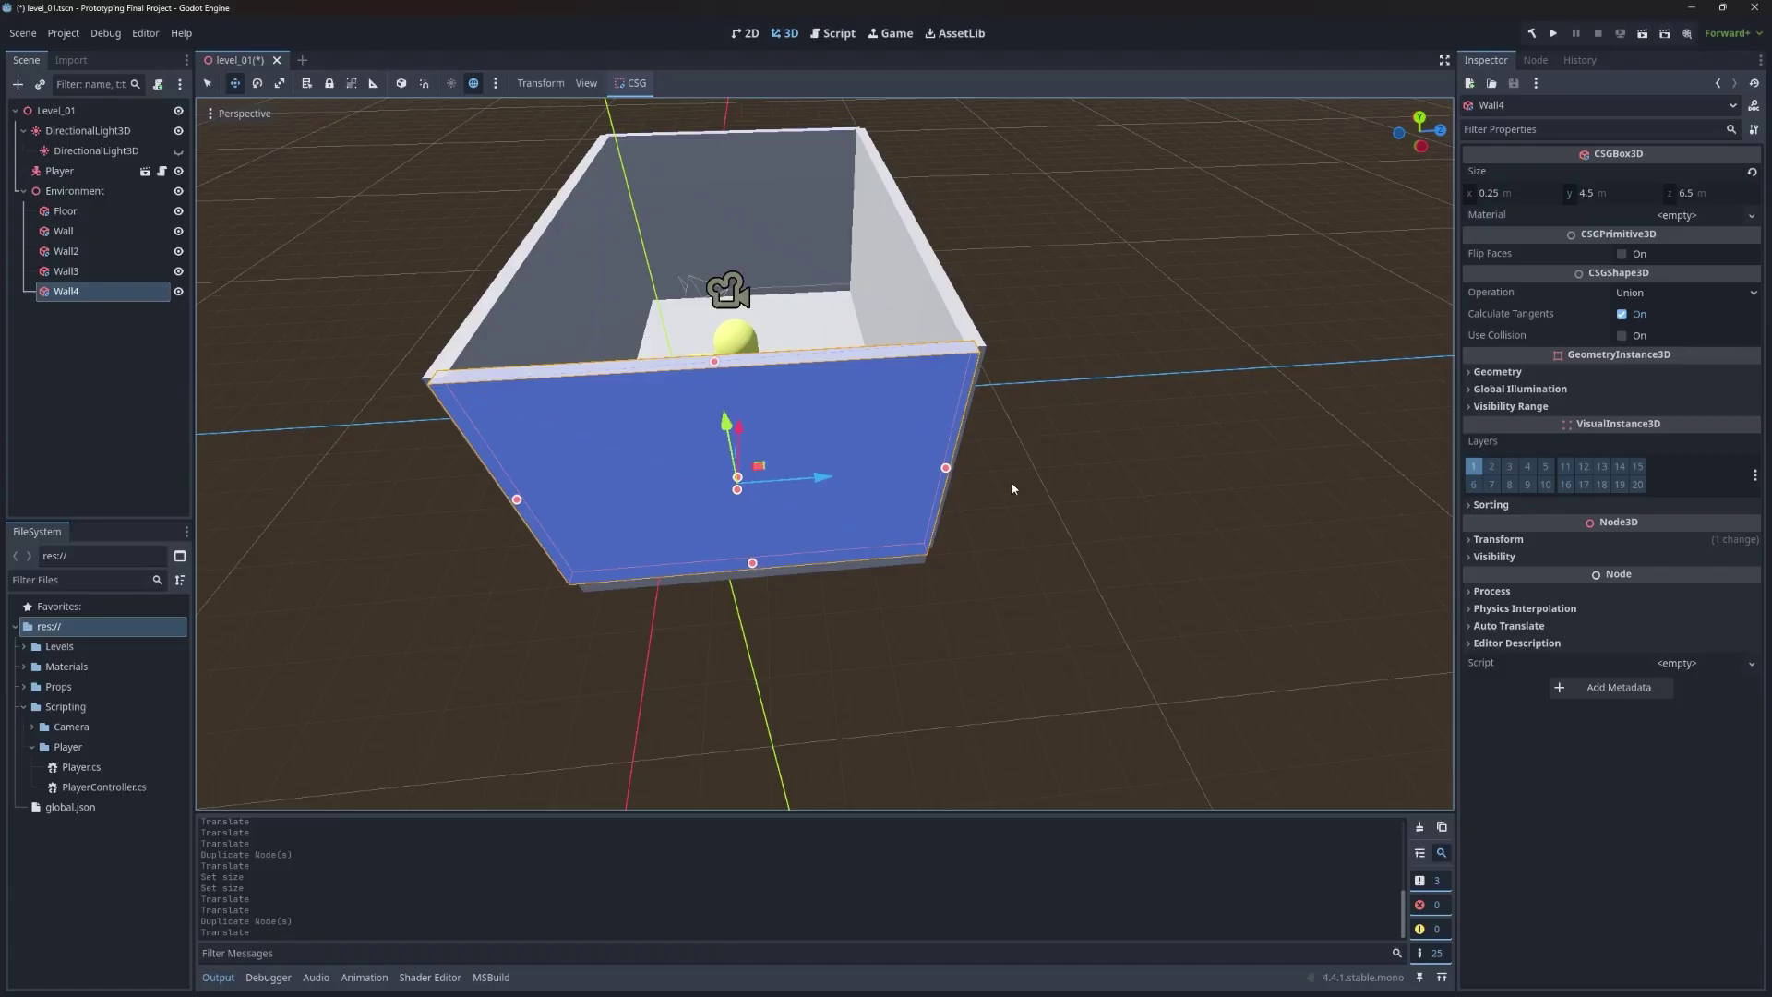
pyautogui.moveTo(1071, 476)
pyautogui.mouseDown(button='right')
pyautogui.moveTo(1070, 491)
pyautogui.moveTo(1070, 476)
pyautogui.mouseUp(button='right')
pyautogui.scroll(-5, 1071, 482)
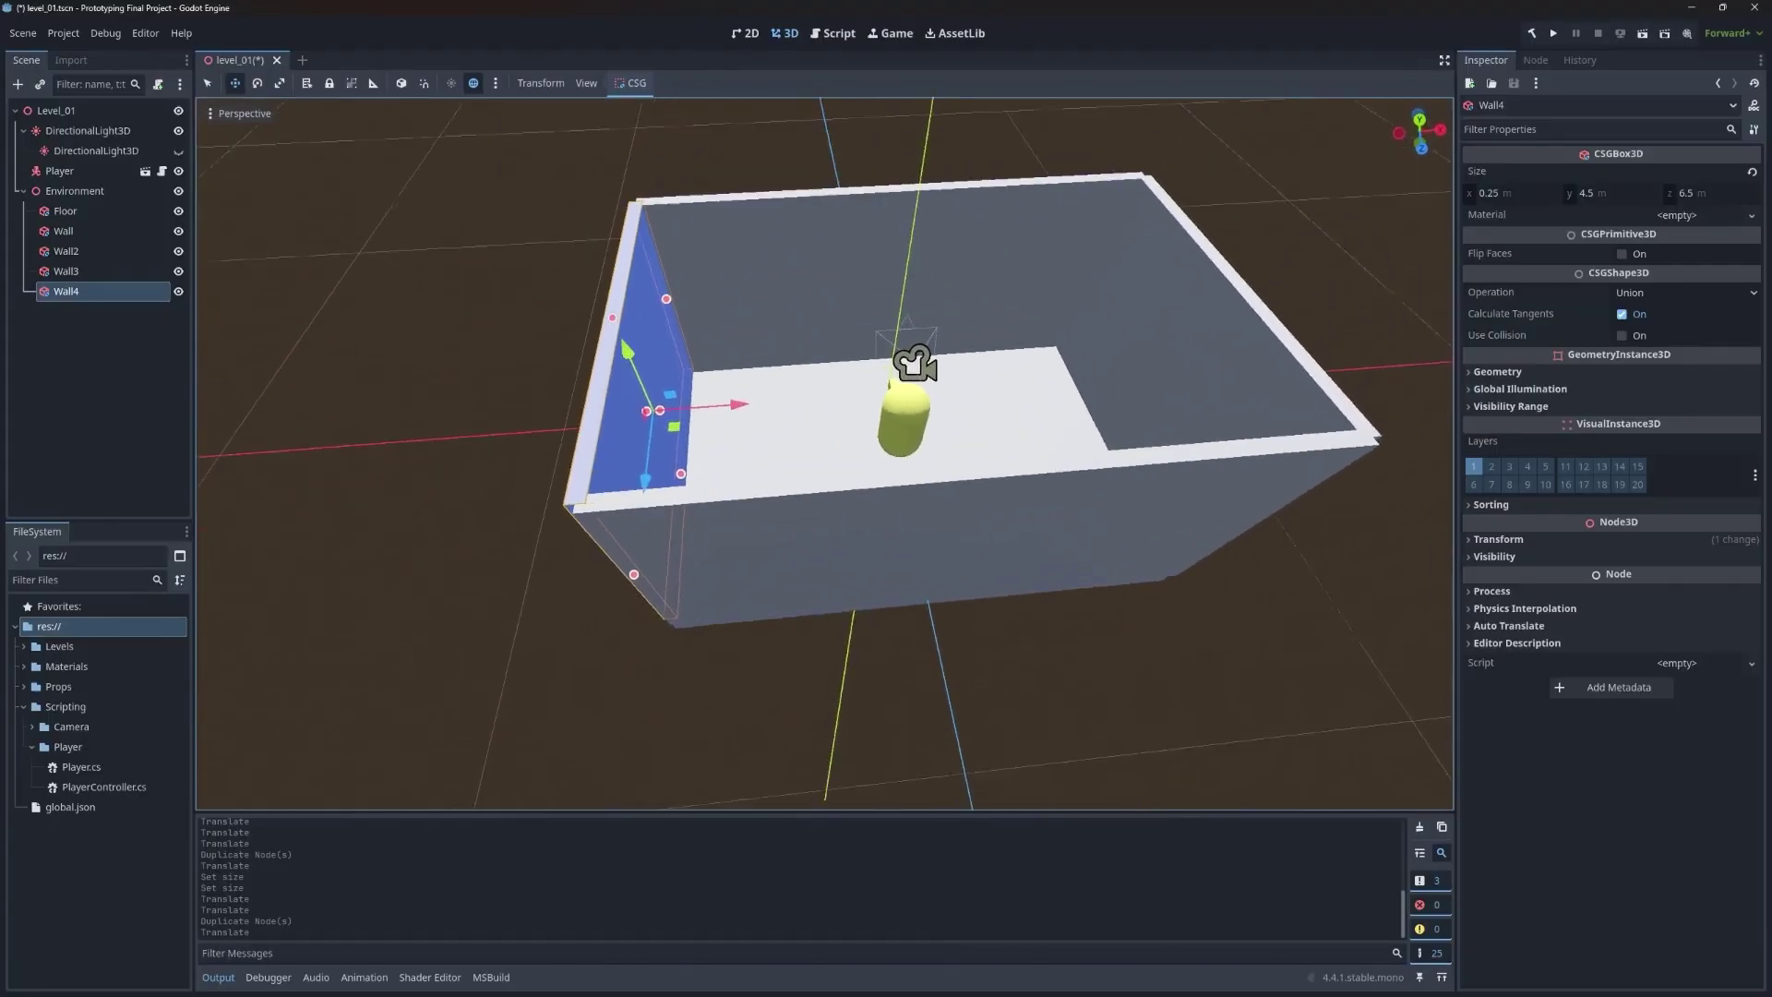
pyautogui.hotkey('ctrl', 's')
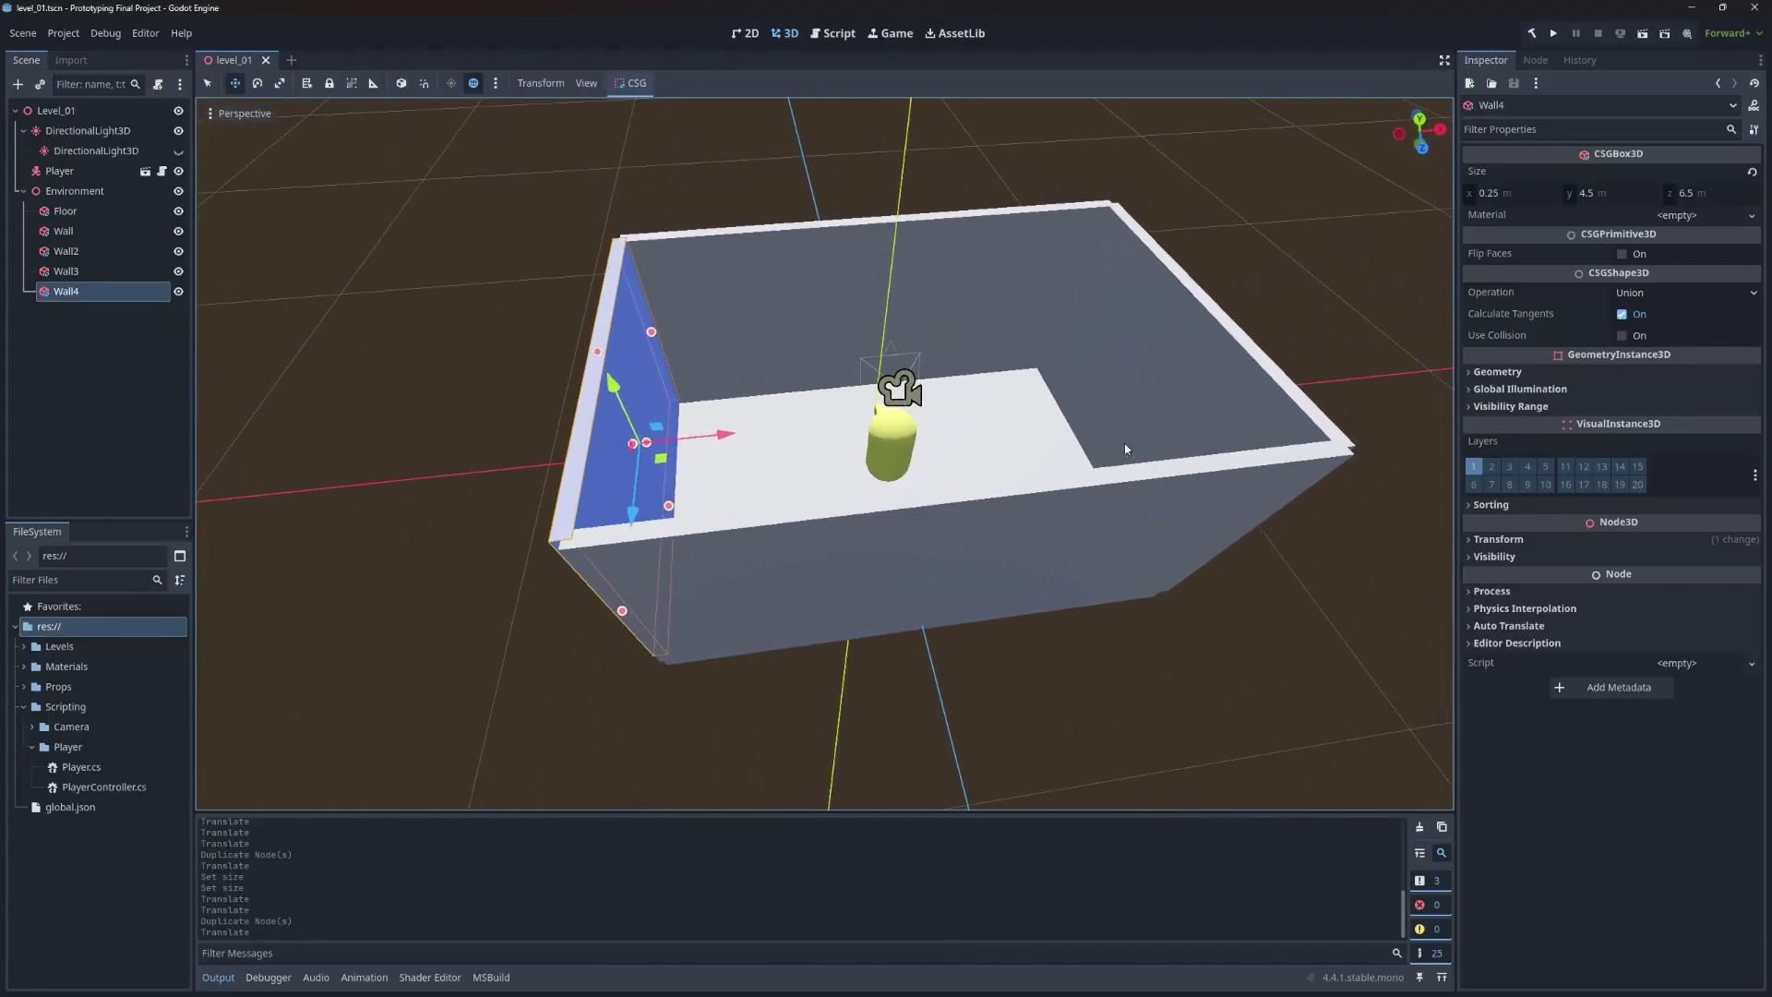
pyautogui.click(1554, 34)
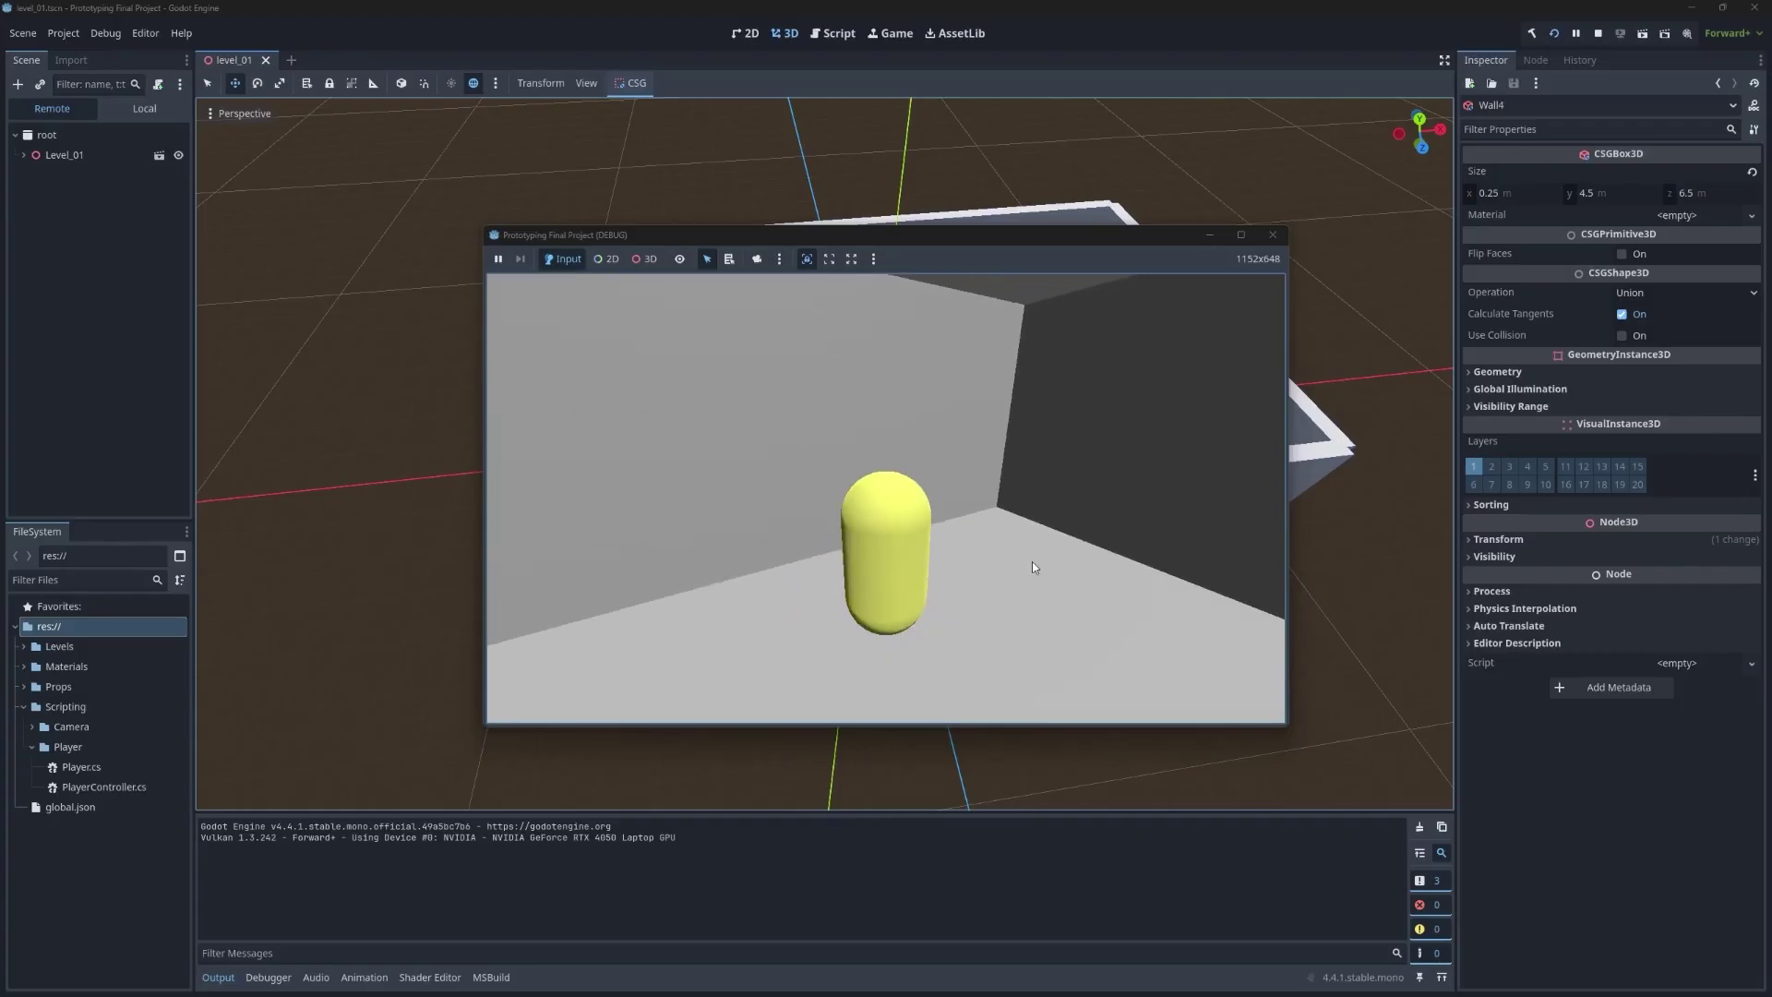
pyautogui.click(1274, 235)
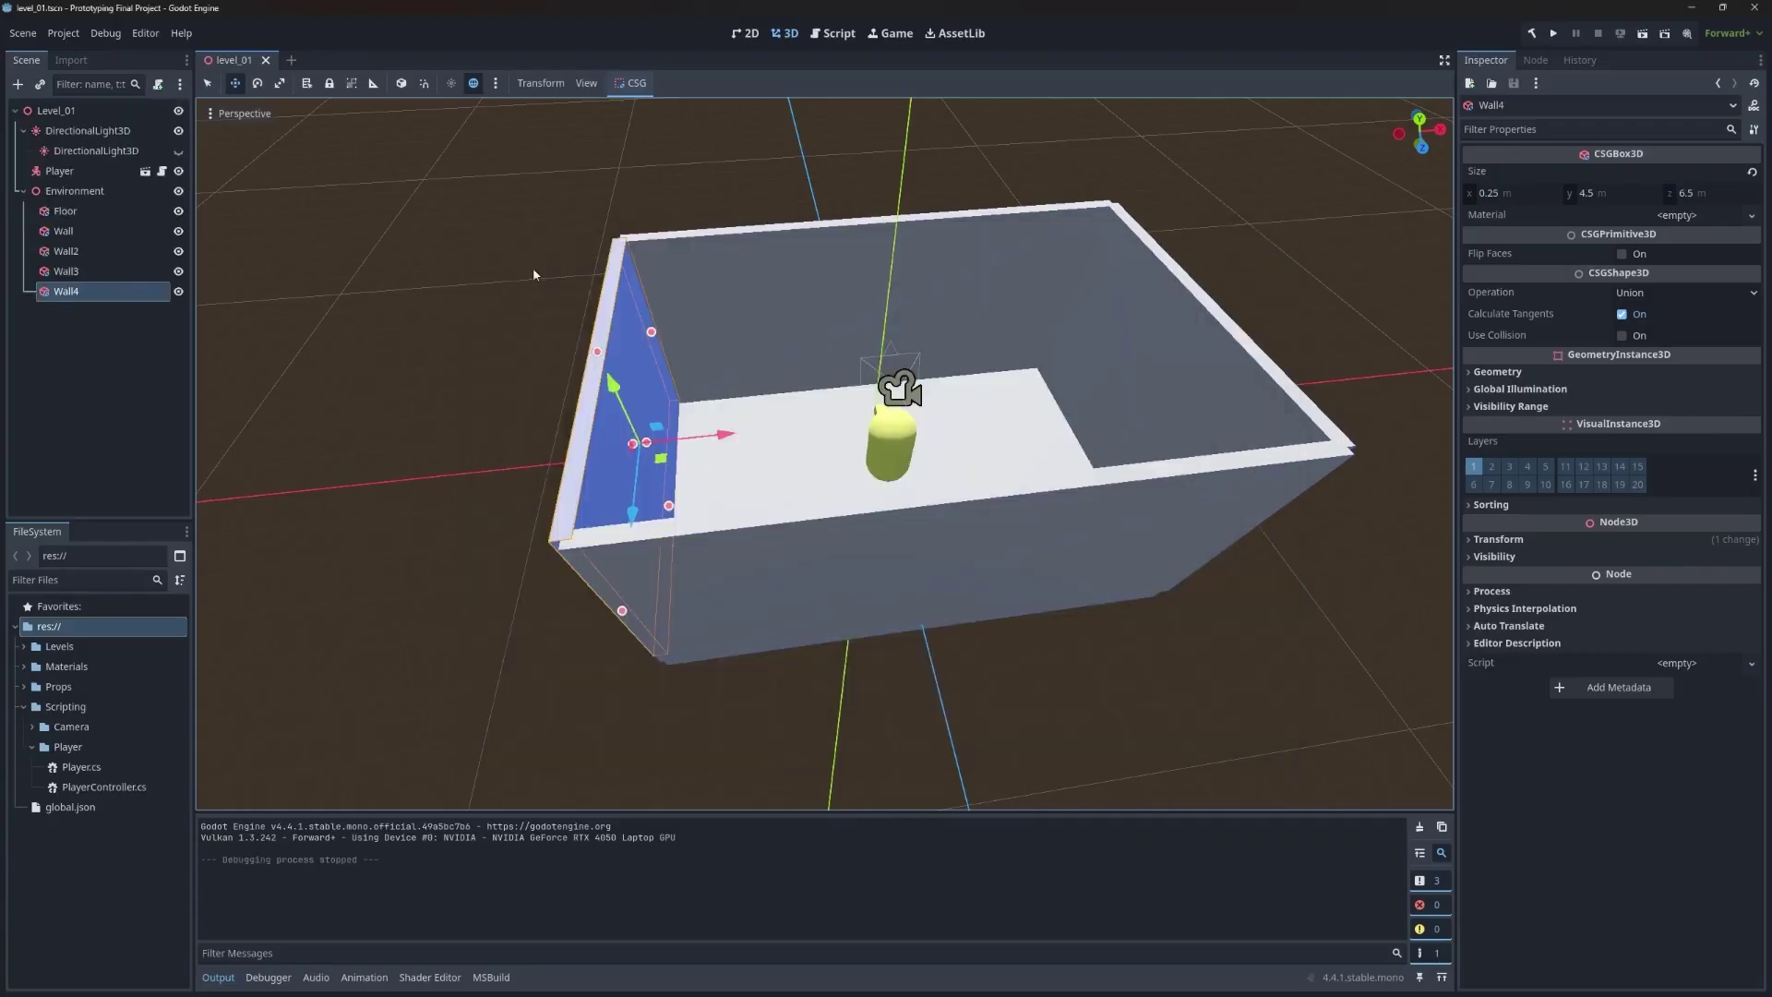
# Step: Enable Use Collision on Wall, then on Wall2, Wall3 and Wall4 together
pyautogui.click(135, 231)
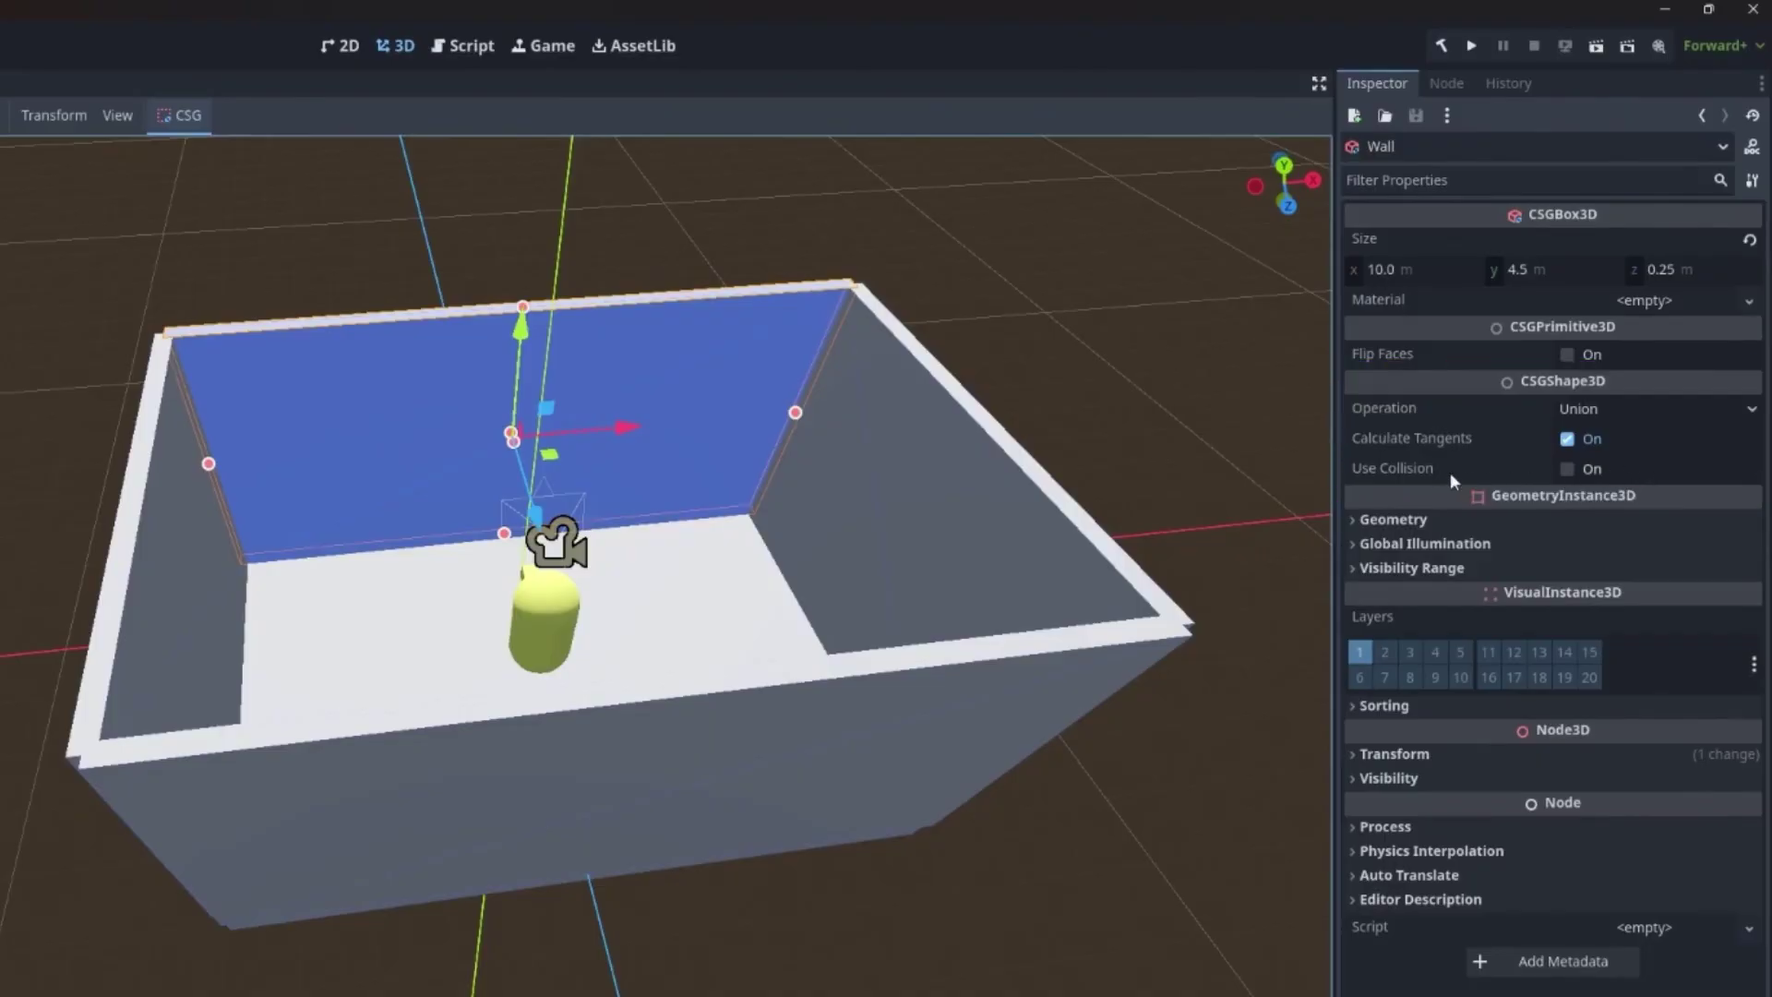
pyautogui.click(1568, 470)
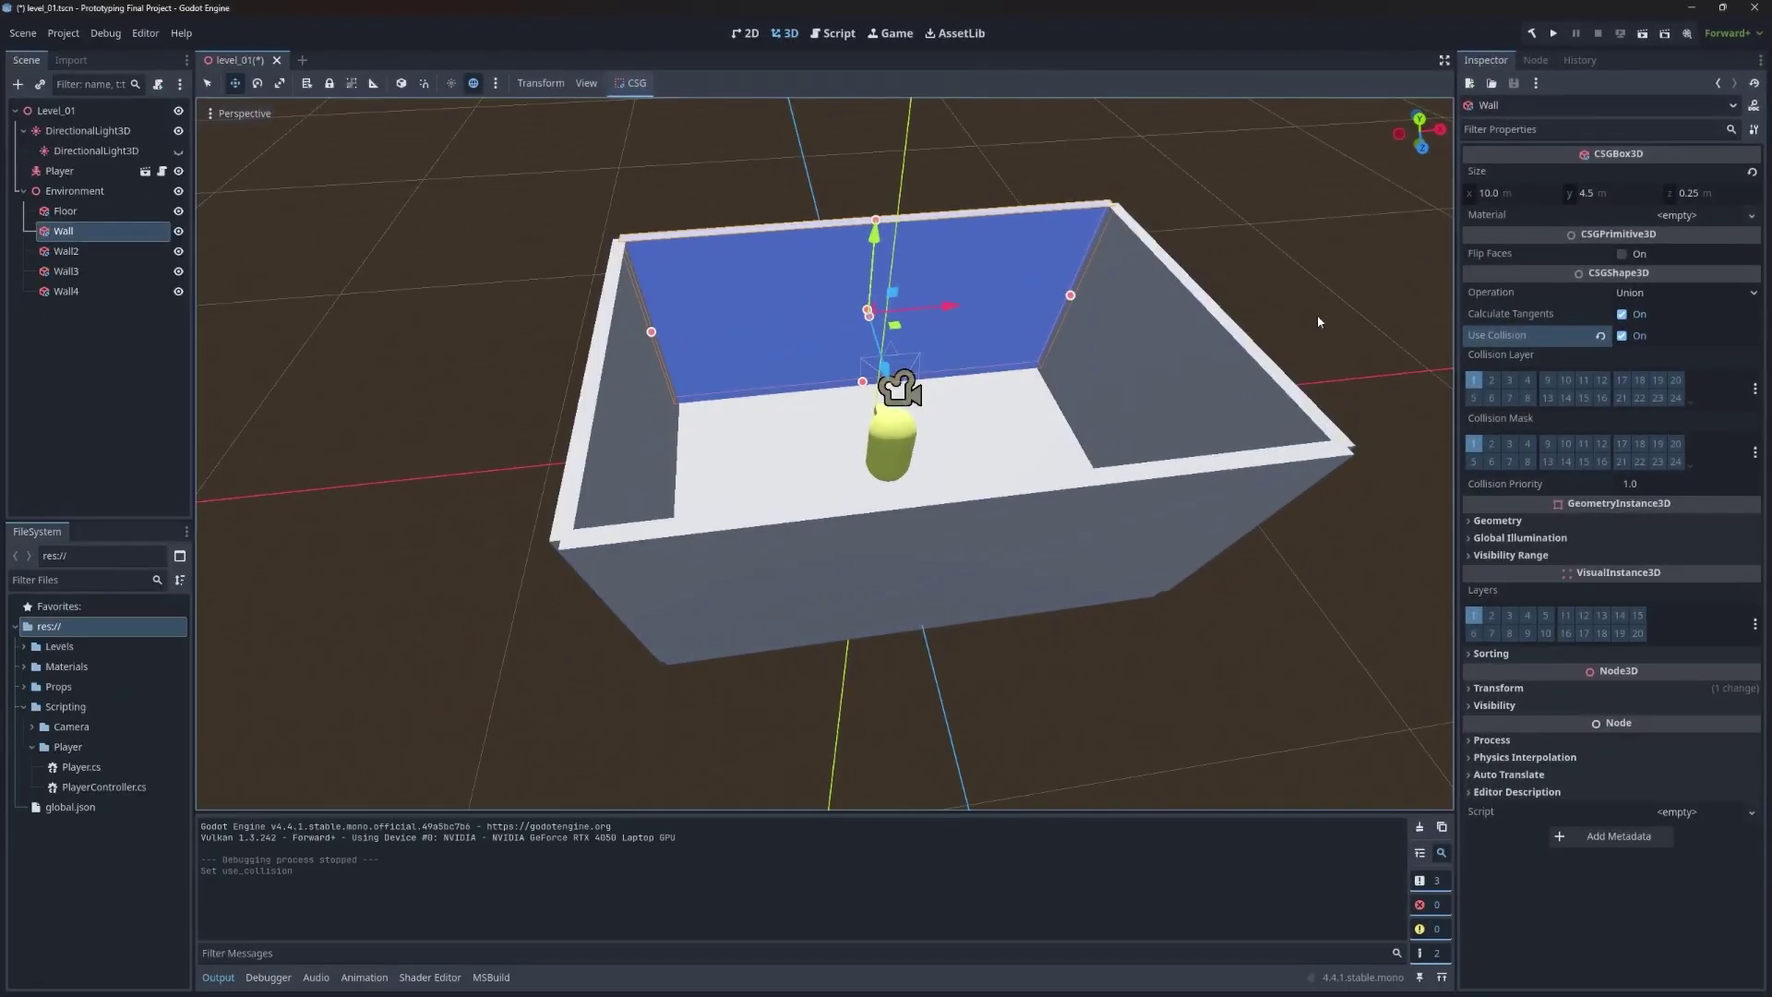
pyautogui.click(135, 251)
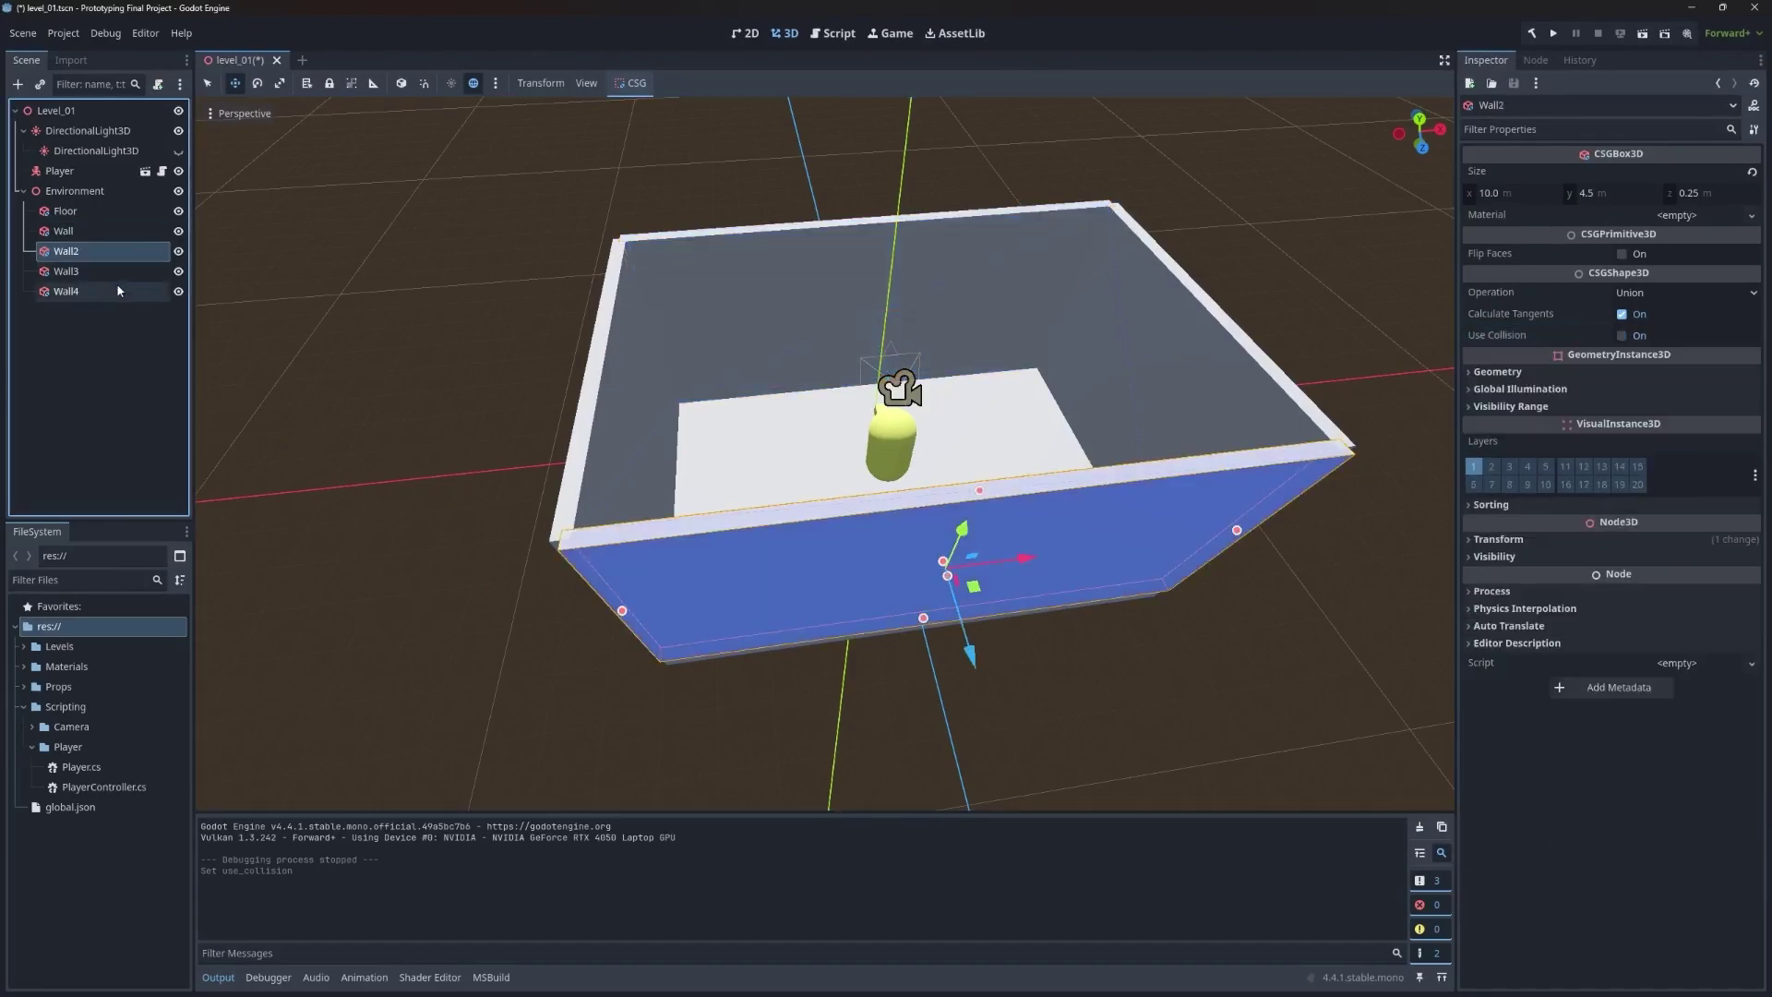
pyautogui.keyDown('shift'); pyautogui.click(116, 292); pyautogui.keyUp('shift')
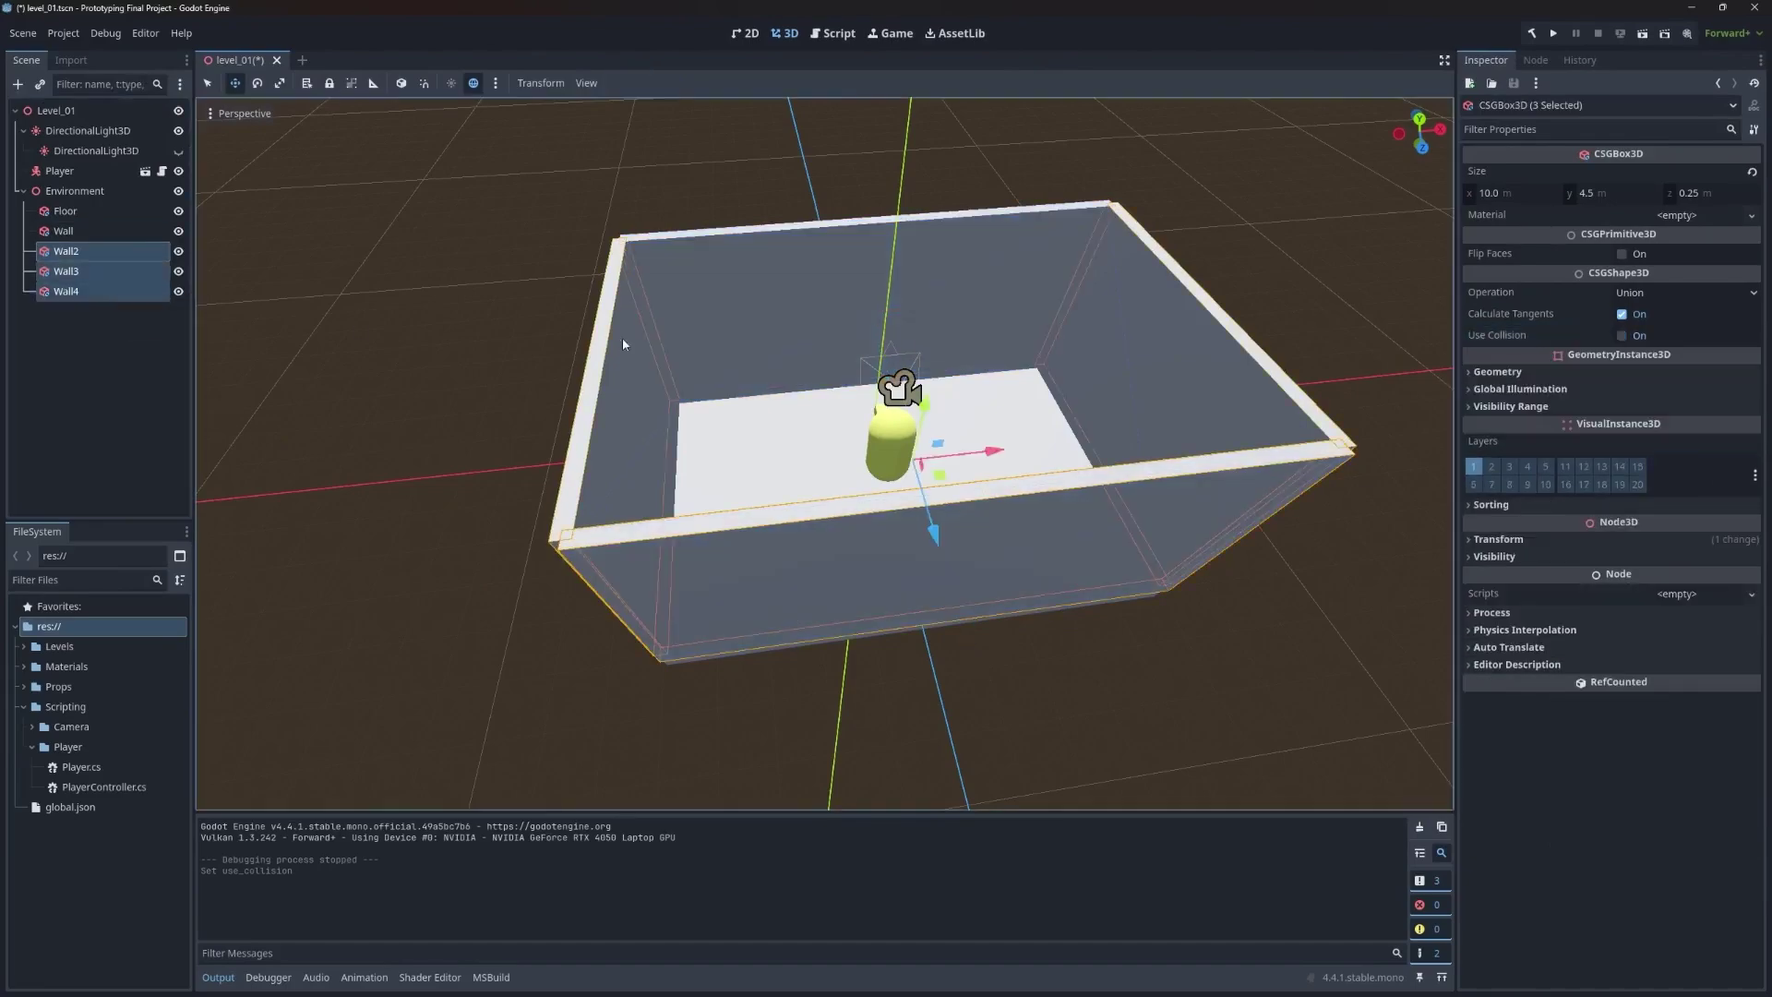
pyautogui.click(1621, 335)
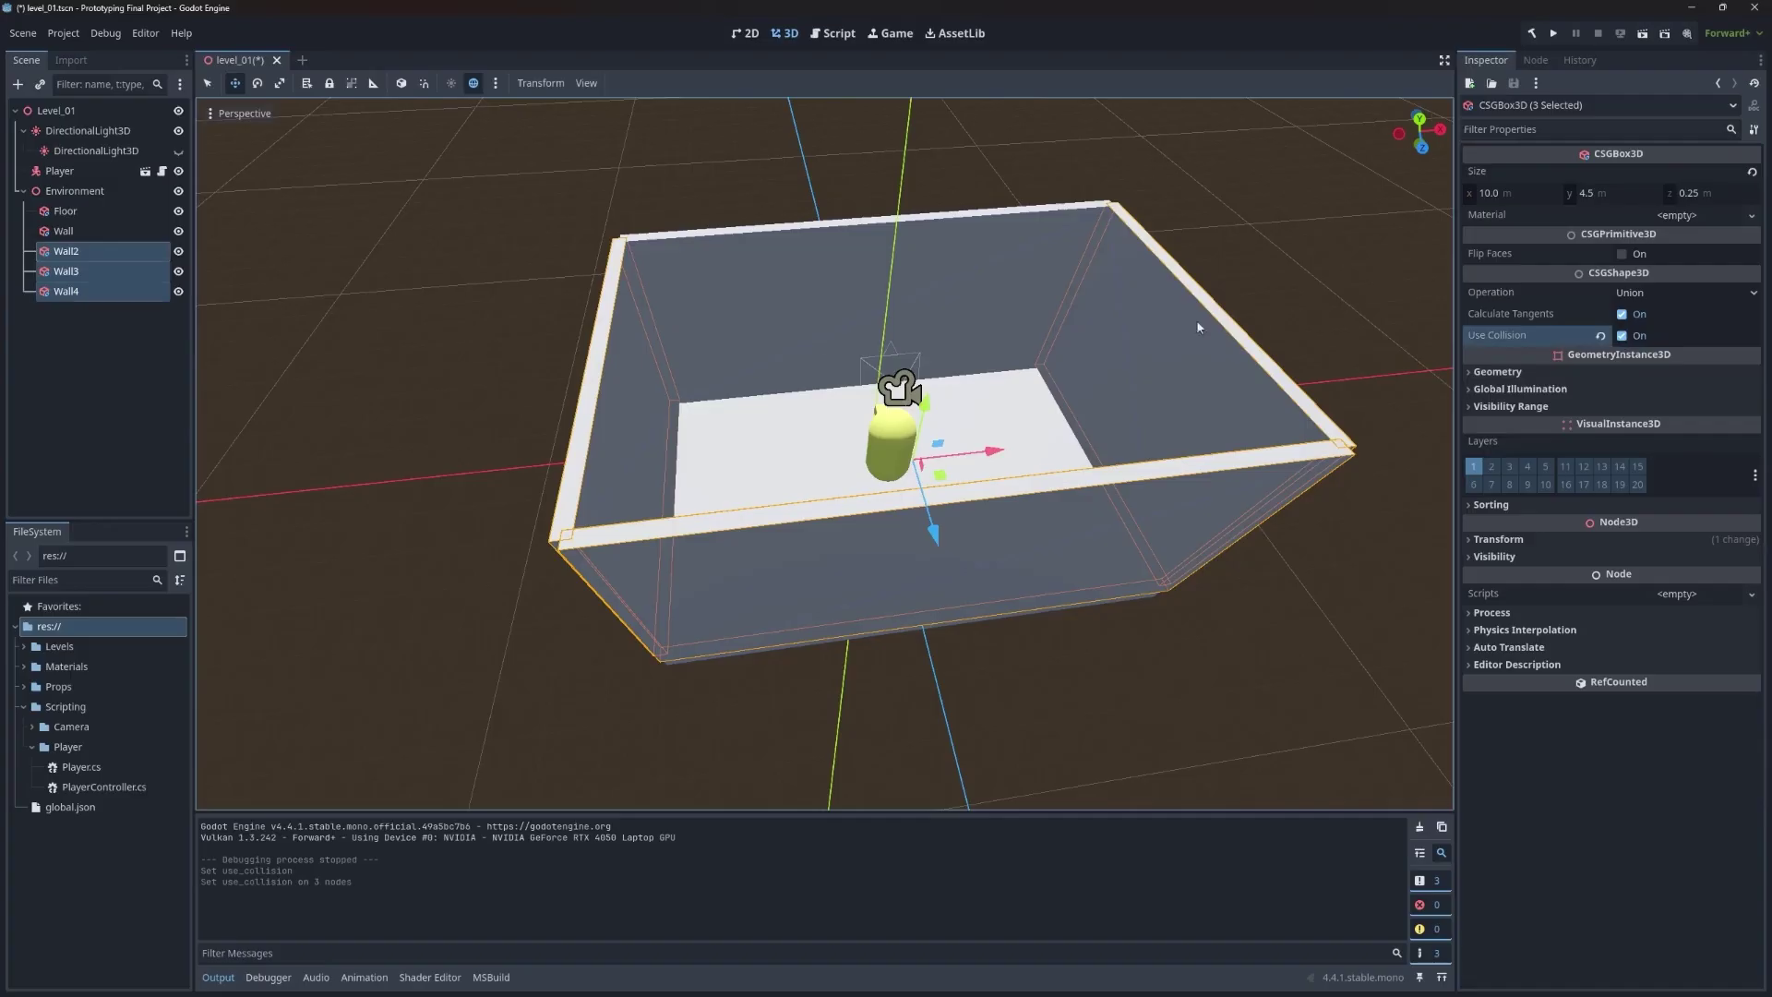
pyautogui.click(67, 212)
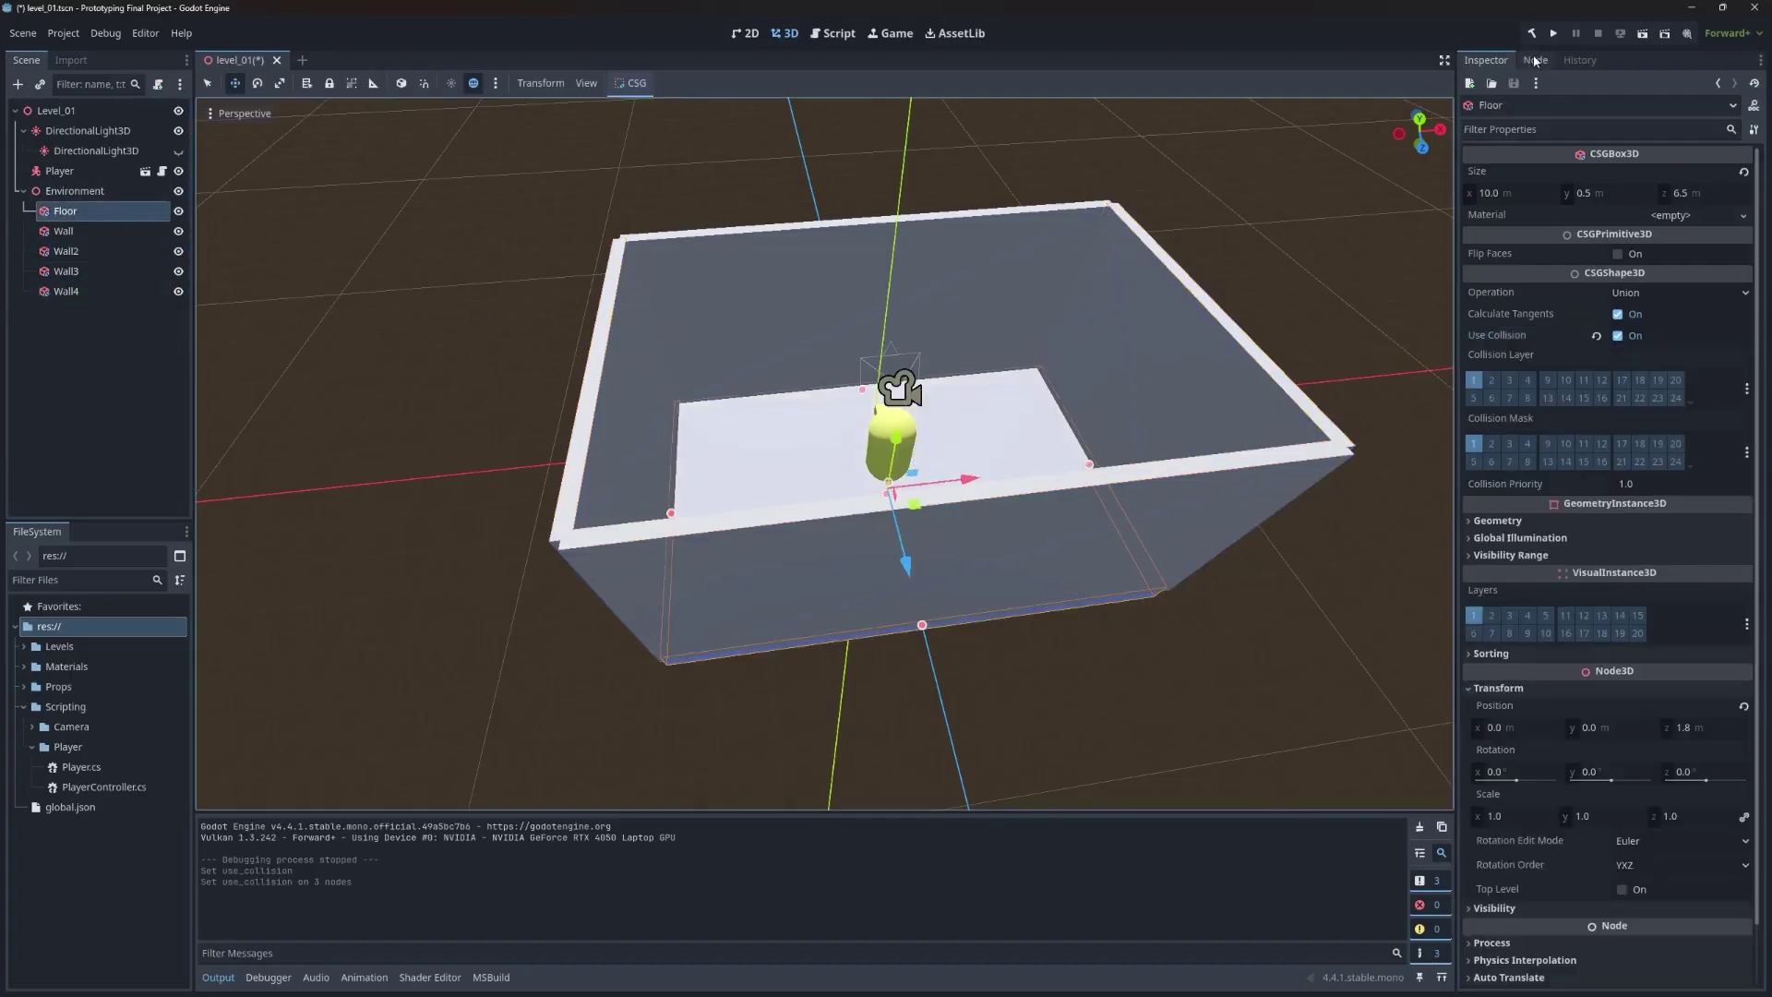
# Step: Save and run the project, walking the player forward and back with W and S
pyautogui.click(1551, 37)
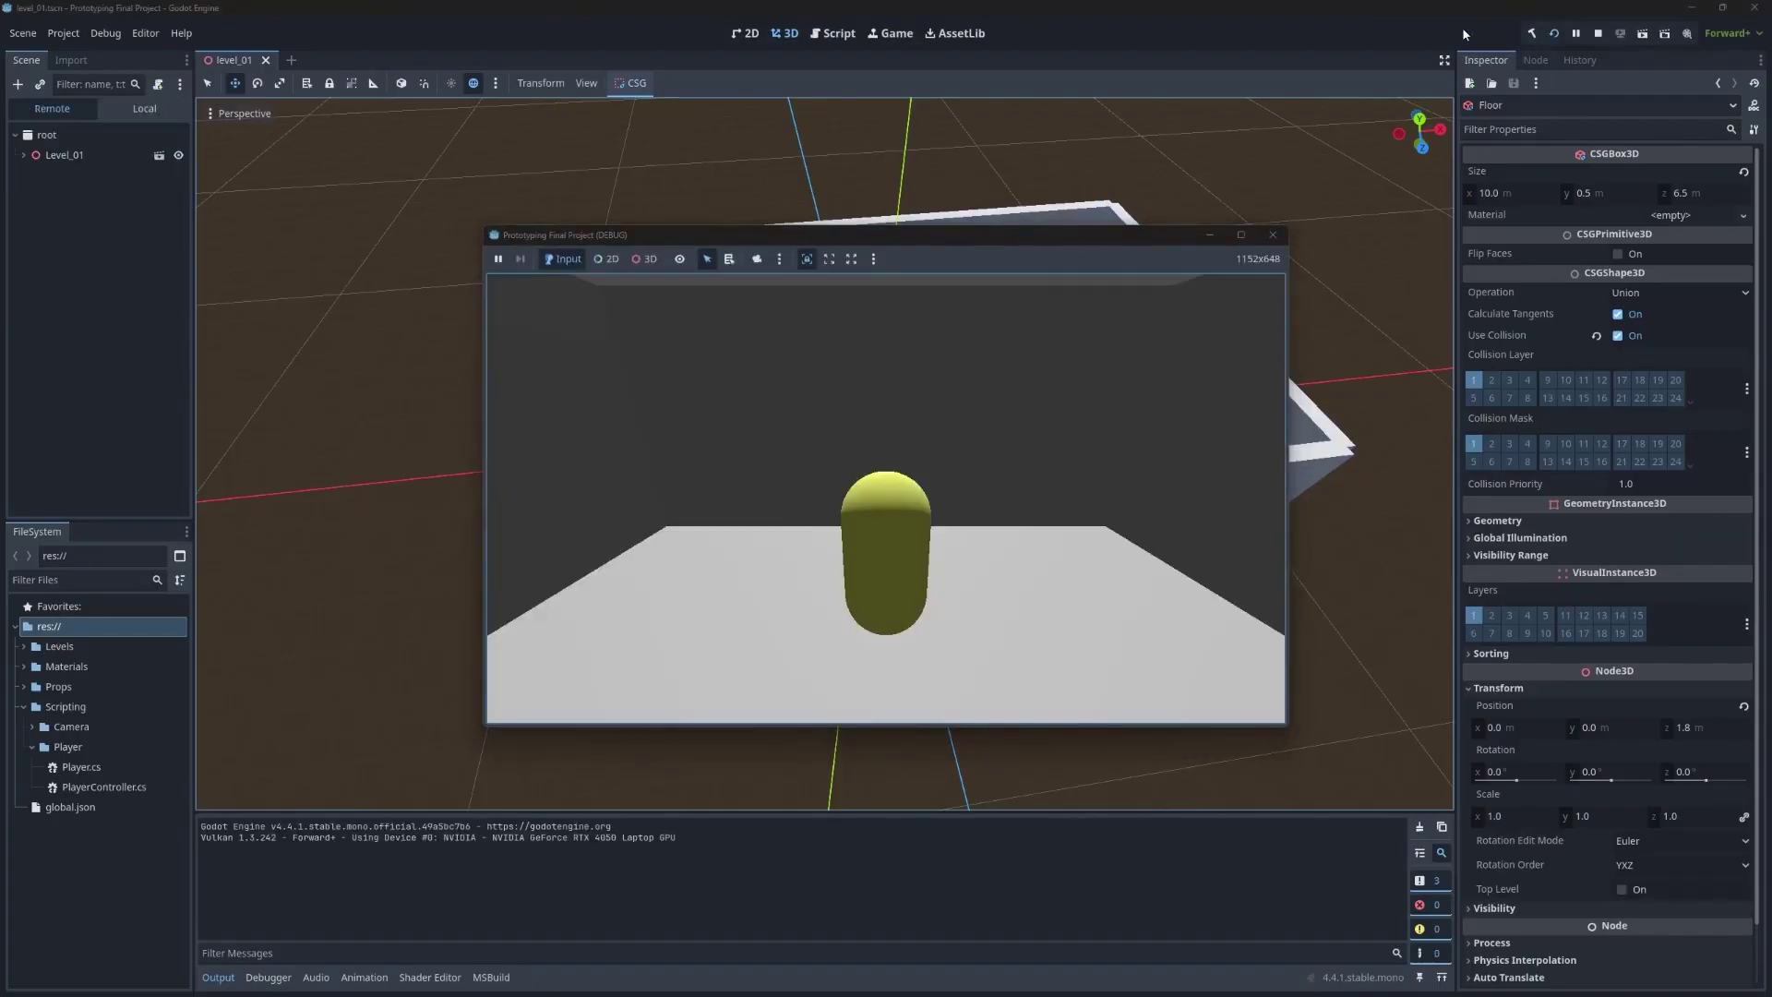
pyautogui.press('w')
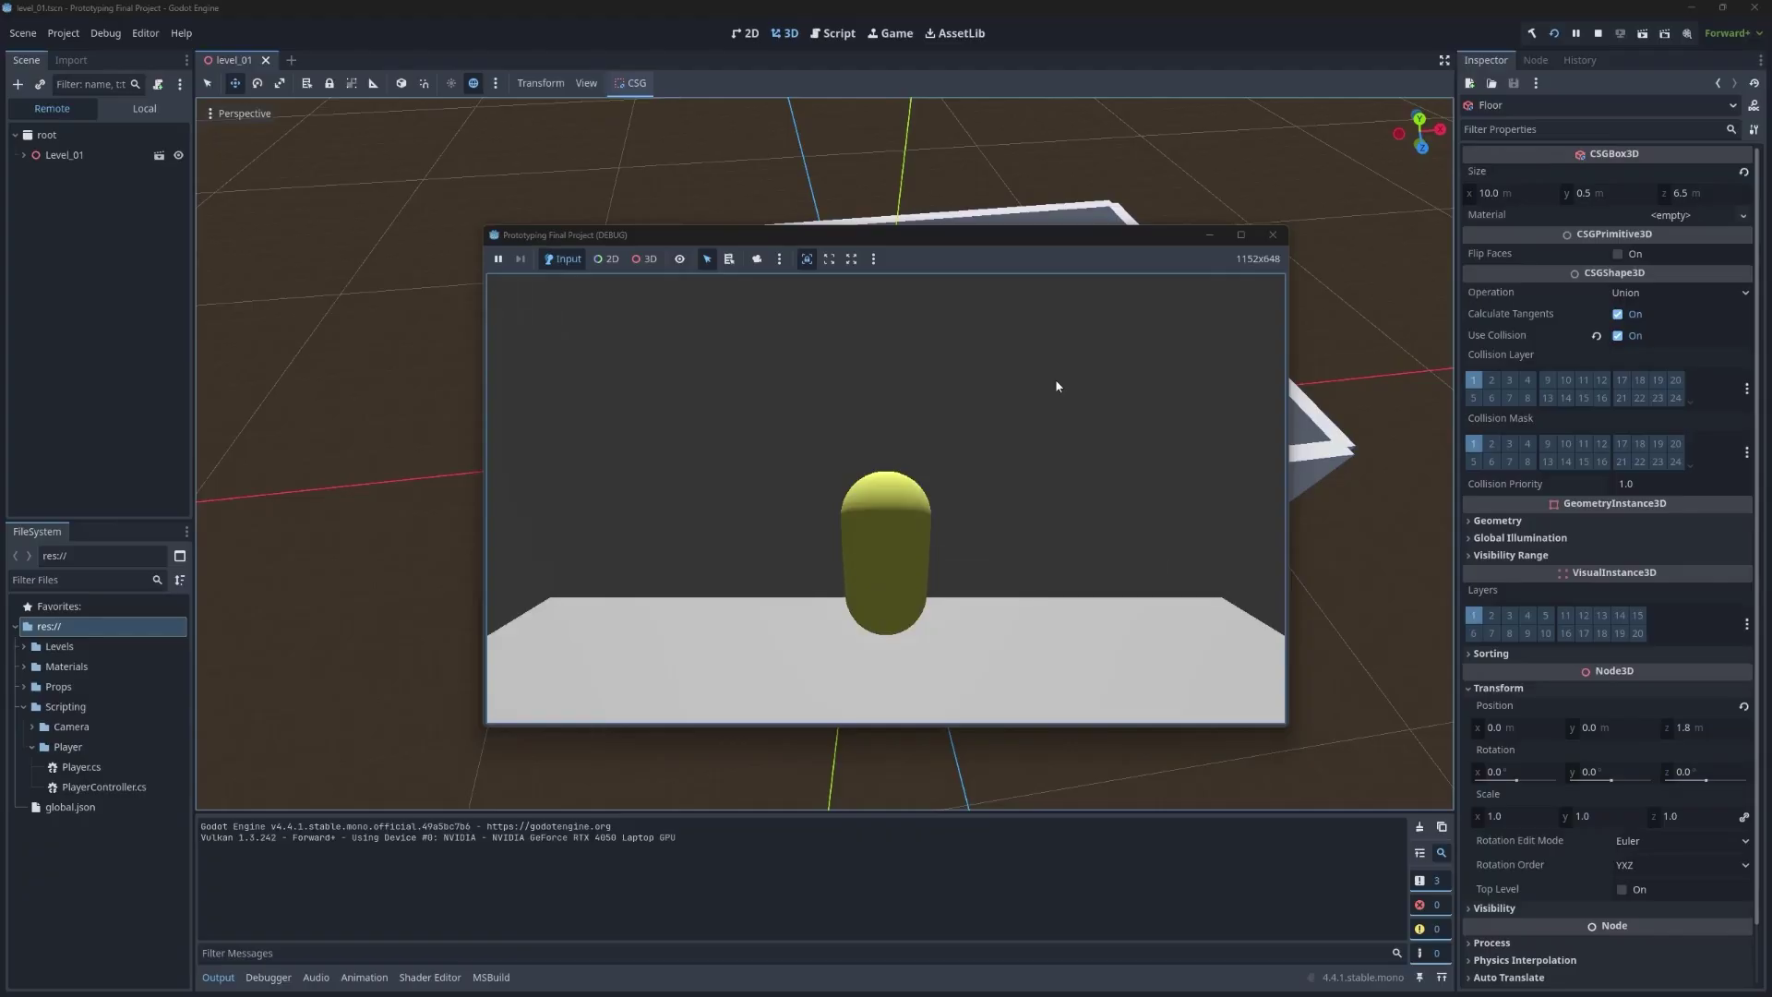
pyautogui.press('s')
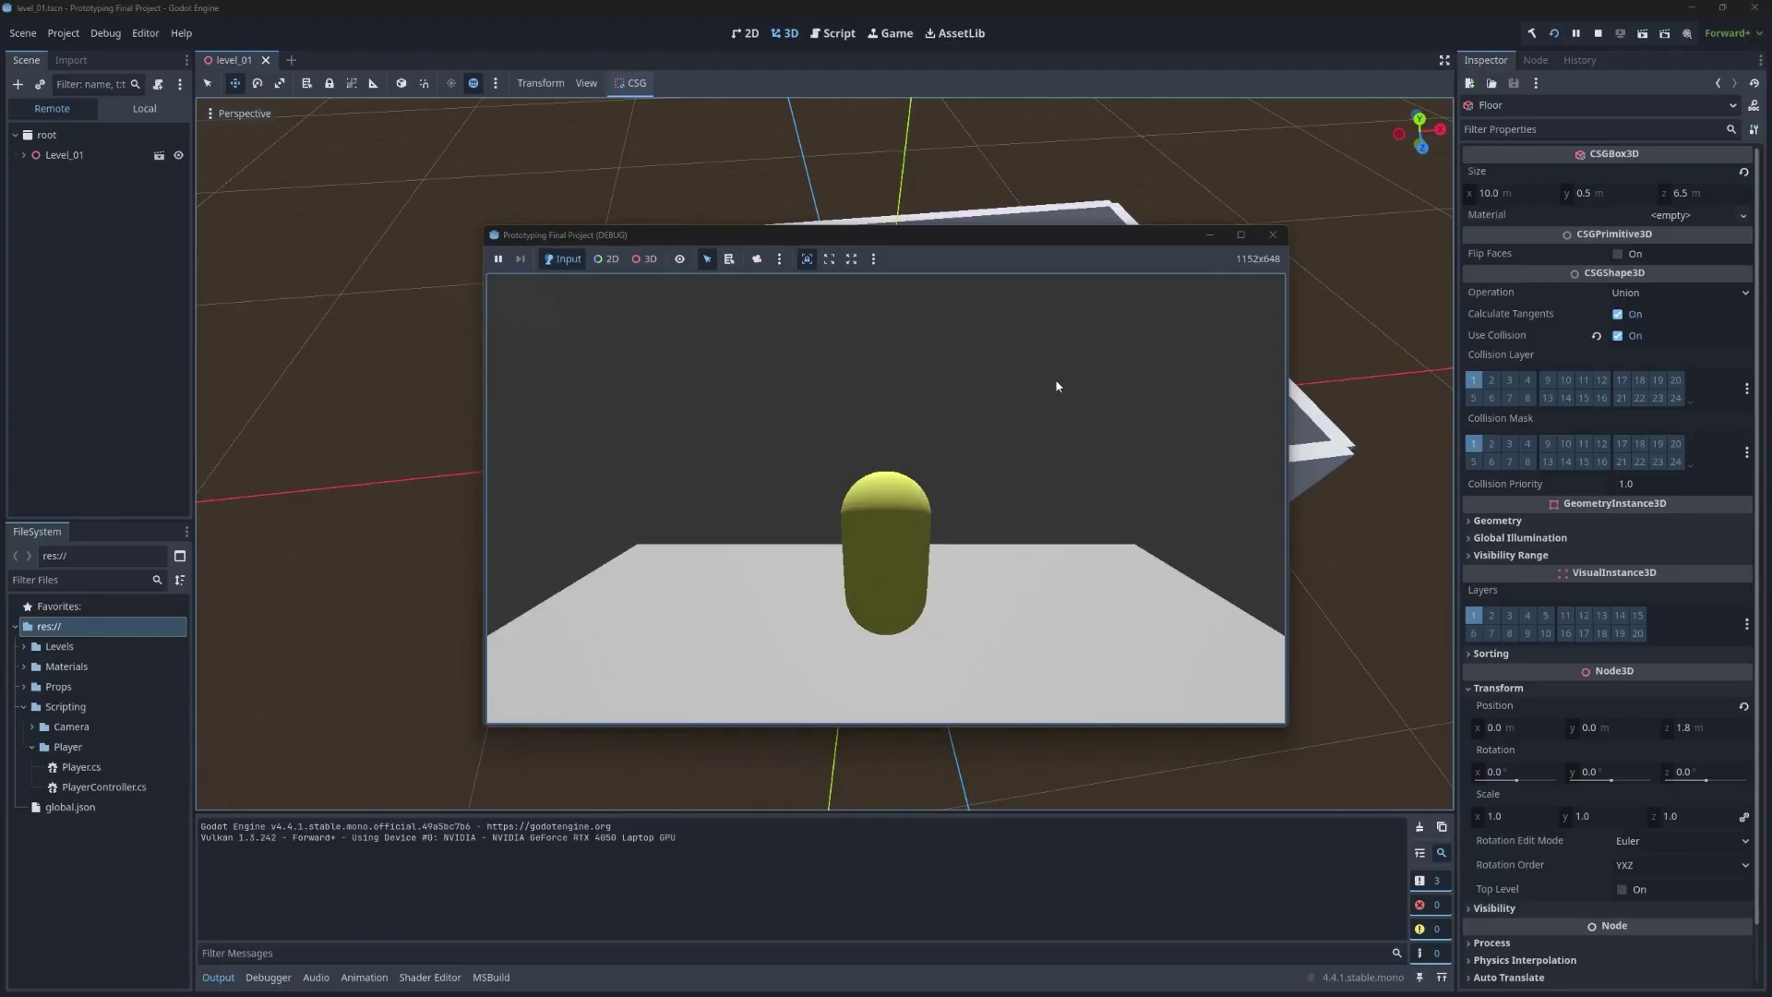
pyautogui.click(1274, 234)
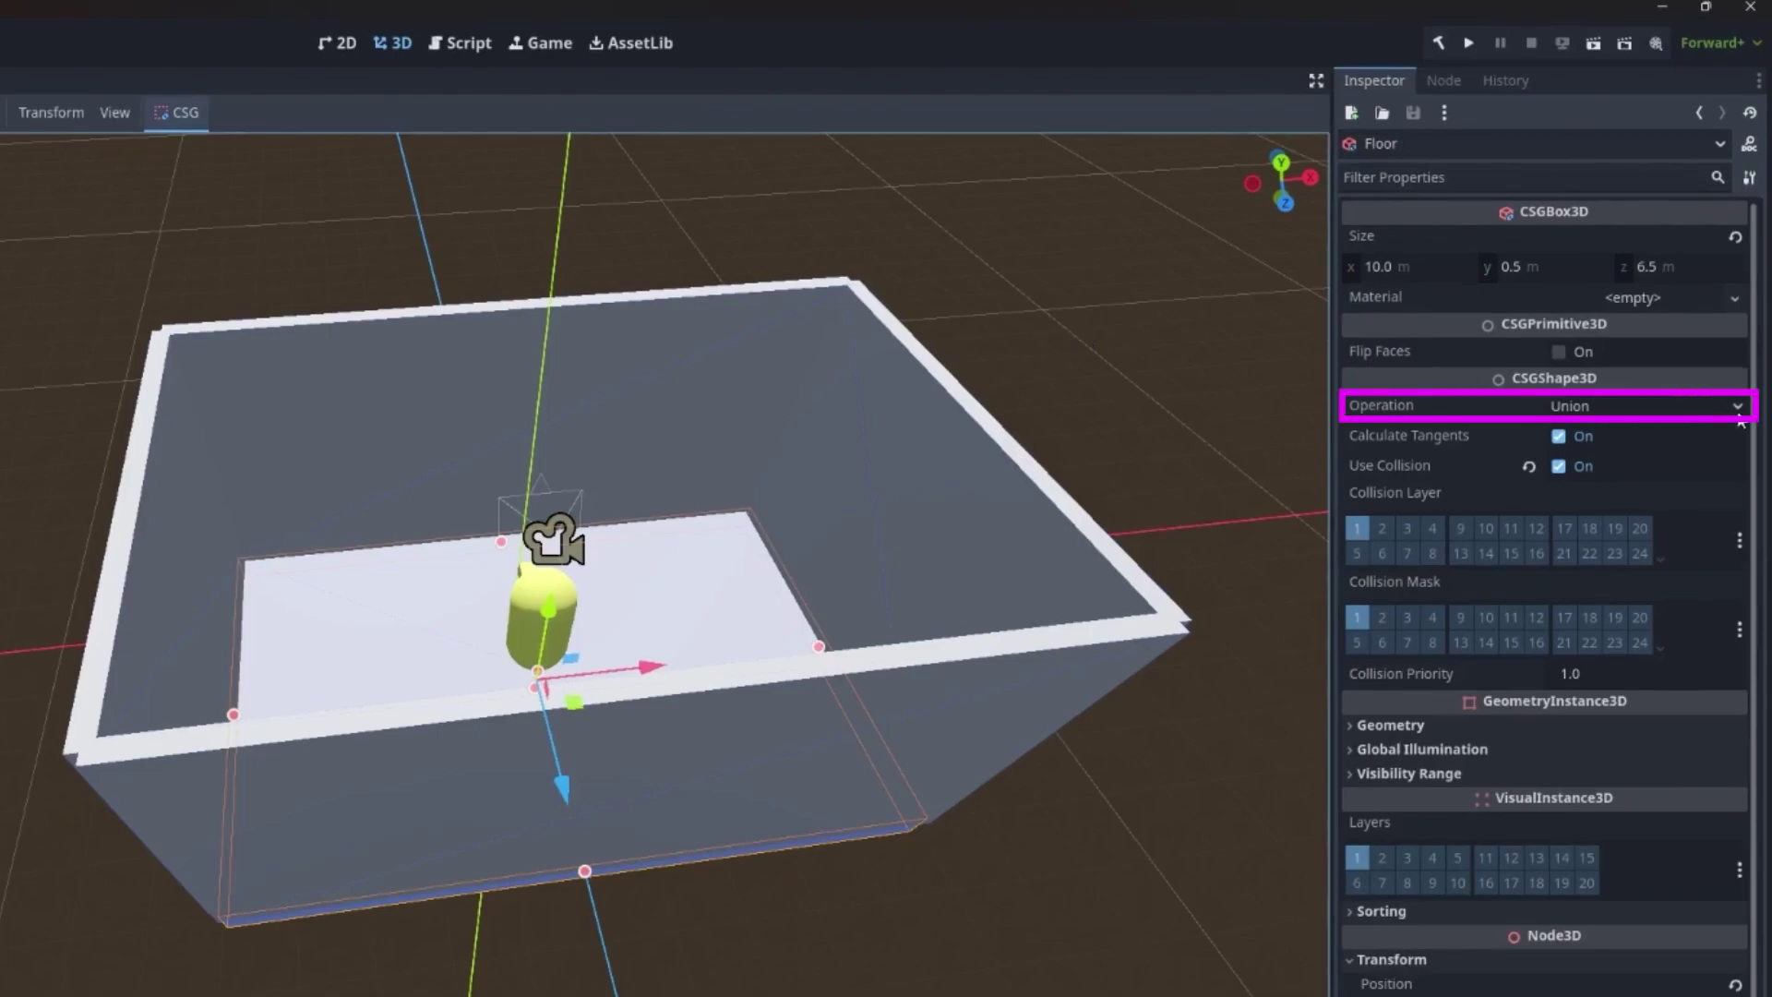
# Step: Inspect the Floor's CSG Operation choices, leaving it on Union
pyautogui.click(1739, 406)
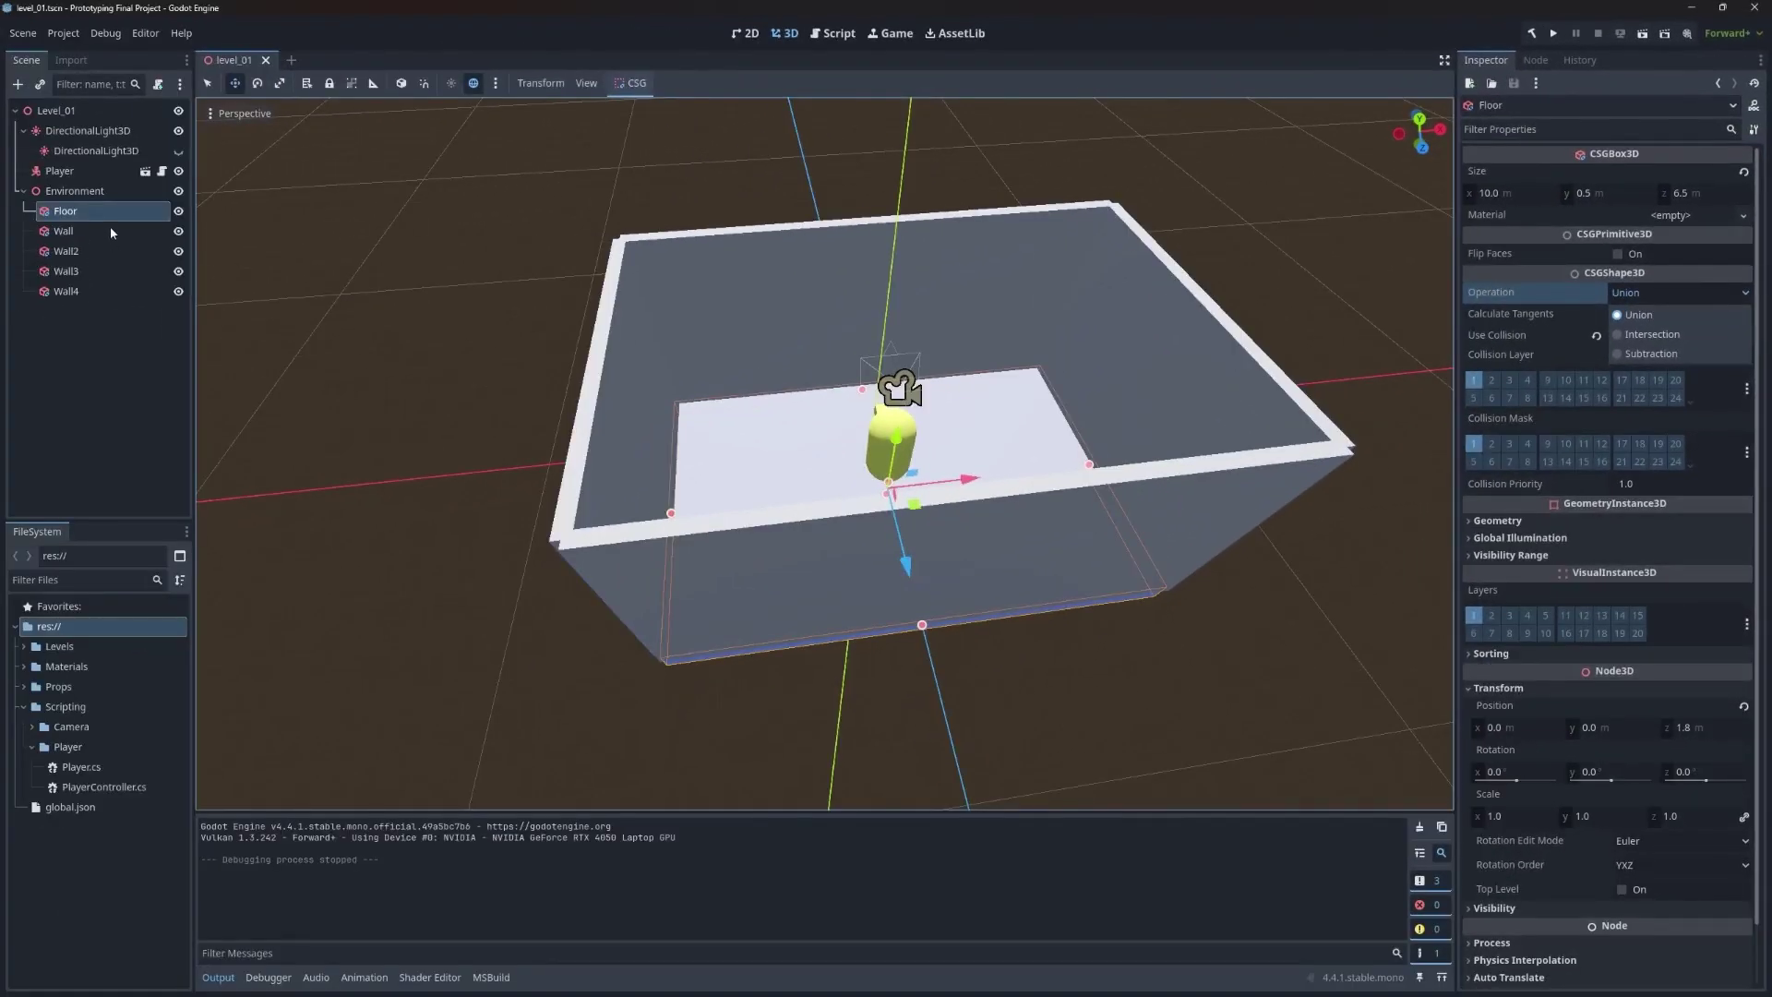
# Step: Add a CSGBox3D child to Wall and move it 1.5 m toward the player
pyautogui.click(109, 229)
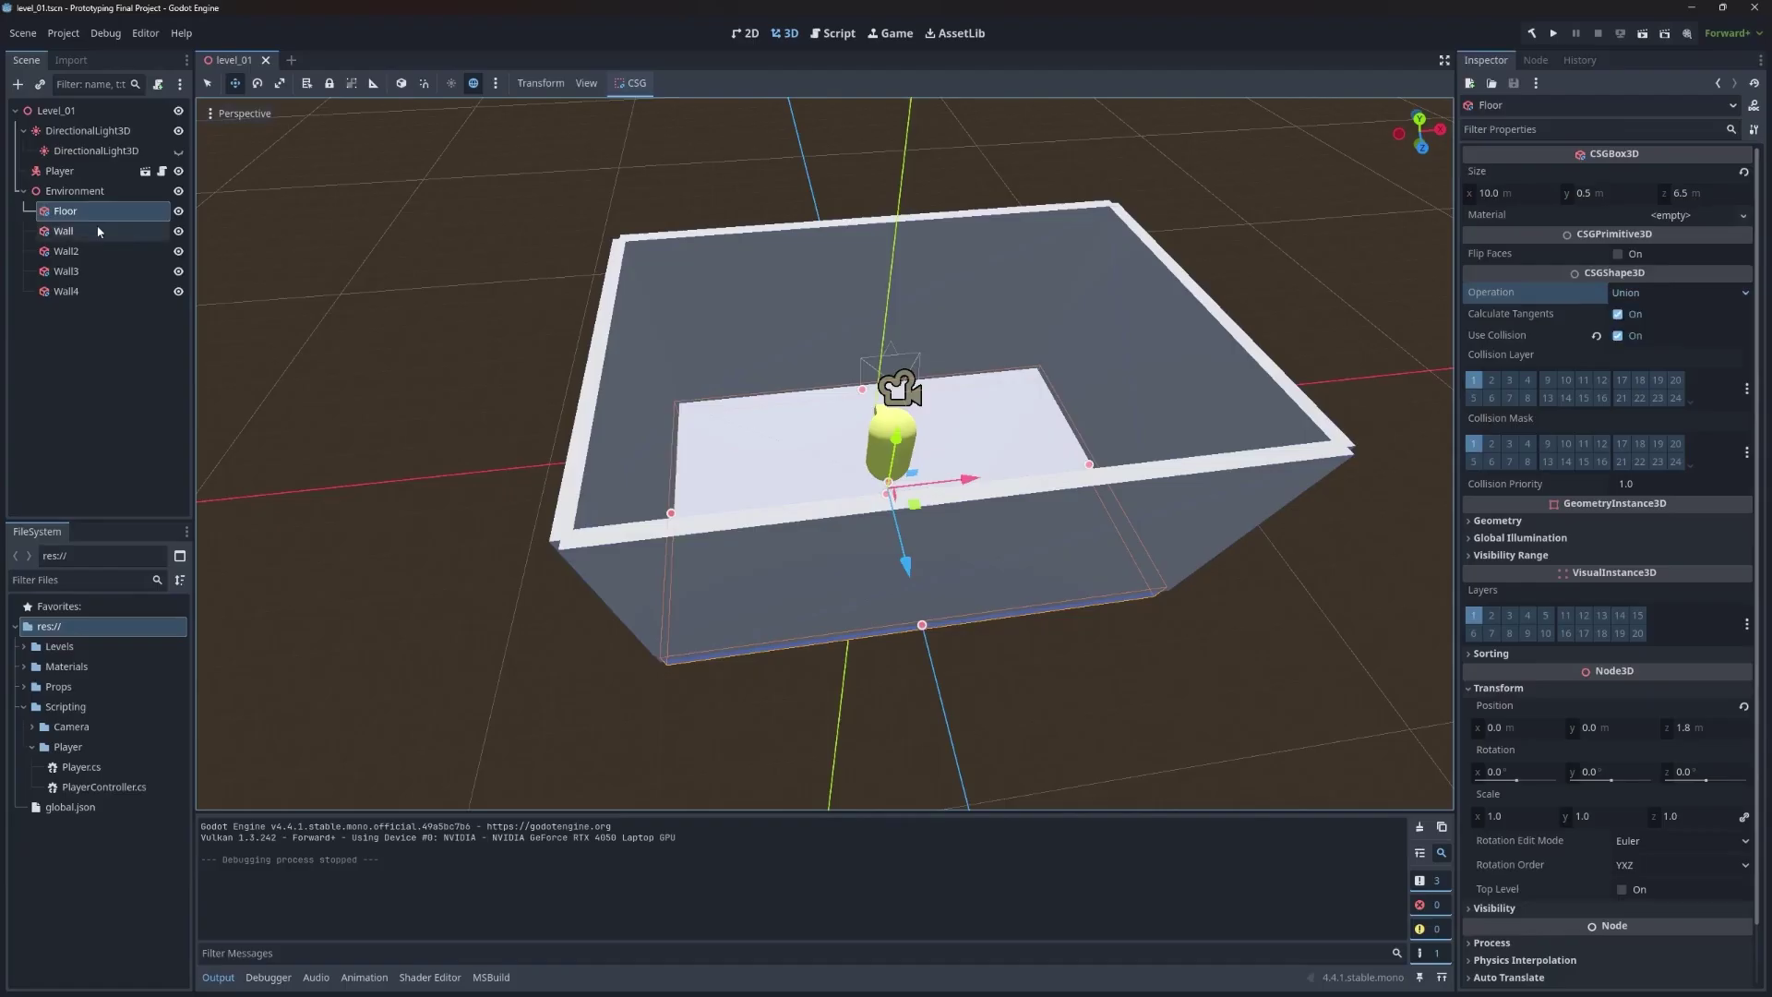
pyautogui.click(109, 231)
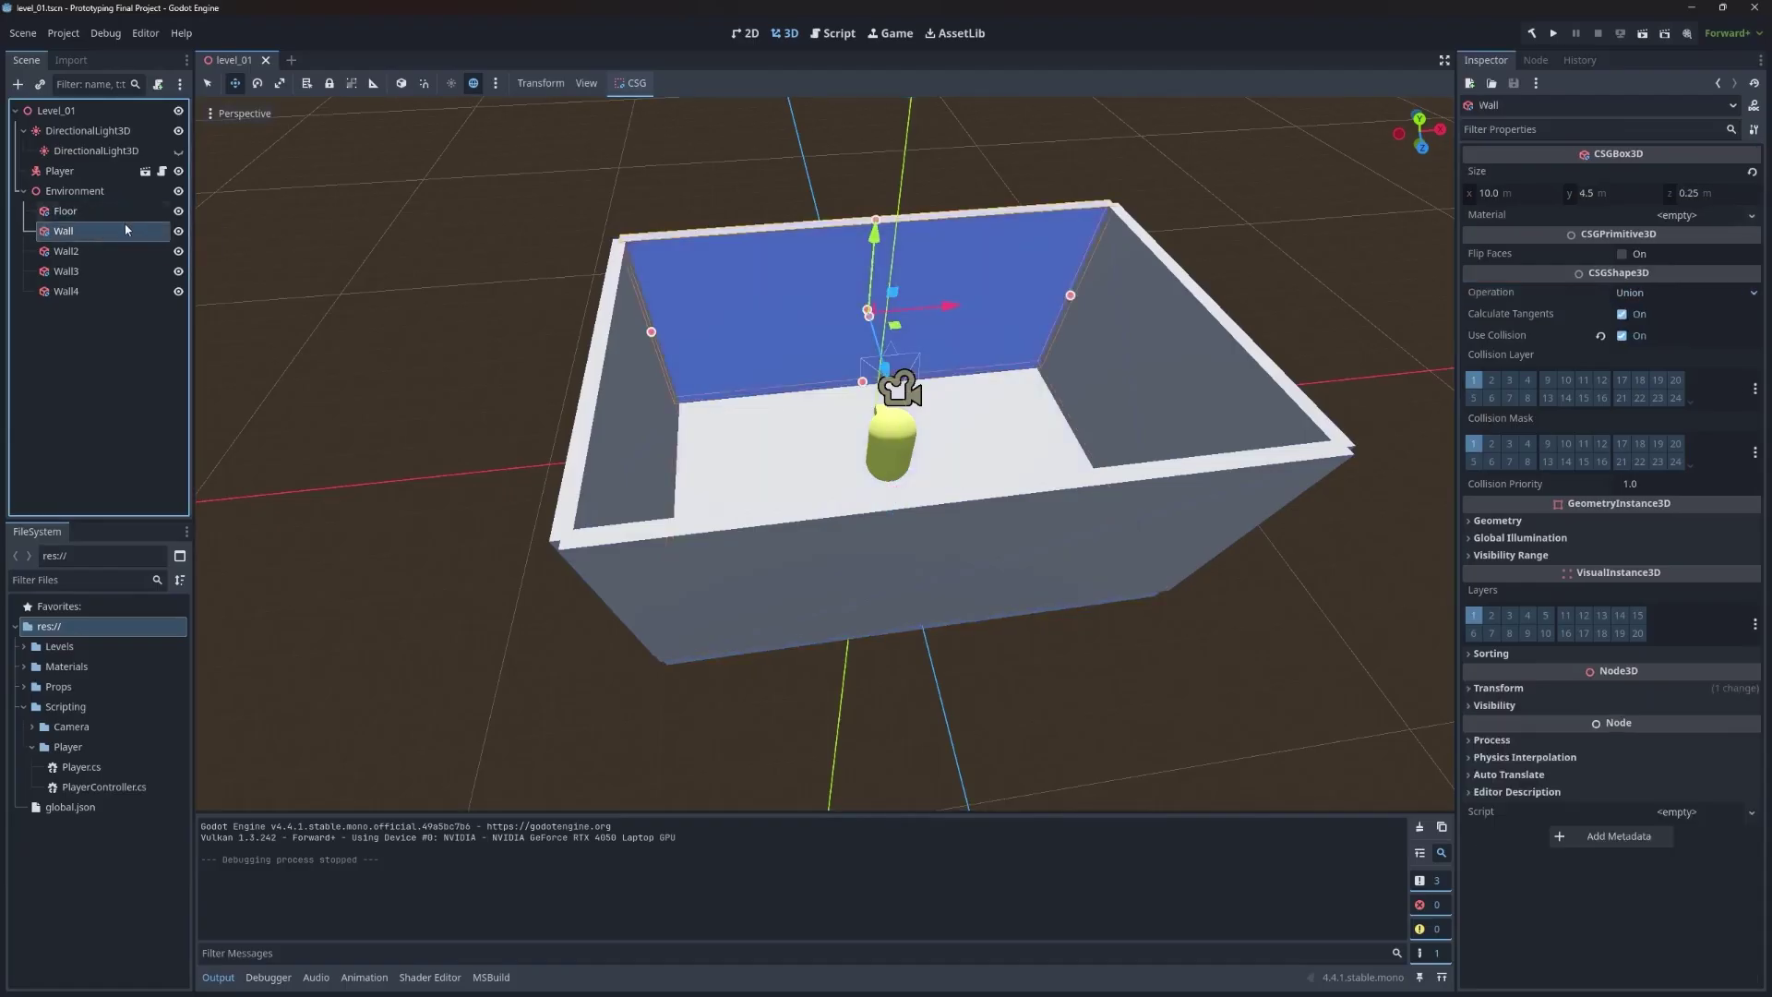
pyautogui.rightClick(127, 230)
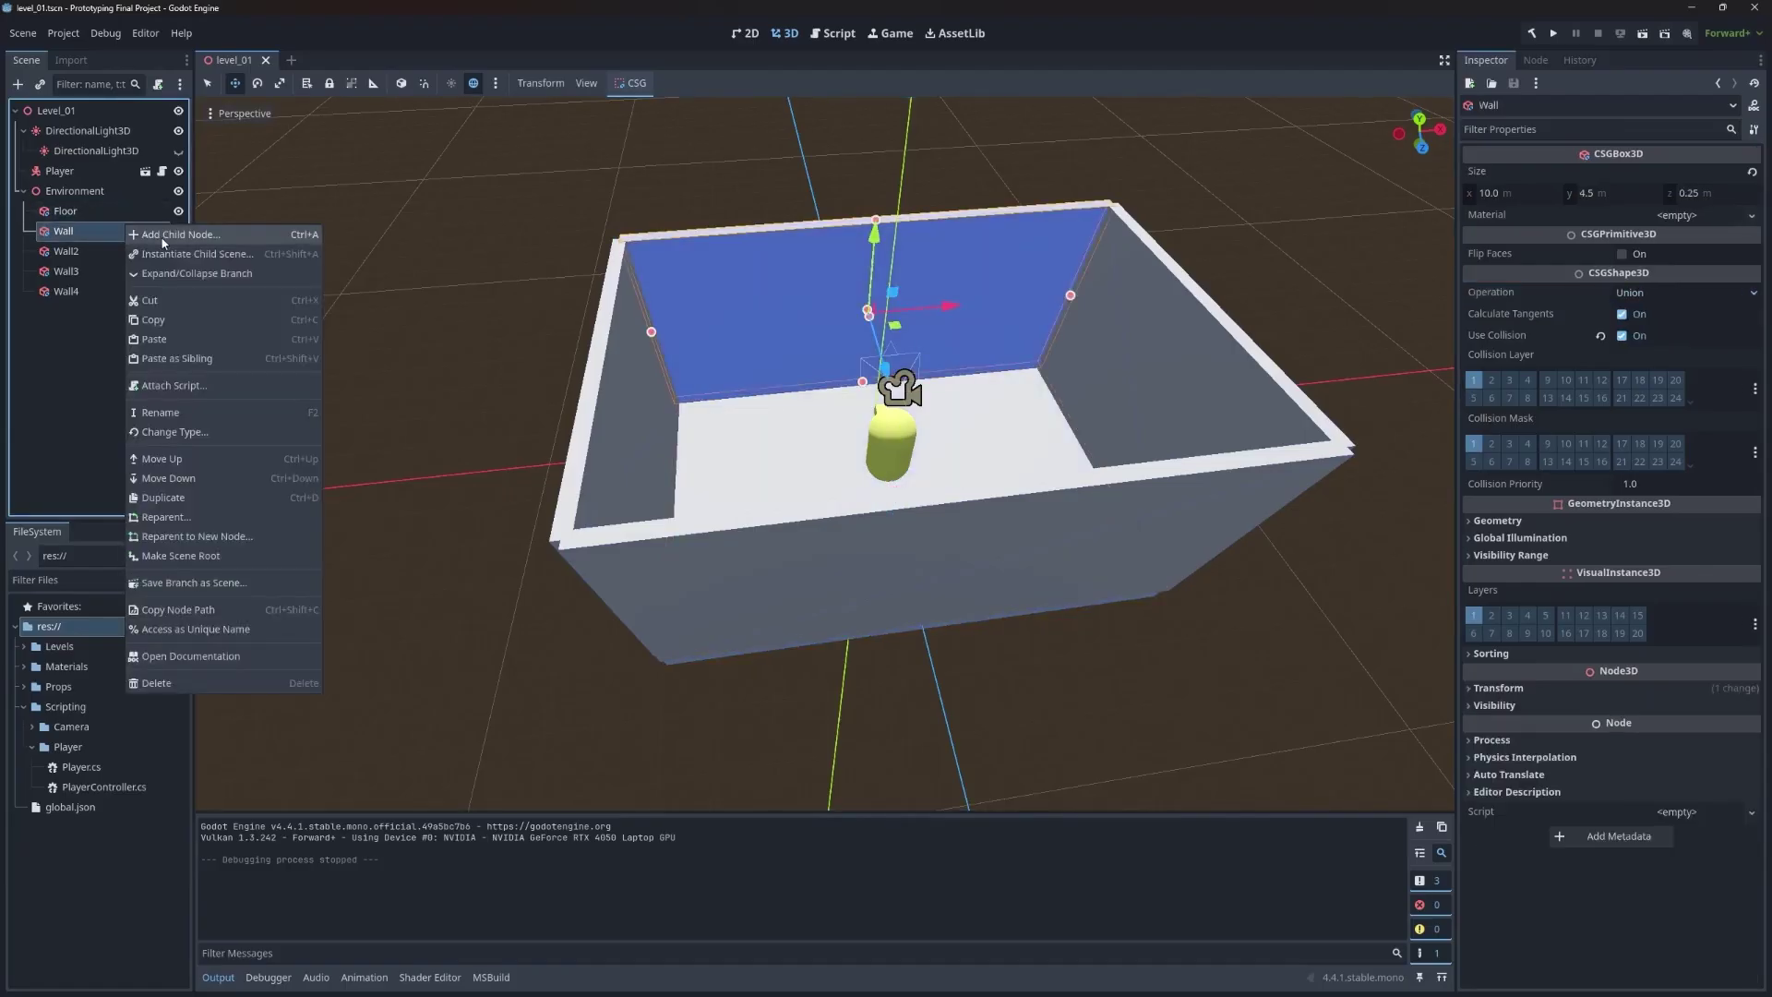
pyautogui.click(162, 235)
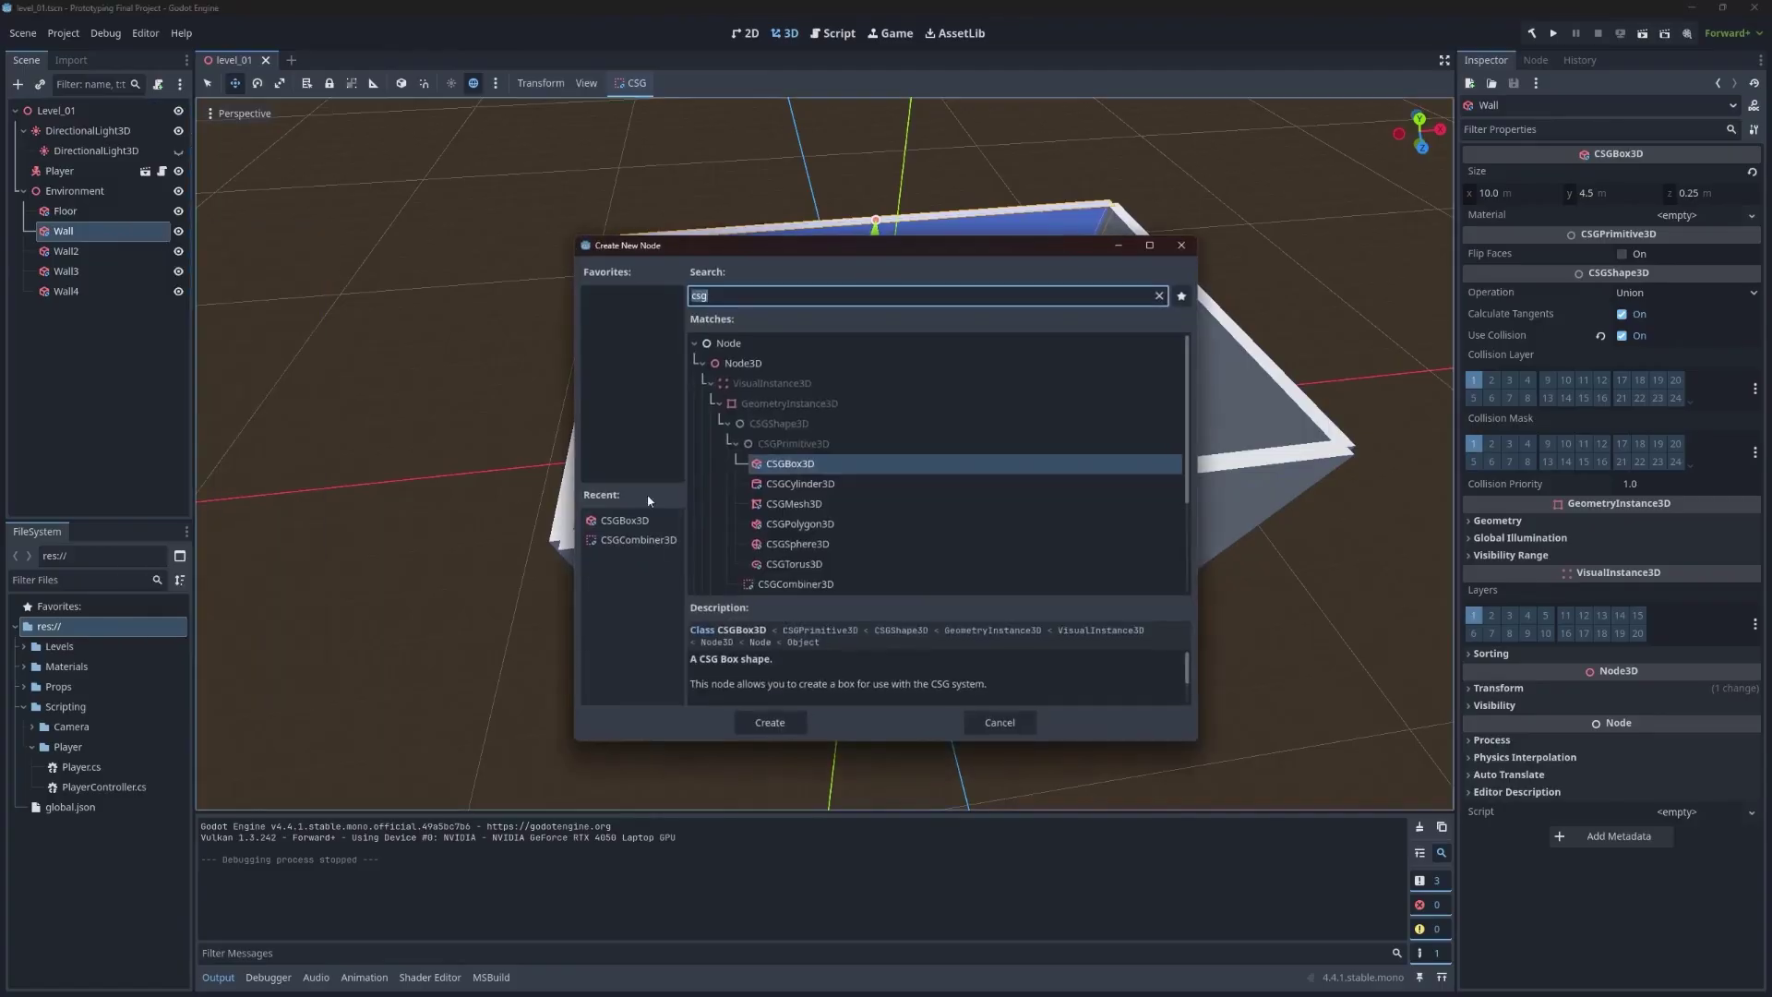
pyautogui.click(773, 720)
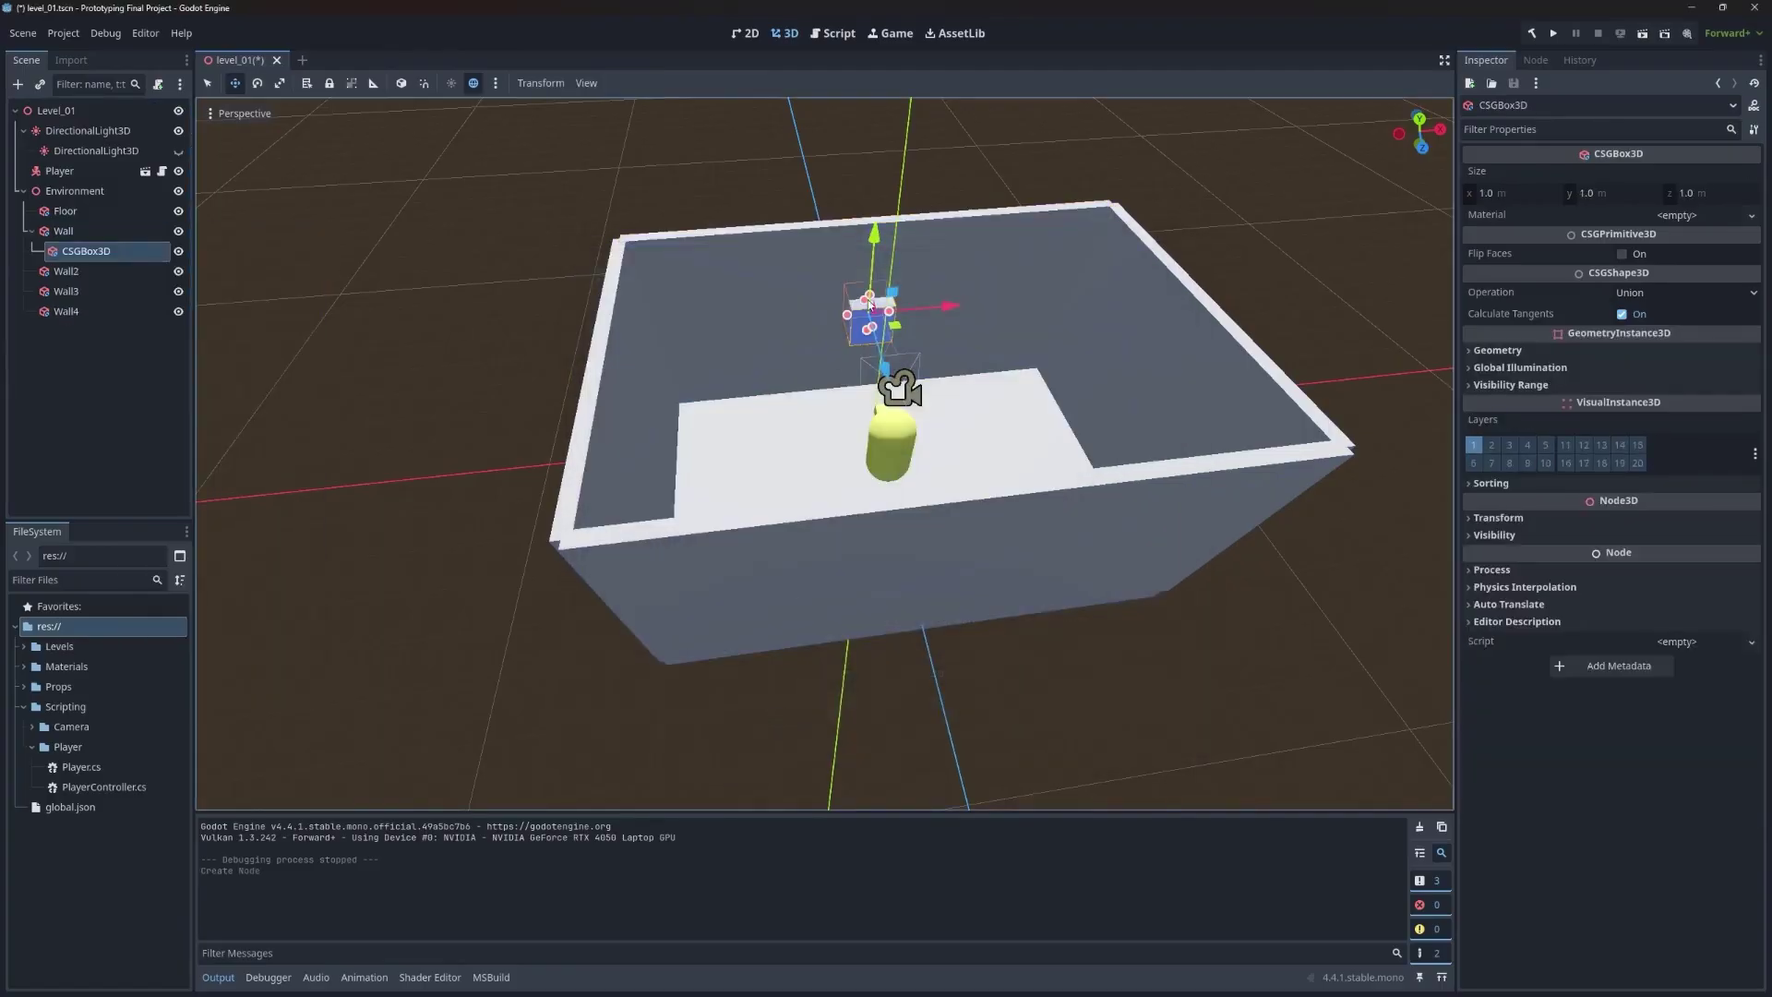
pyautogui.moveTo(870, 305); pyautogui.dragTo(871, 305, button='right')
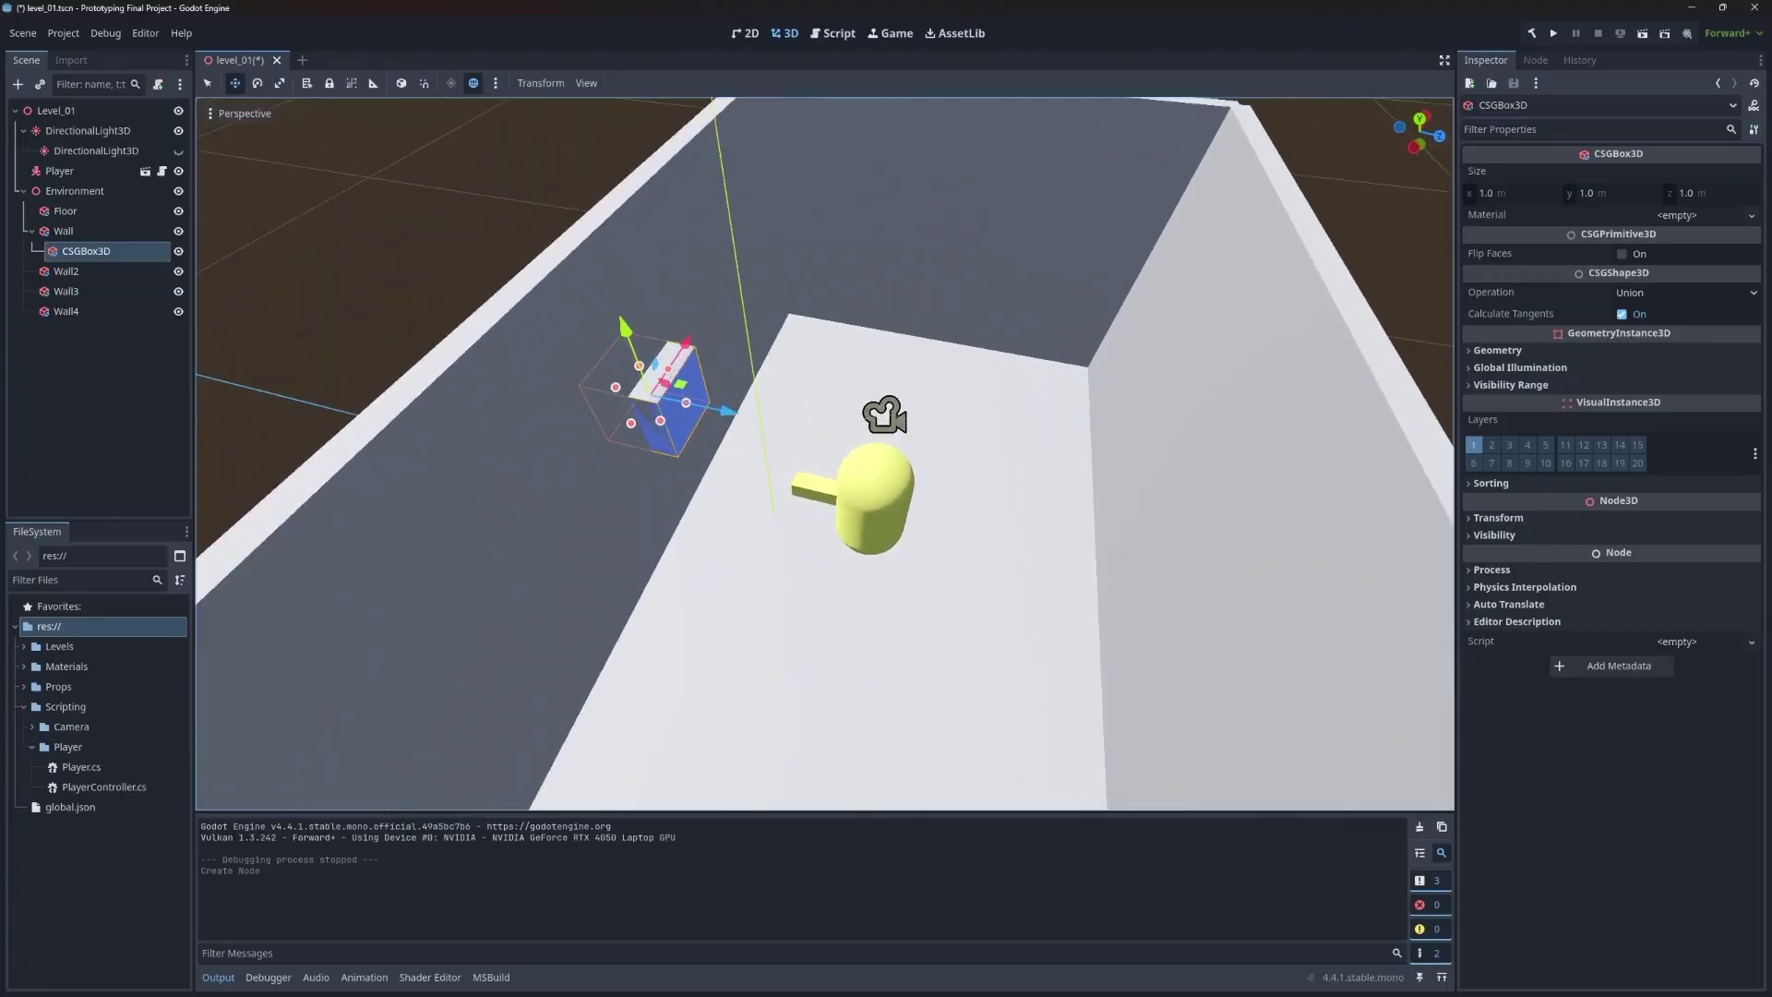
pyautogui.moveTo(731, 412); pyautogui.dragTo(859, 451)
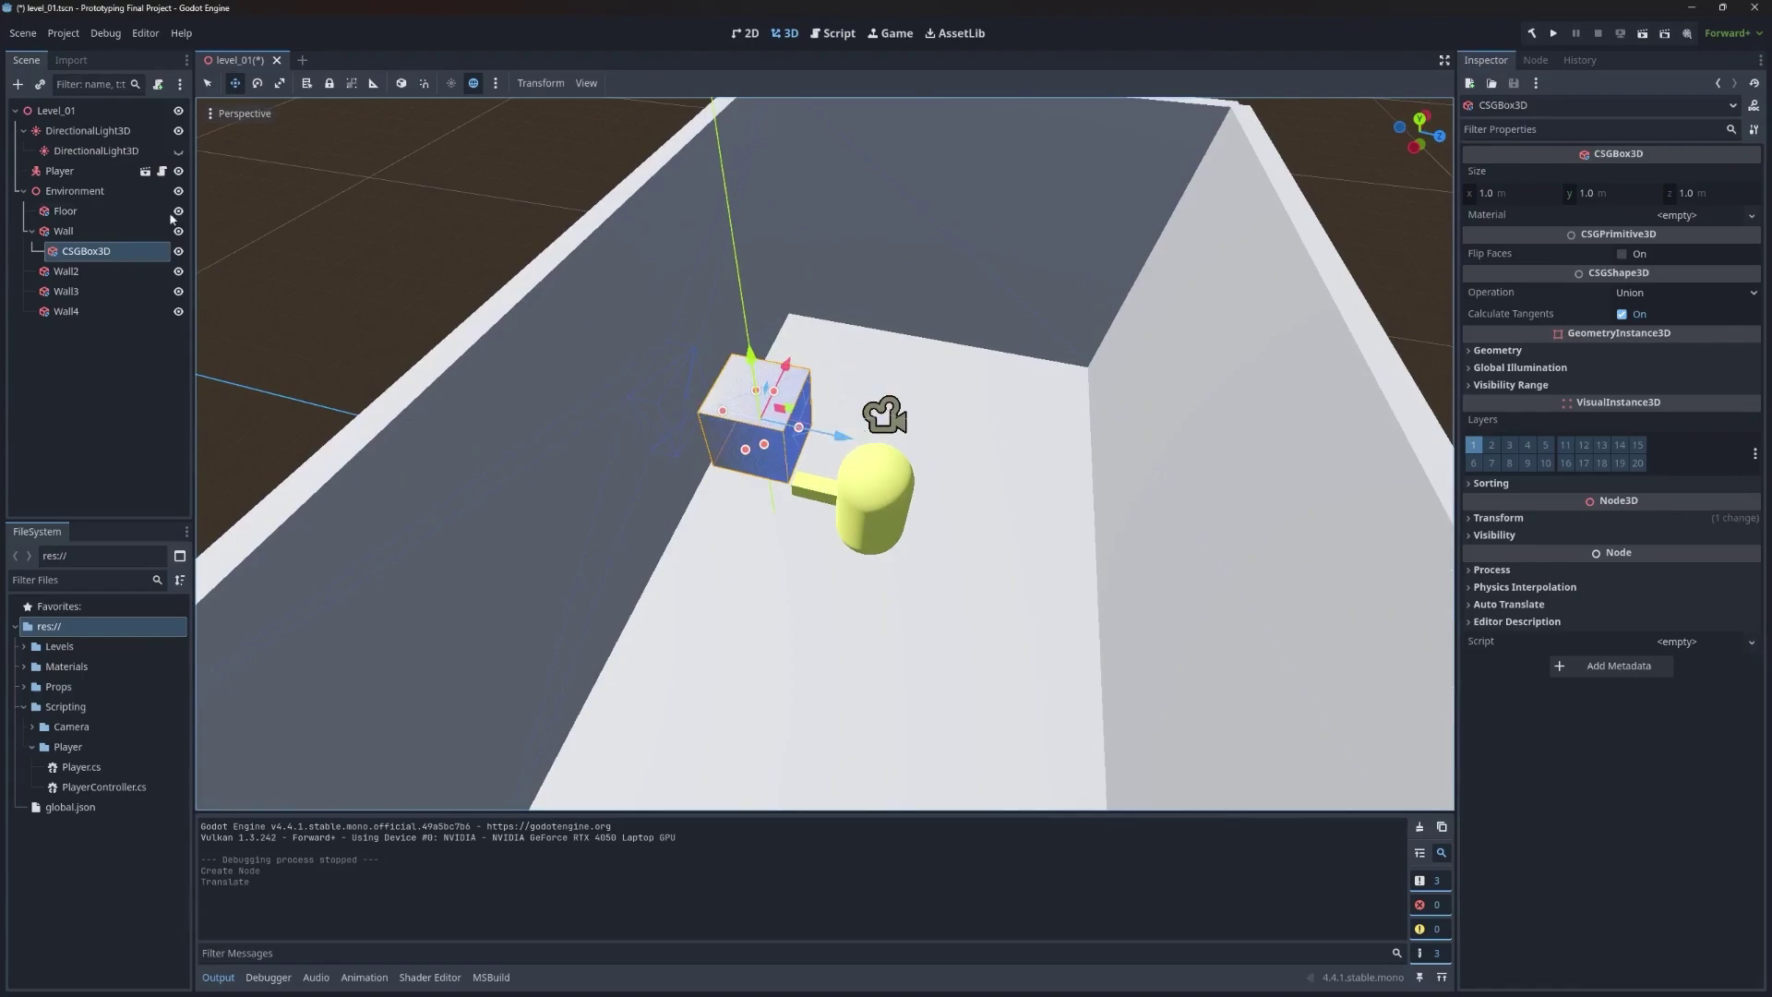
# Step: Rename the new box node DoorHole, correcting a mistyped first attempt
pyautogui.doubleClick(81, 251)
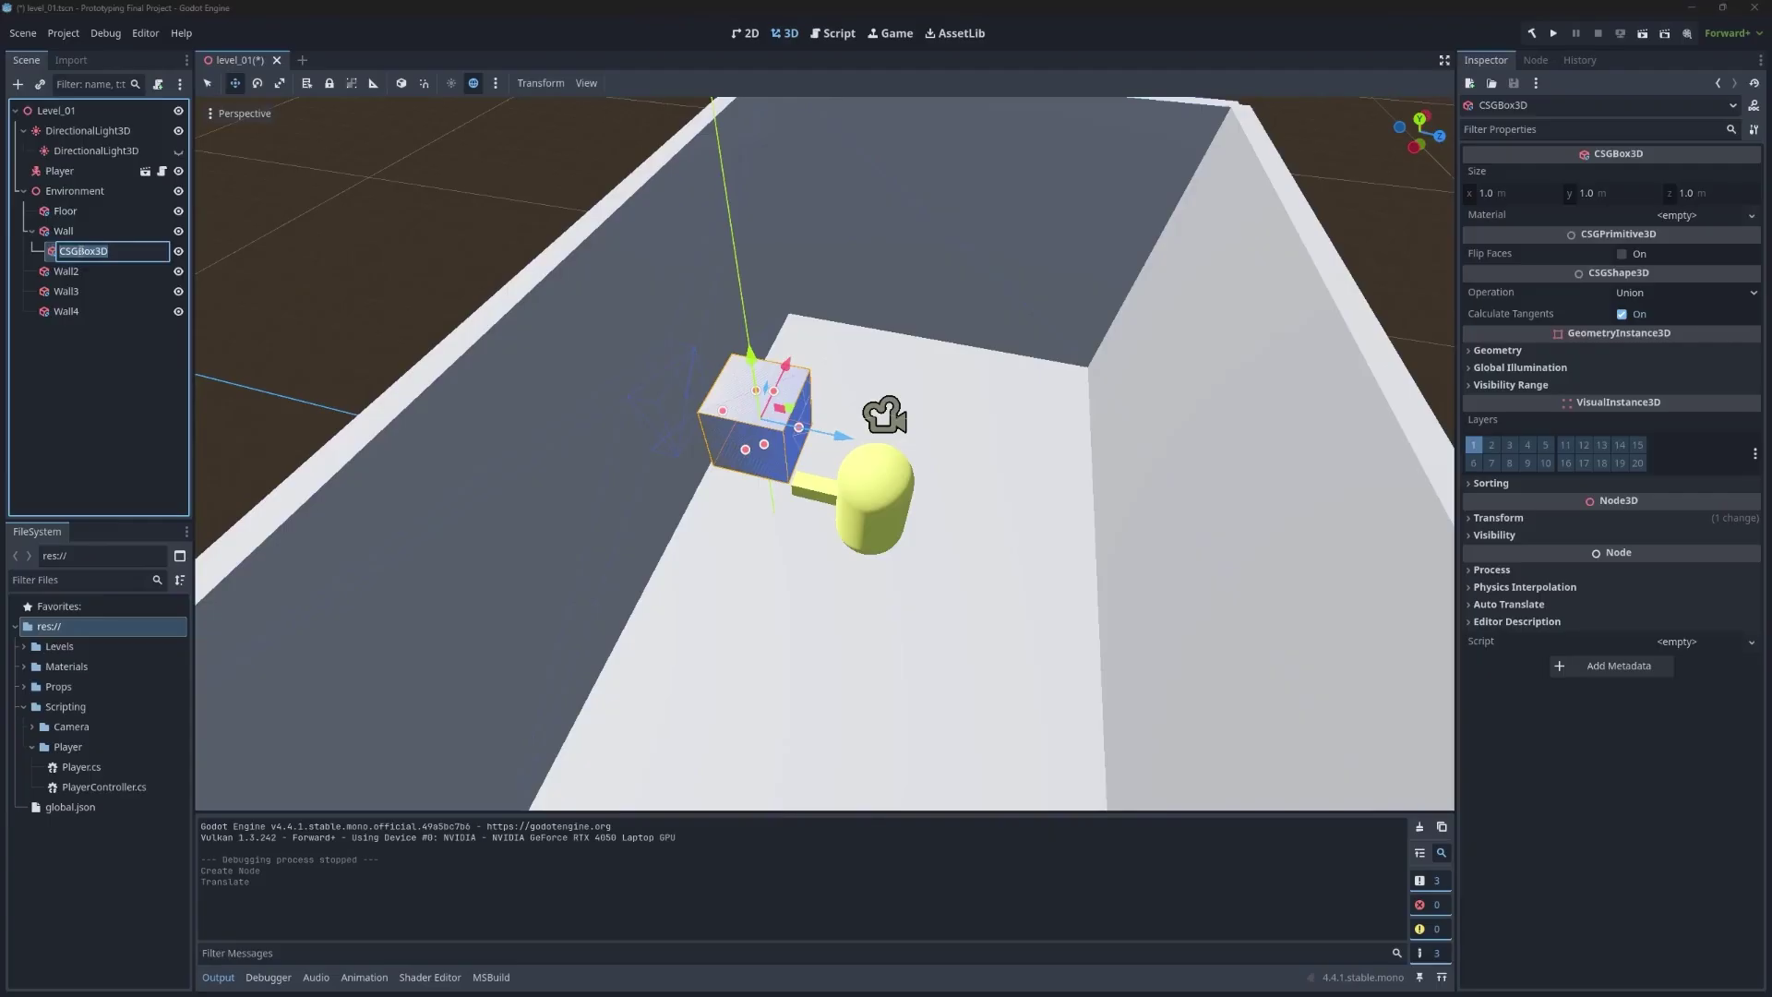
pyautogui.write('dOor')
pyautogui.press('BackSpace')
pyautogui.press('BackSpace')
pyautogui.press('BackSpace')
pyautogui.press('BackSpace')
pyautogui.write('DoorHole')
pyautogui.press('Return')
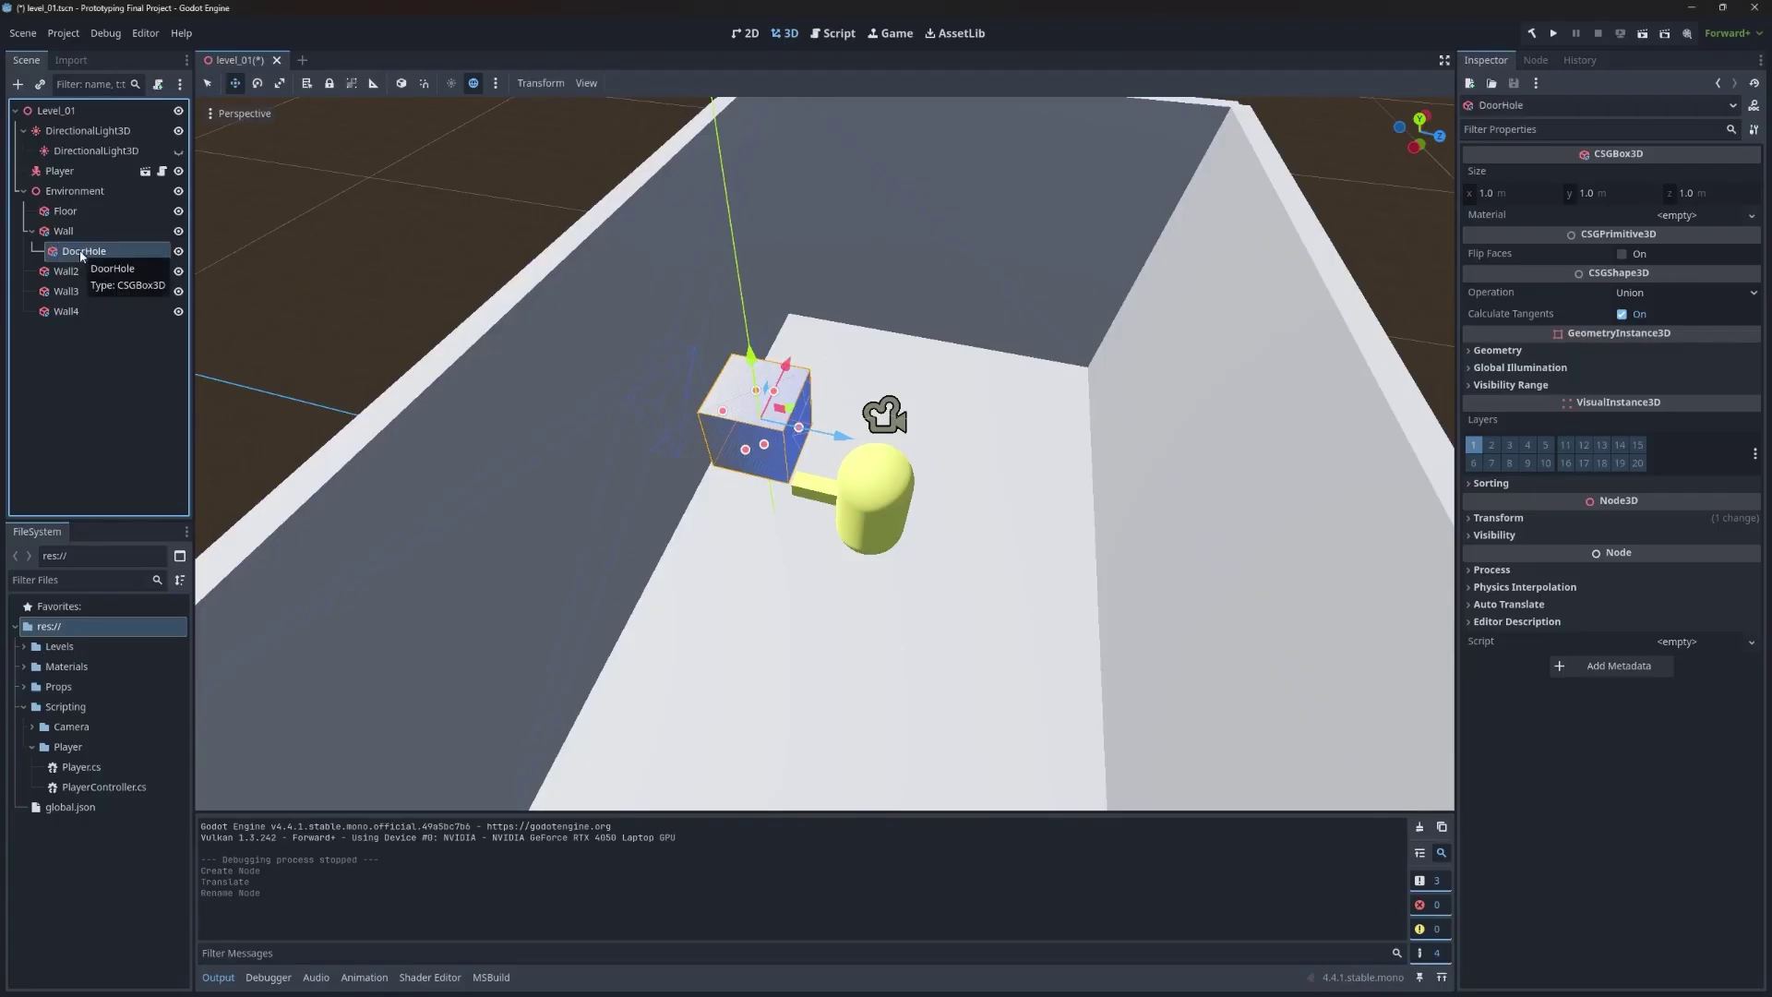
# Step: Set DoorHole's CSG operation to Subtraction and deselect to check the wall
pyautogui.click(1644, 295)
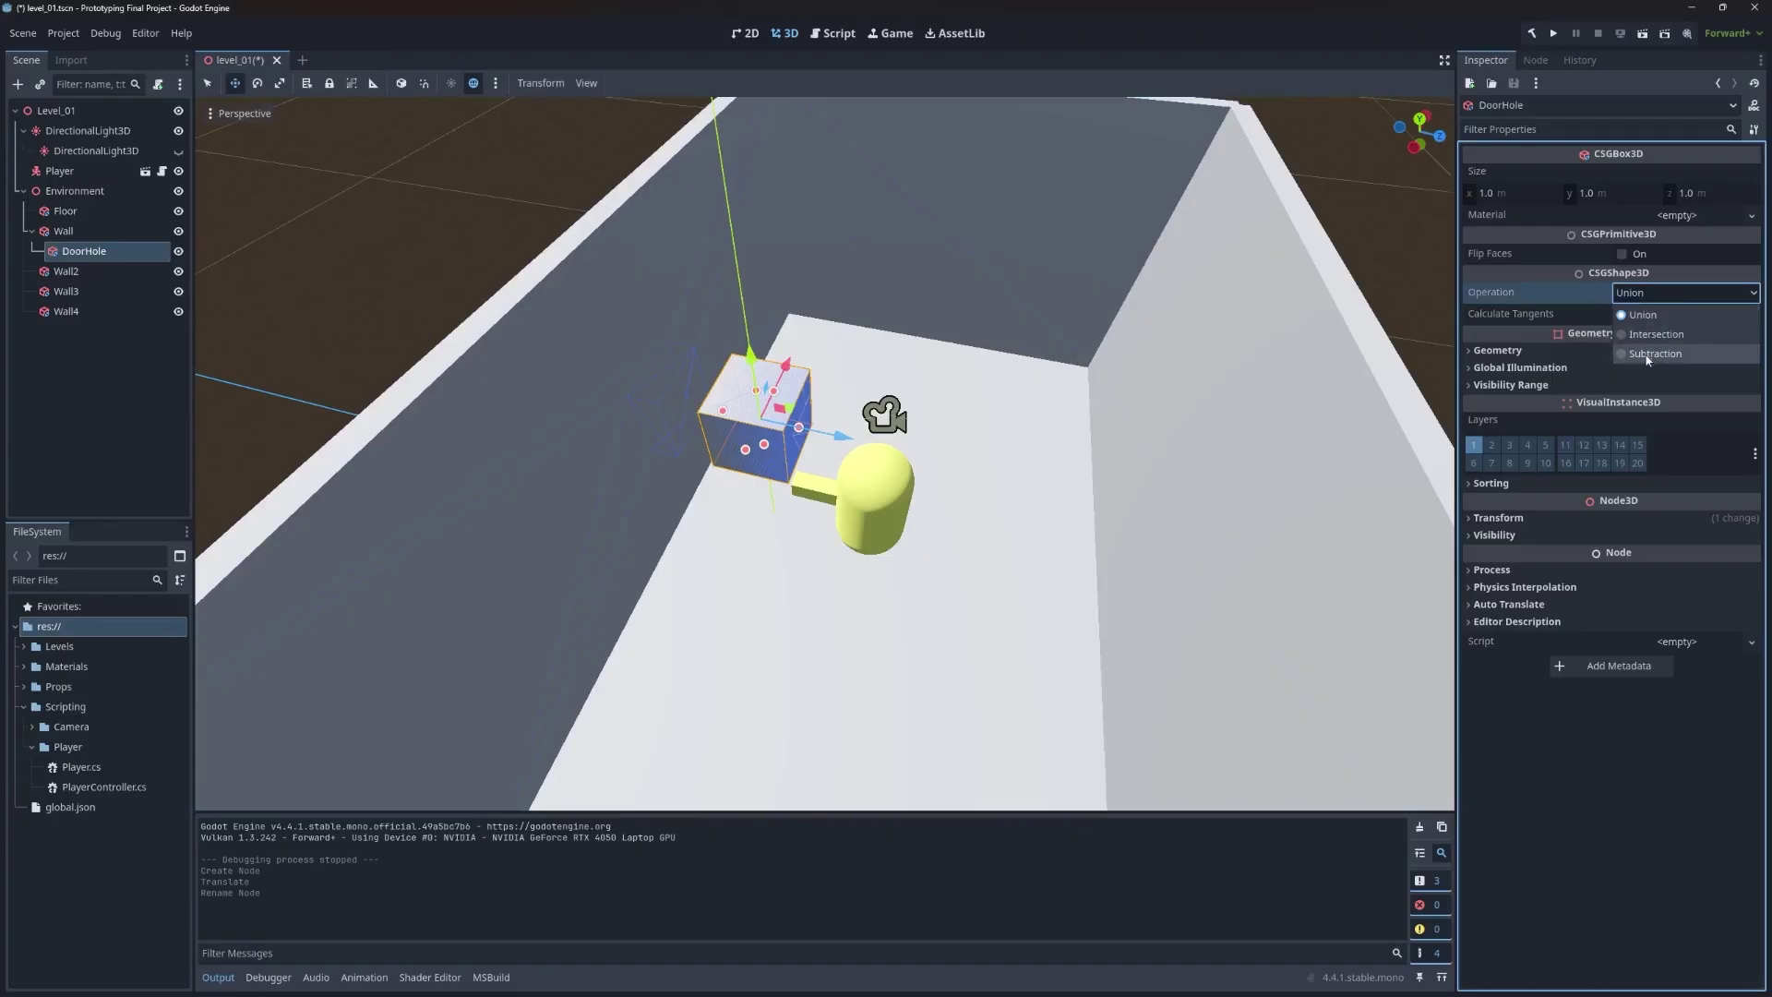
pyautogui.click(1646, 355)
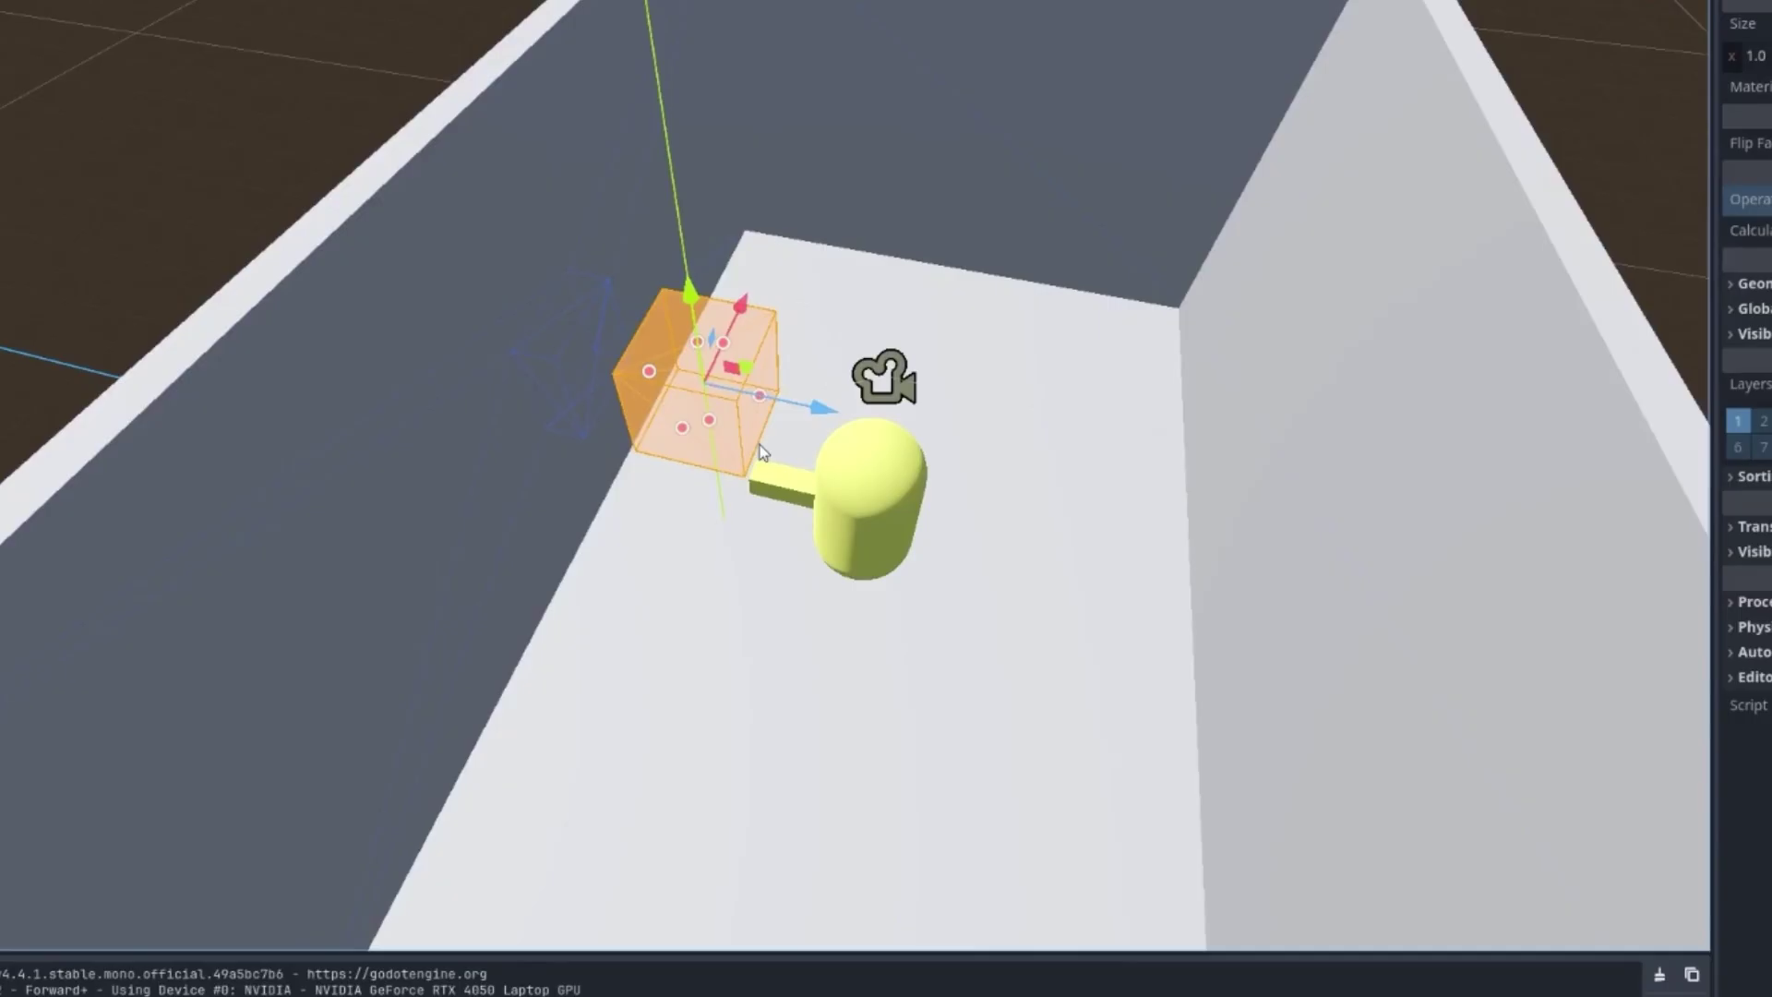
pyautogui.click(74, 202)
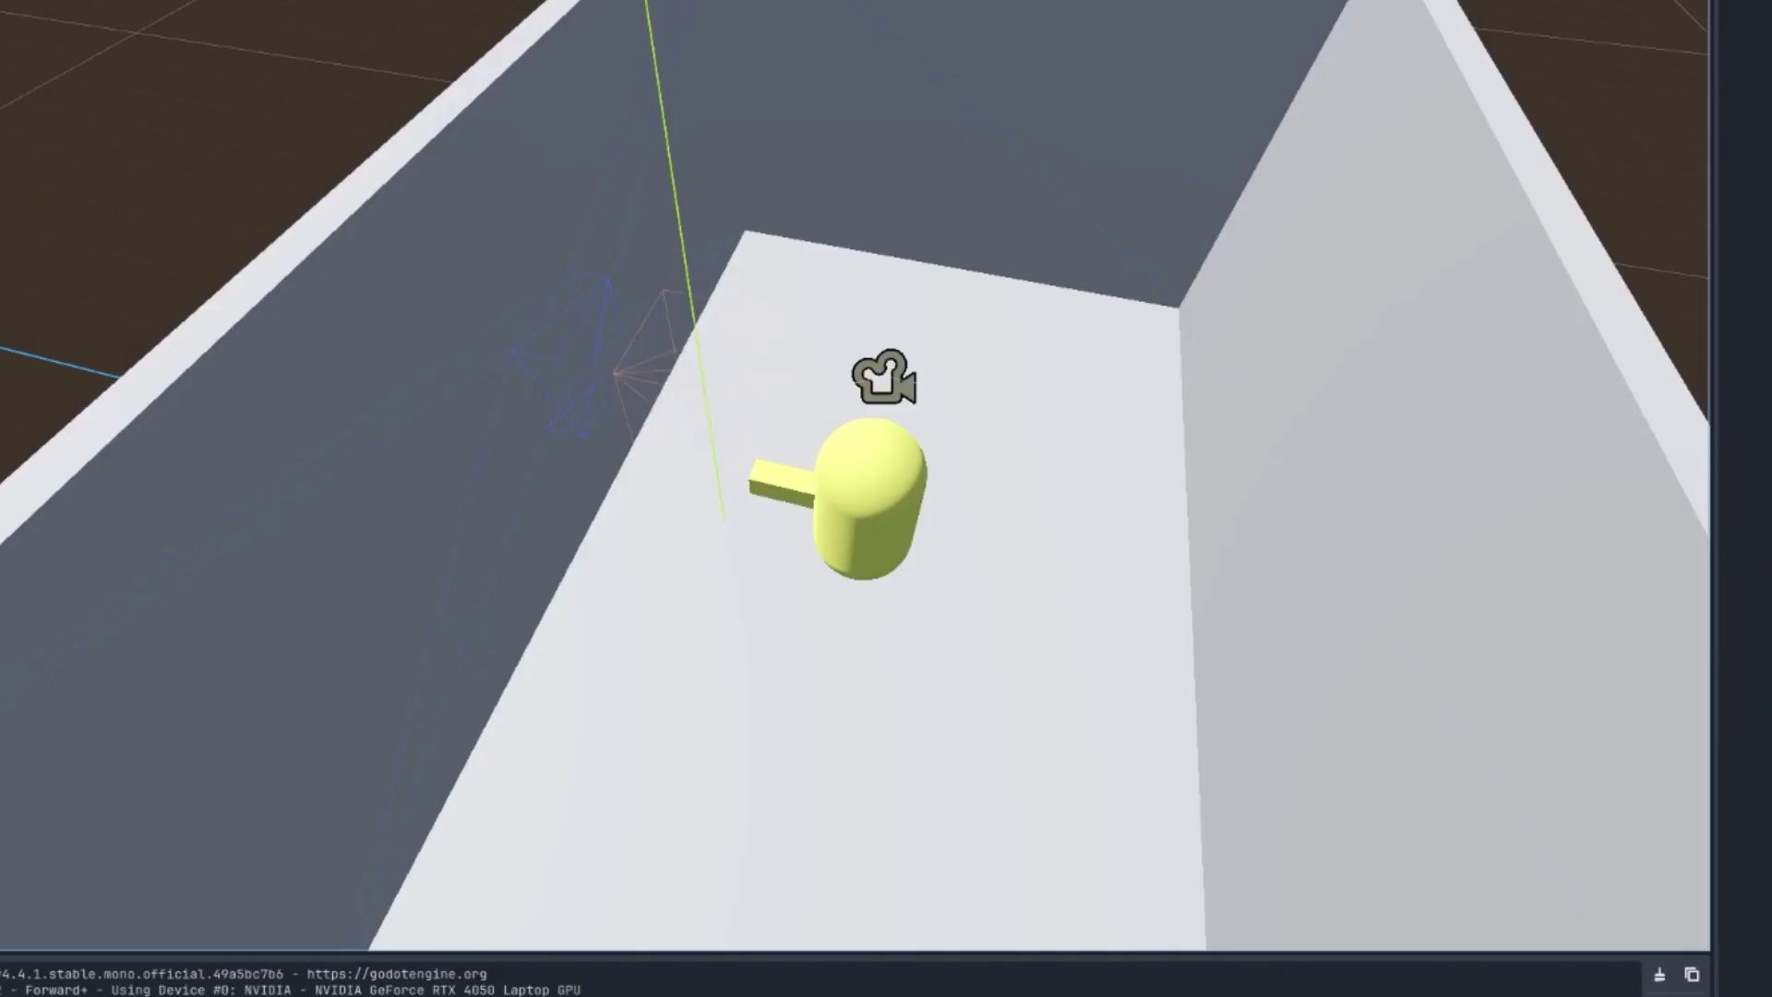
# Step: Move DoorHole along the X axis into the wall so it carves an opening
pyautogui.click(697, 383)
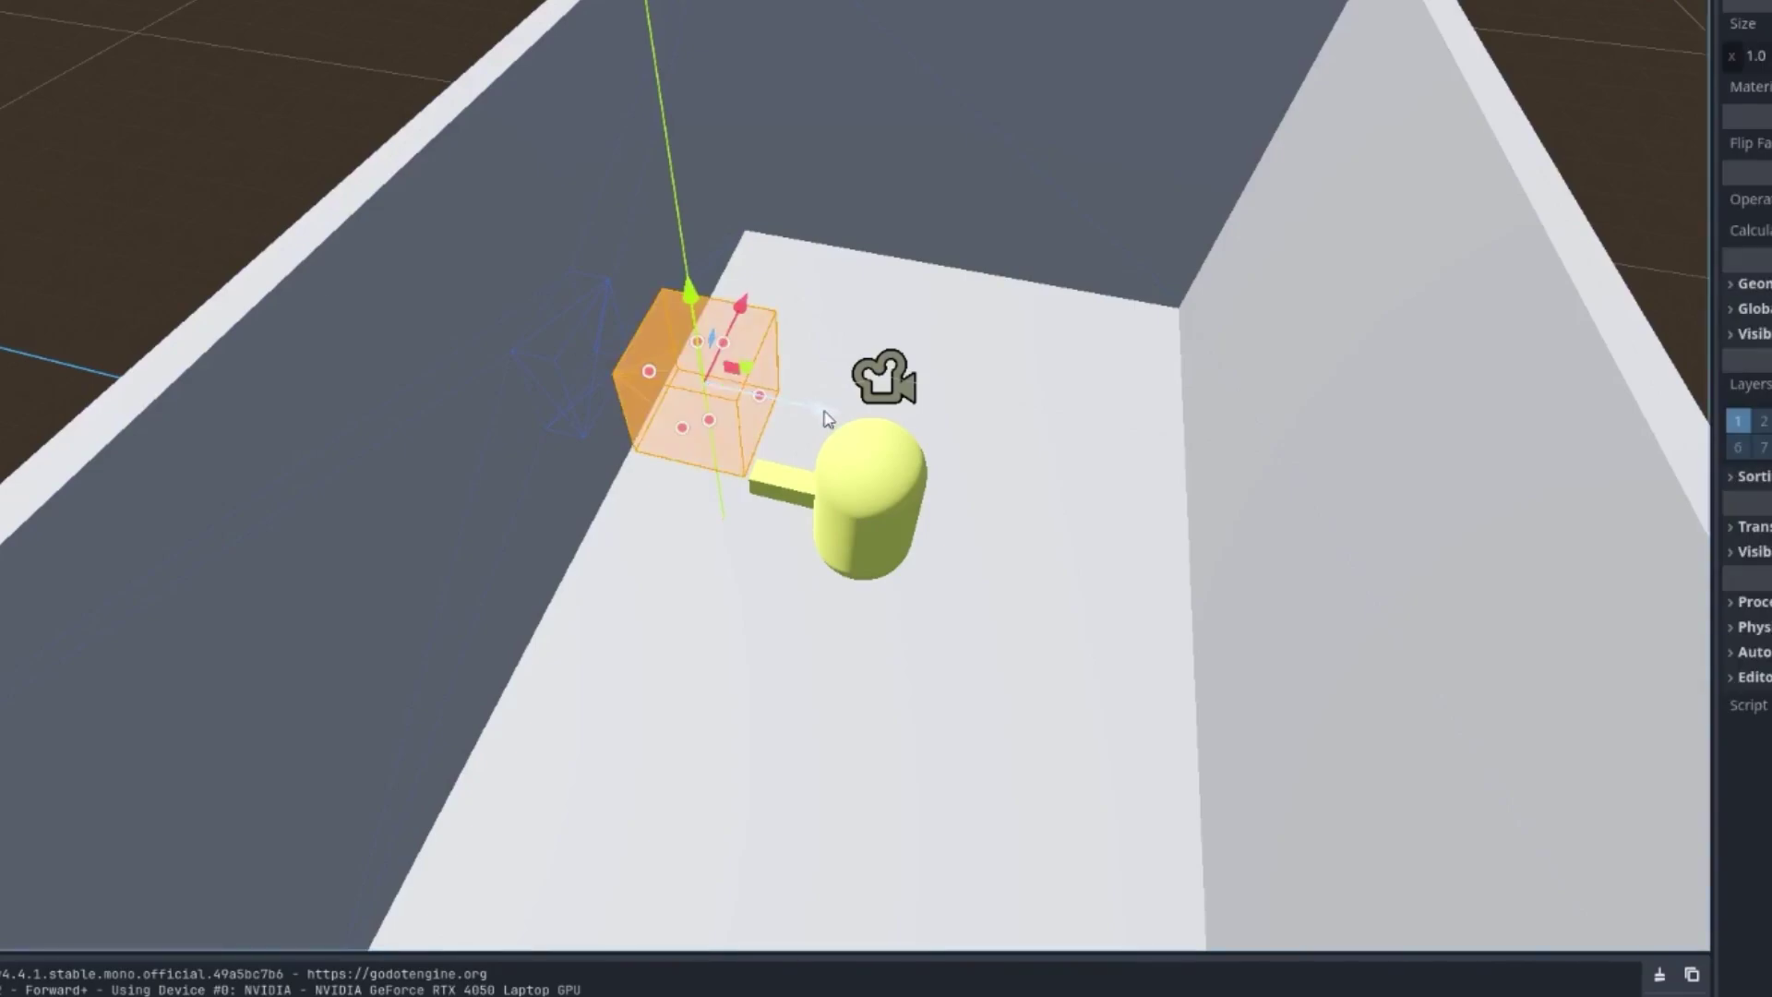
pyautogui.press('x')
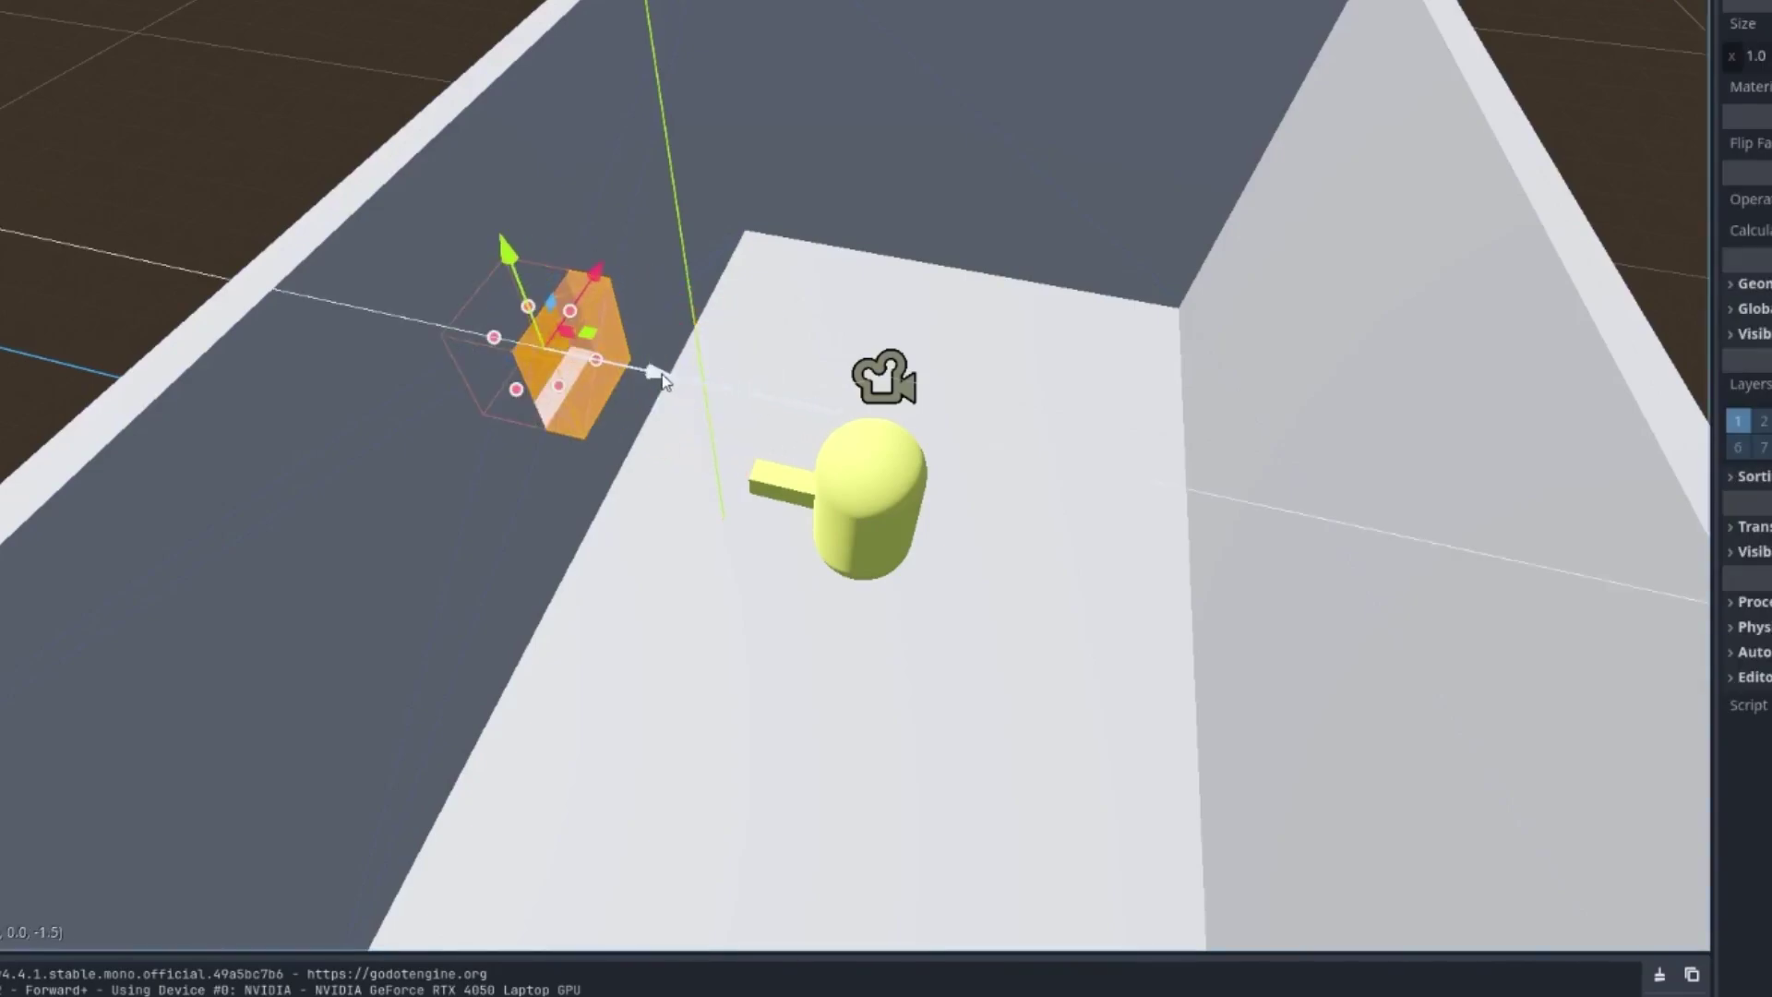
pyautogui.click(661, 381)
pyautogui.click(615, 338)
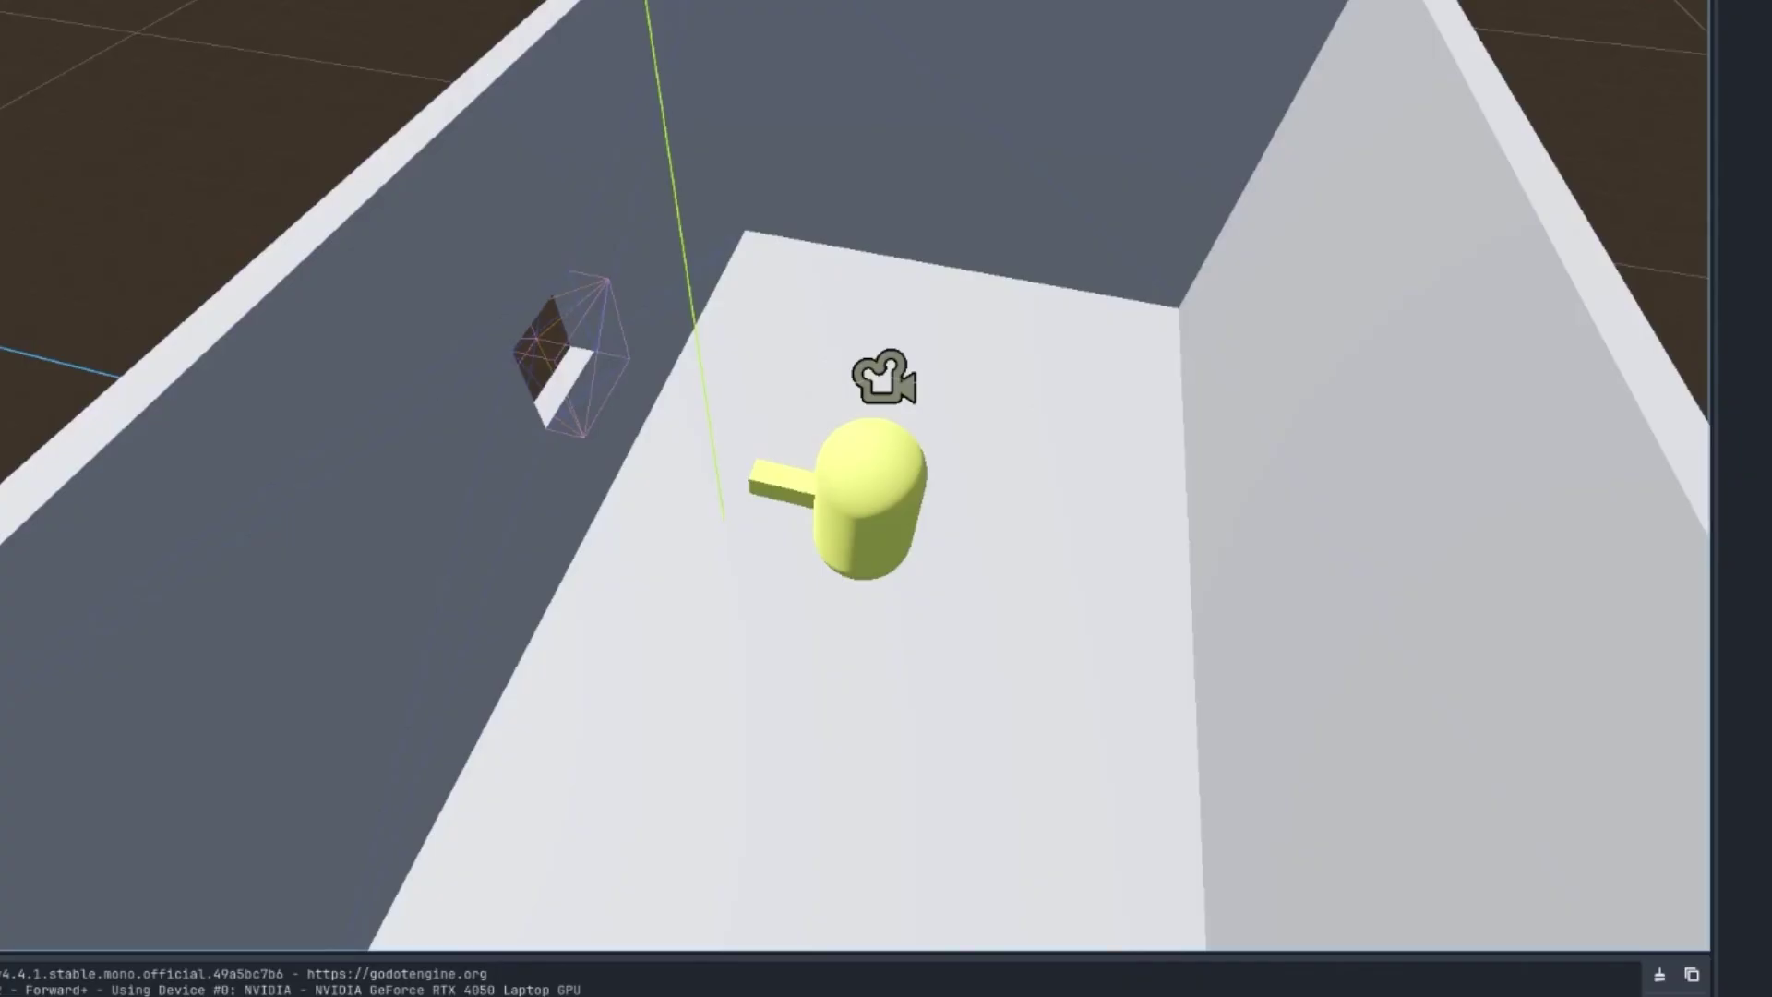
pyautogui.click(549, 397)
pyautogui.press('g')
pyautogui.press('x')
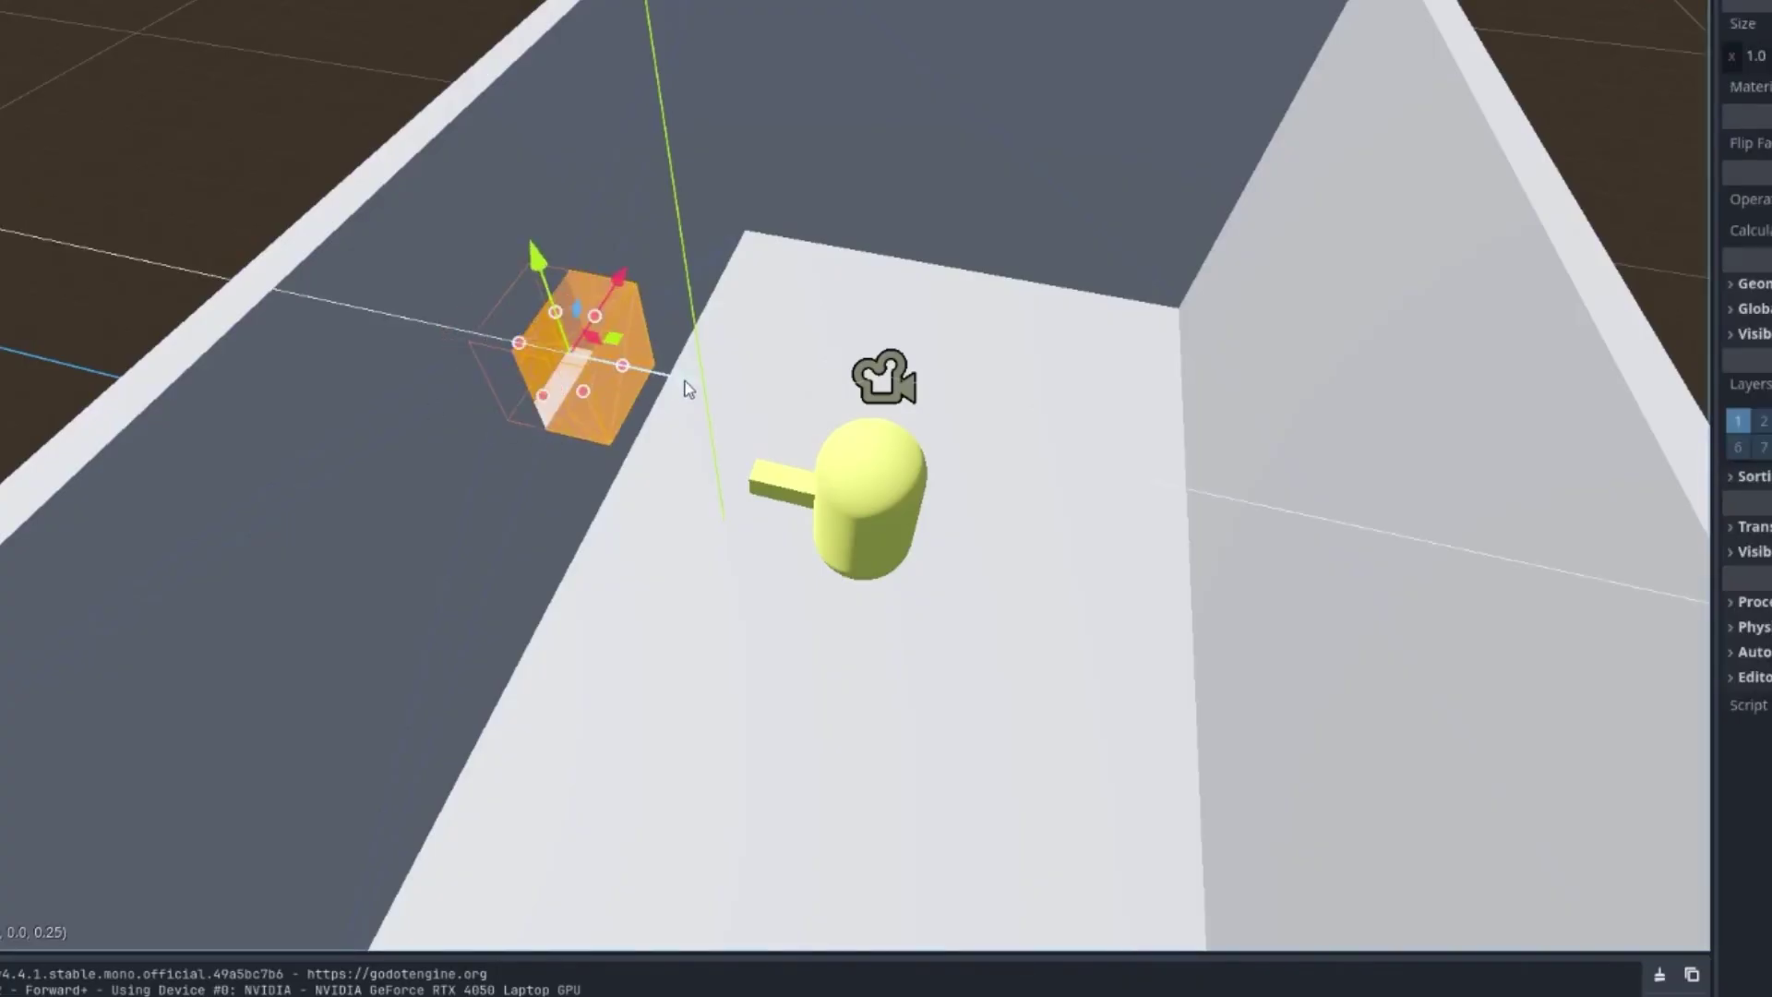
pyautogui.click(717, 392)
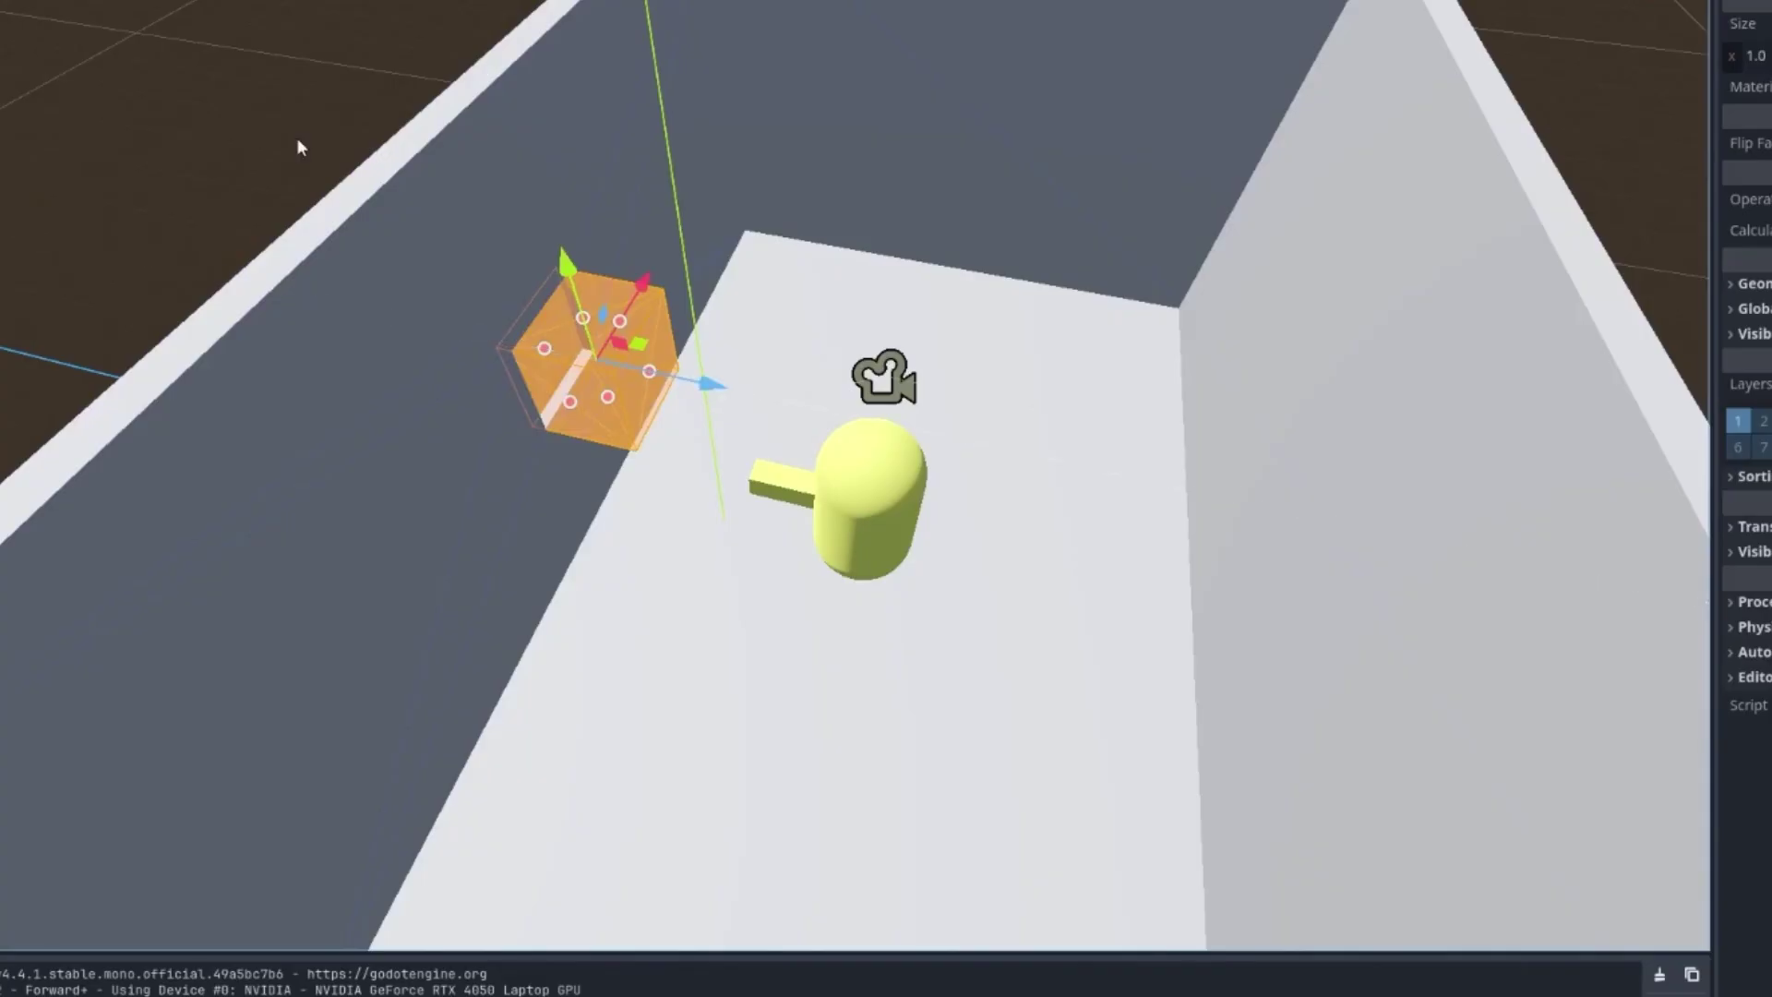
pyautogui.press('Delete')
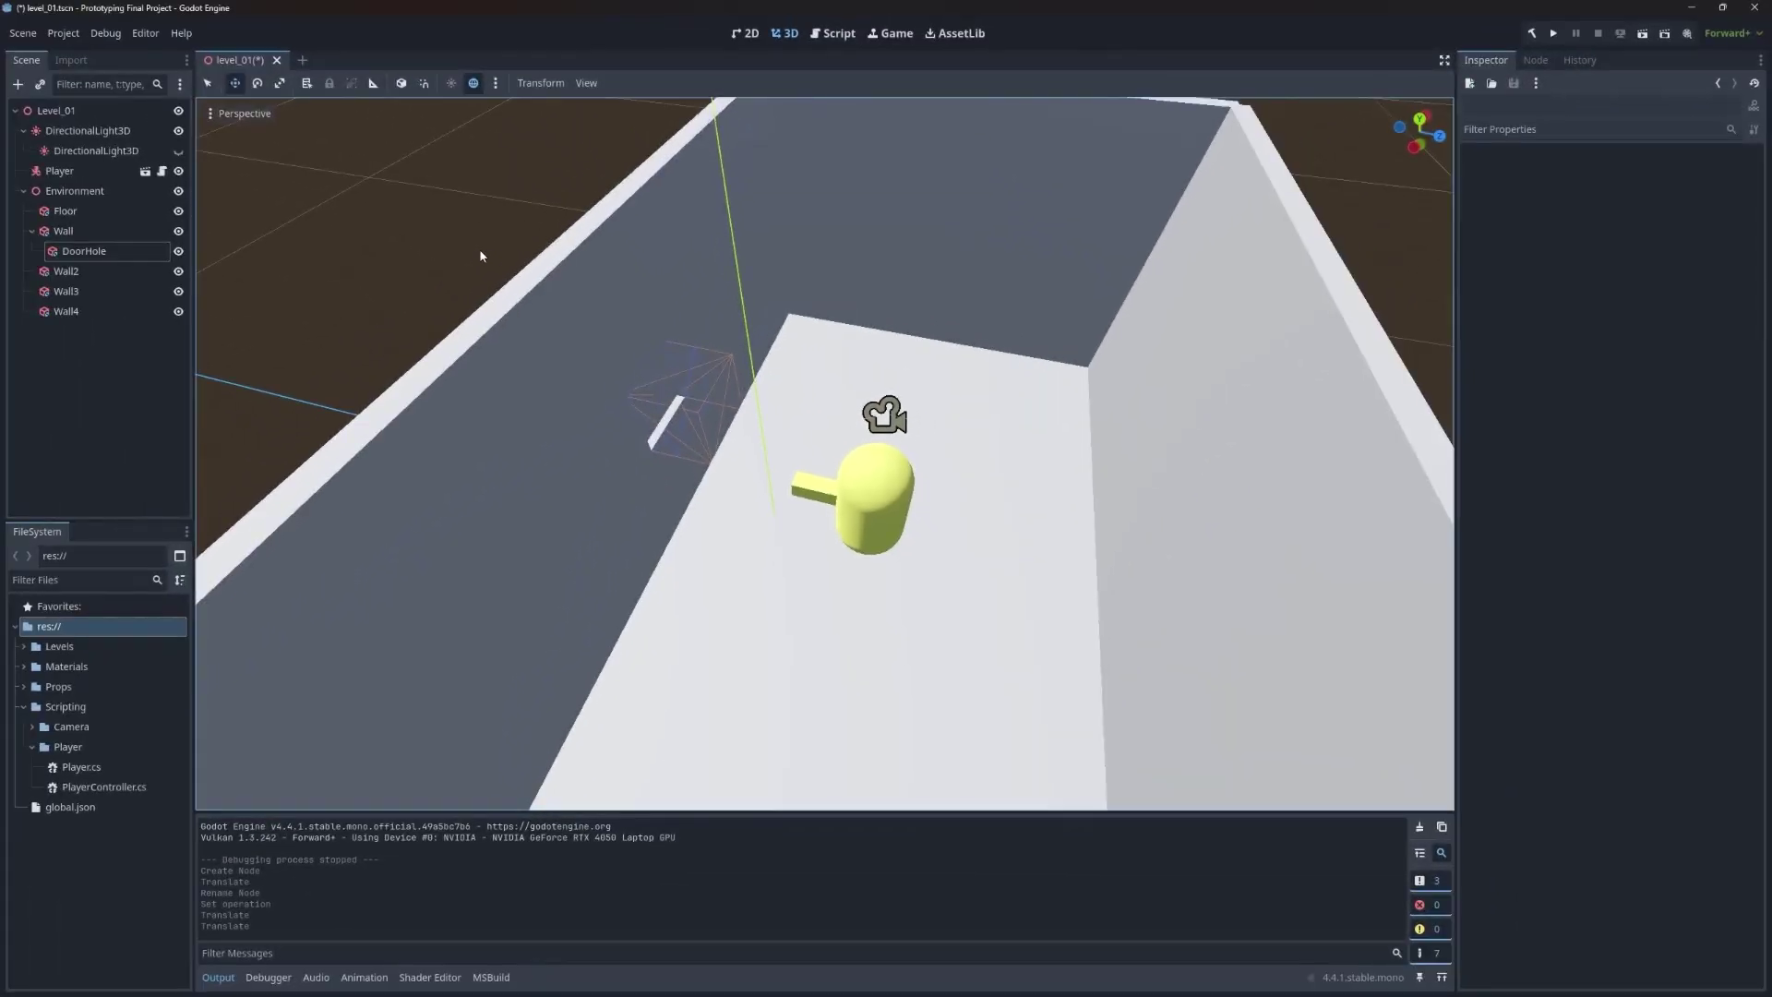
# Step: Resize DoorHole to 3 × 3.5 × 1 m, undoing a mistaken depth of 5
pyautogui.click(134, 252)
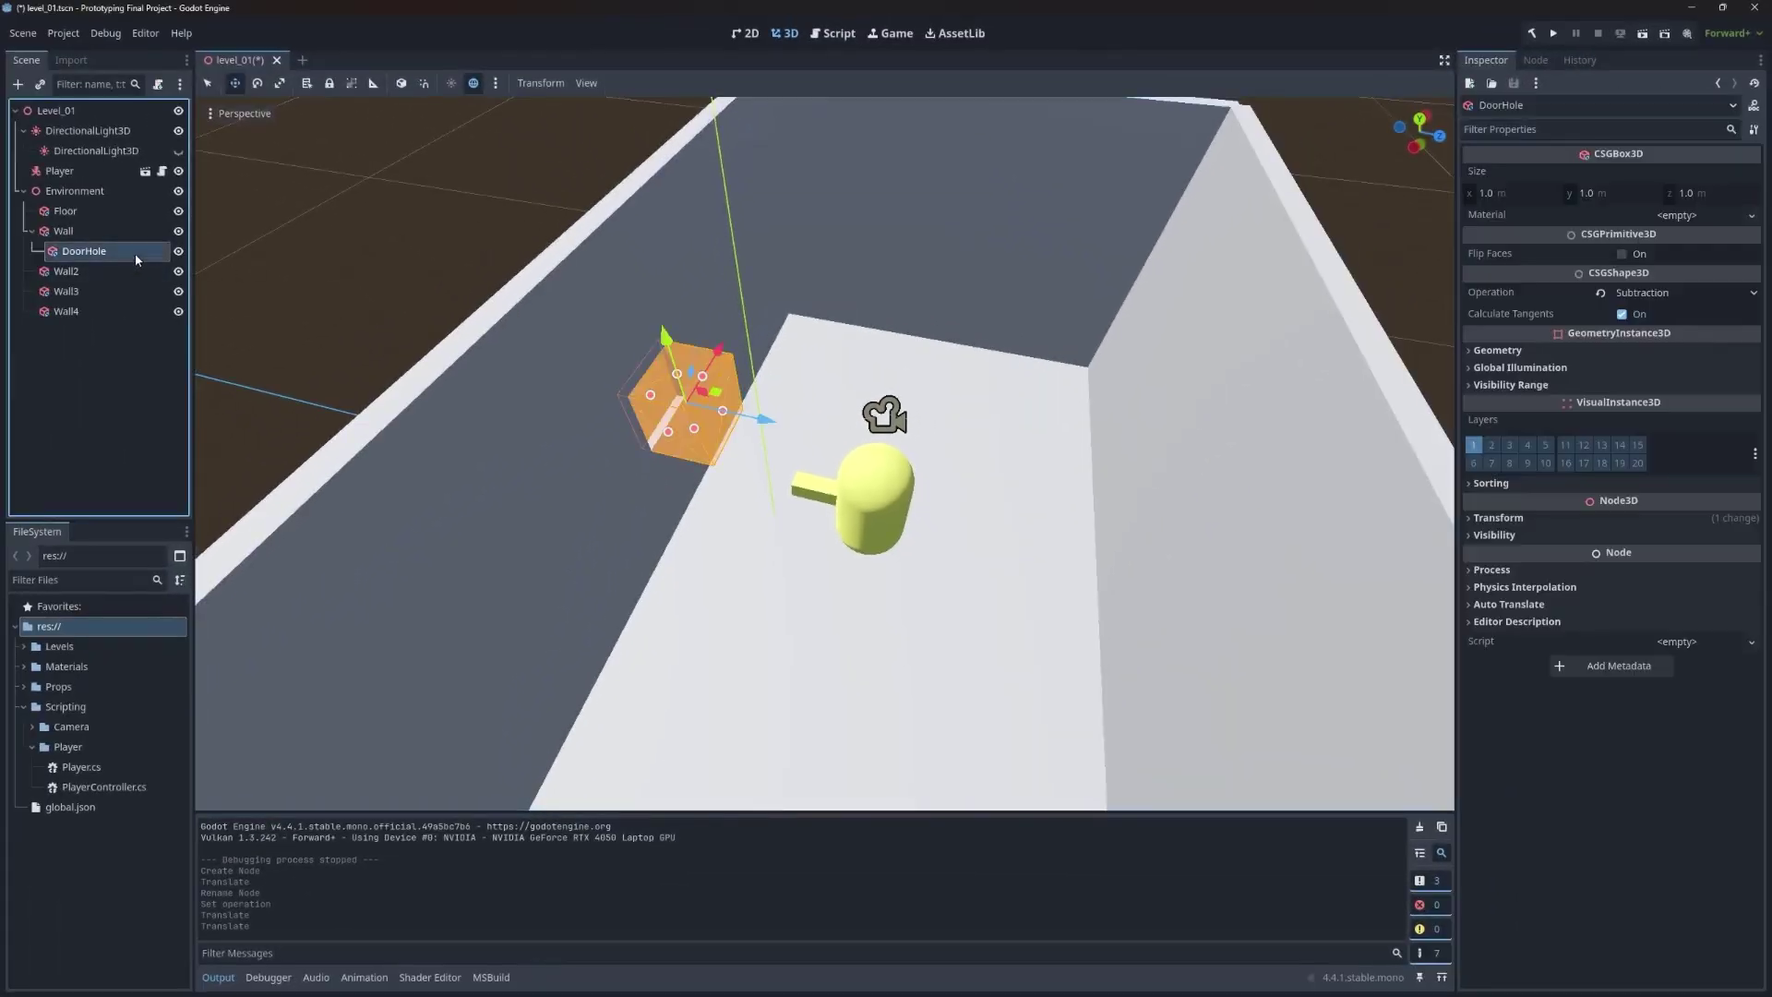
pyautogui.click(1527, 195)
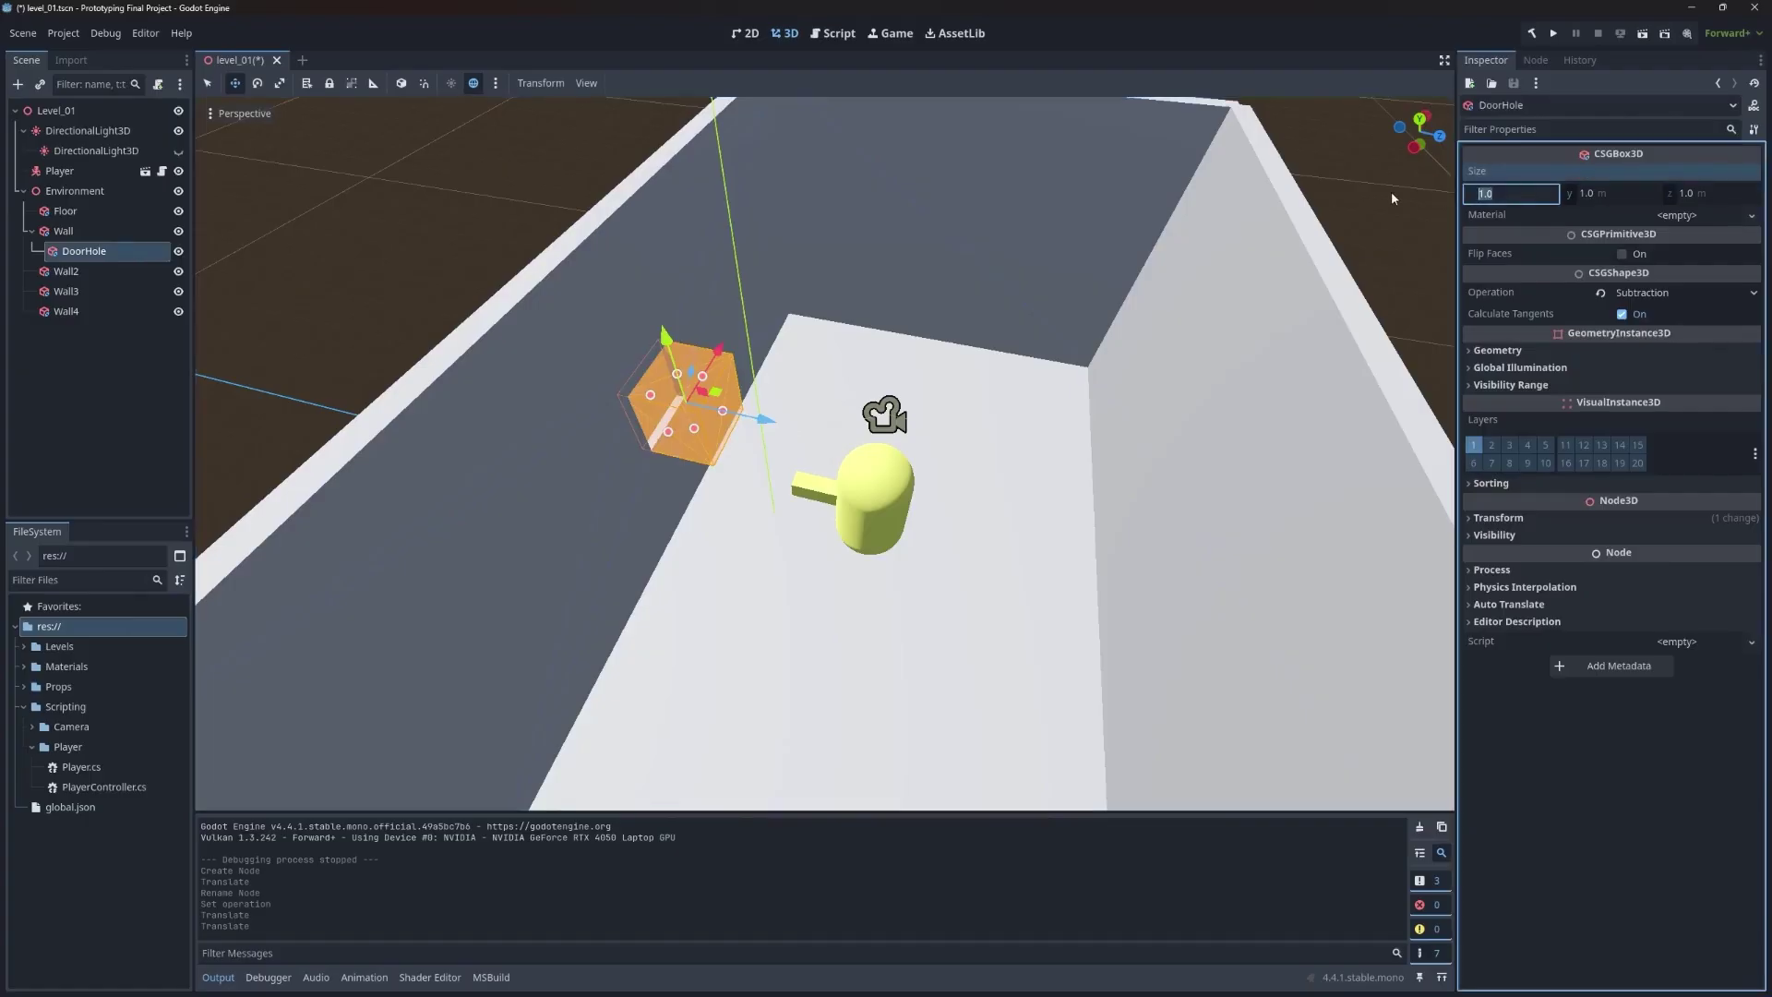
pyautogui.write('3')
pyautogui.press('Tab')
pyautogui.write('3.5')
pyautogui.press('Tab')
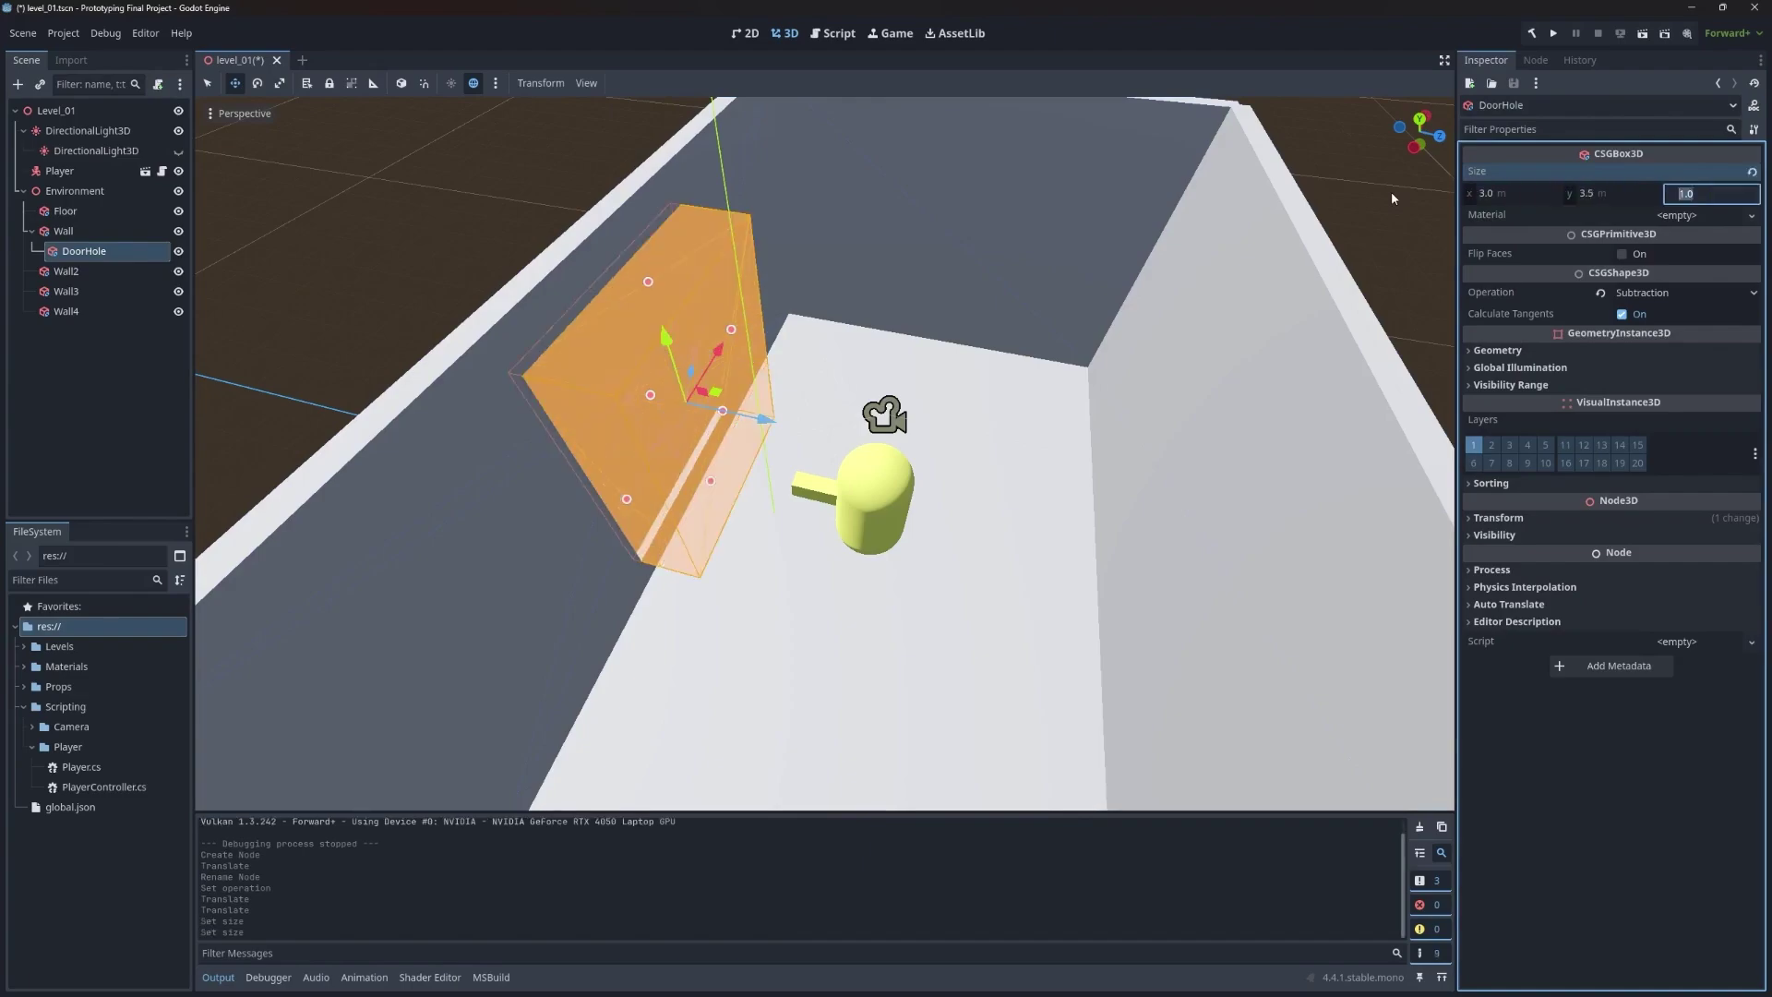
pyautogui.write('5')
pyautogui.press('Tab')
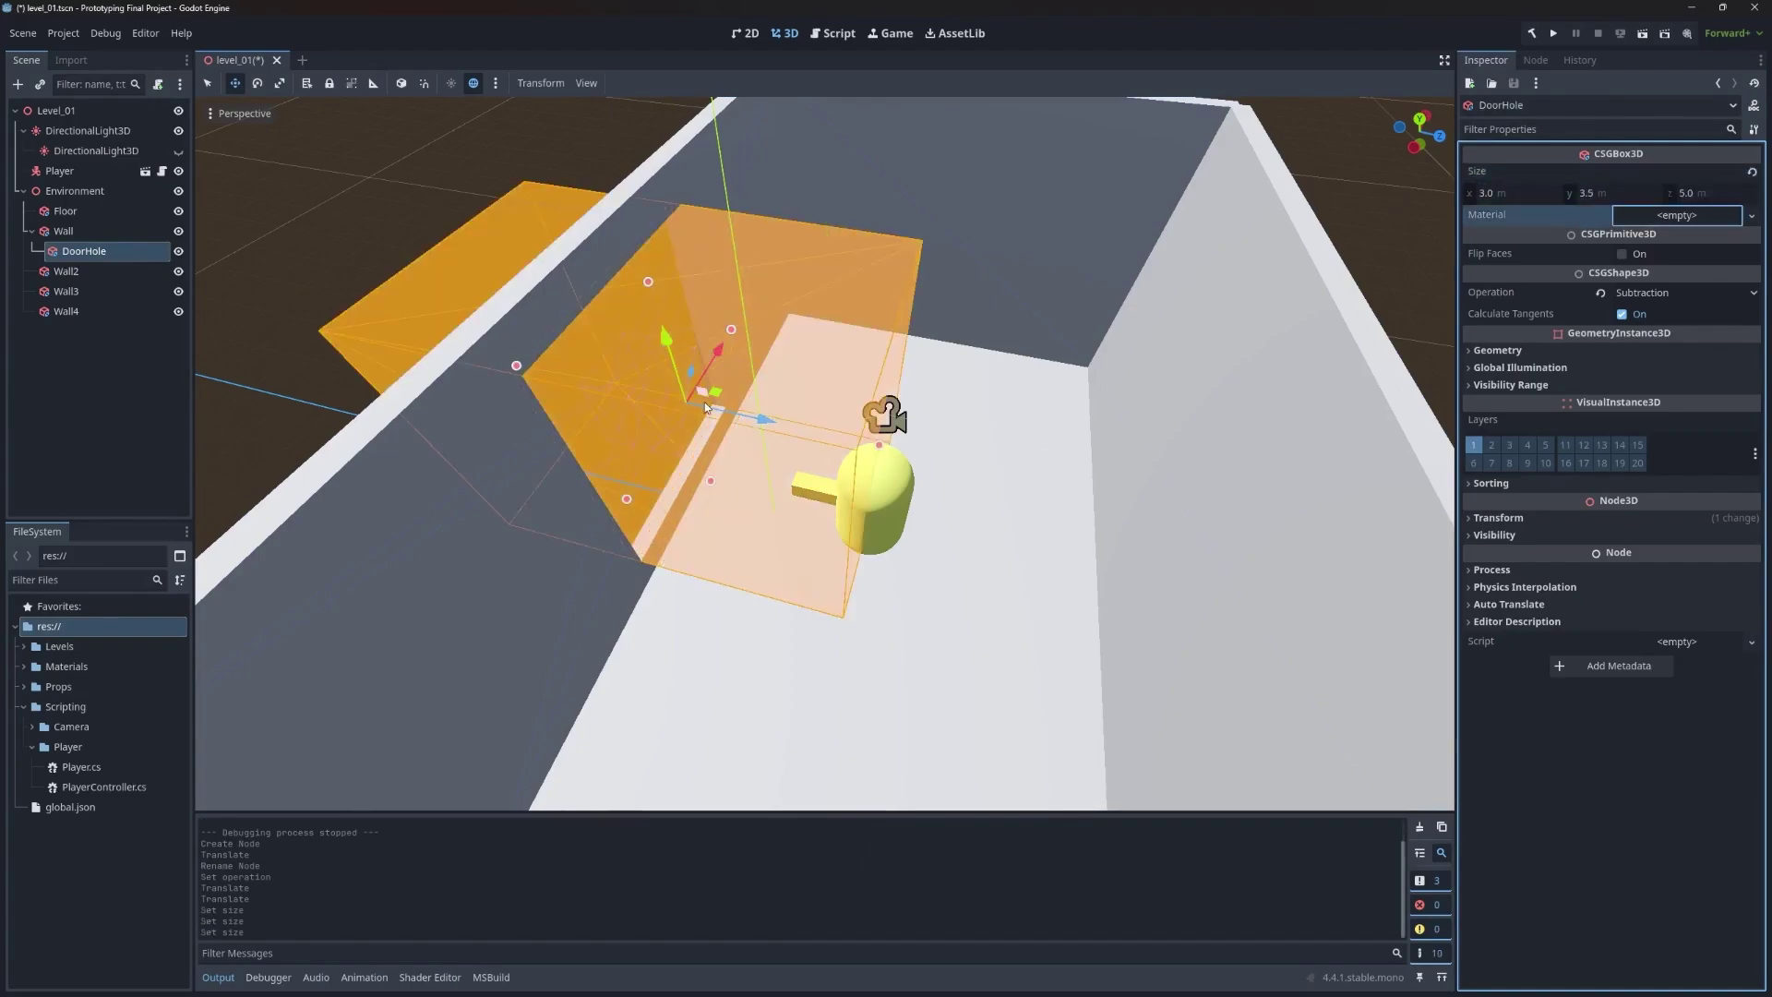
pyautogui.hotkey('ctrl', 'z')
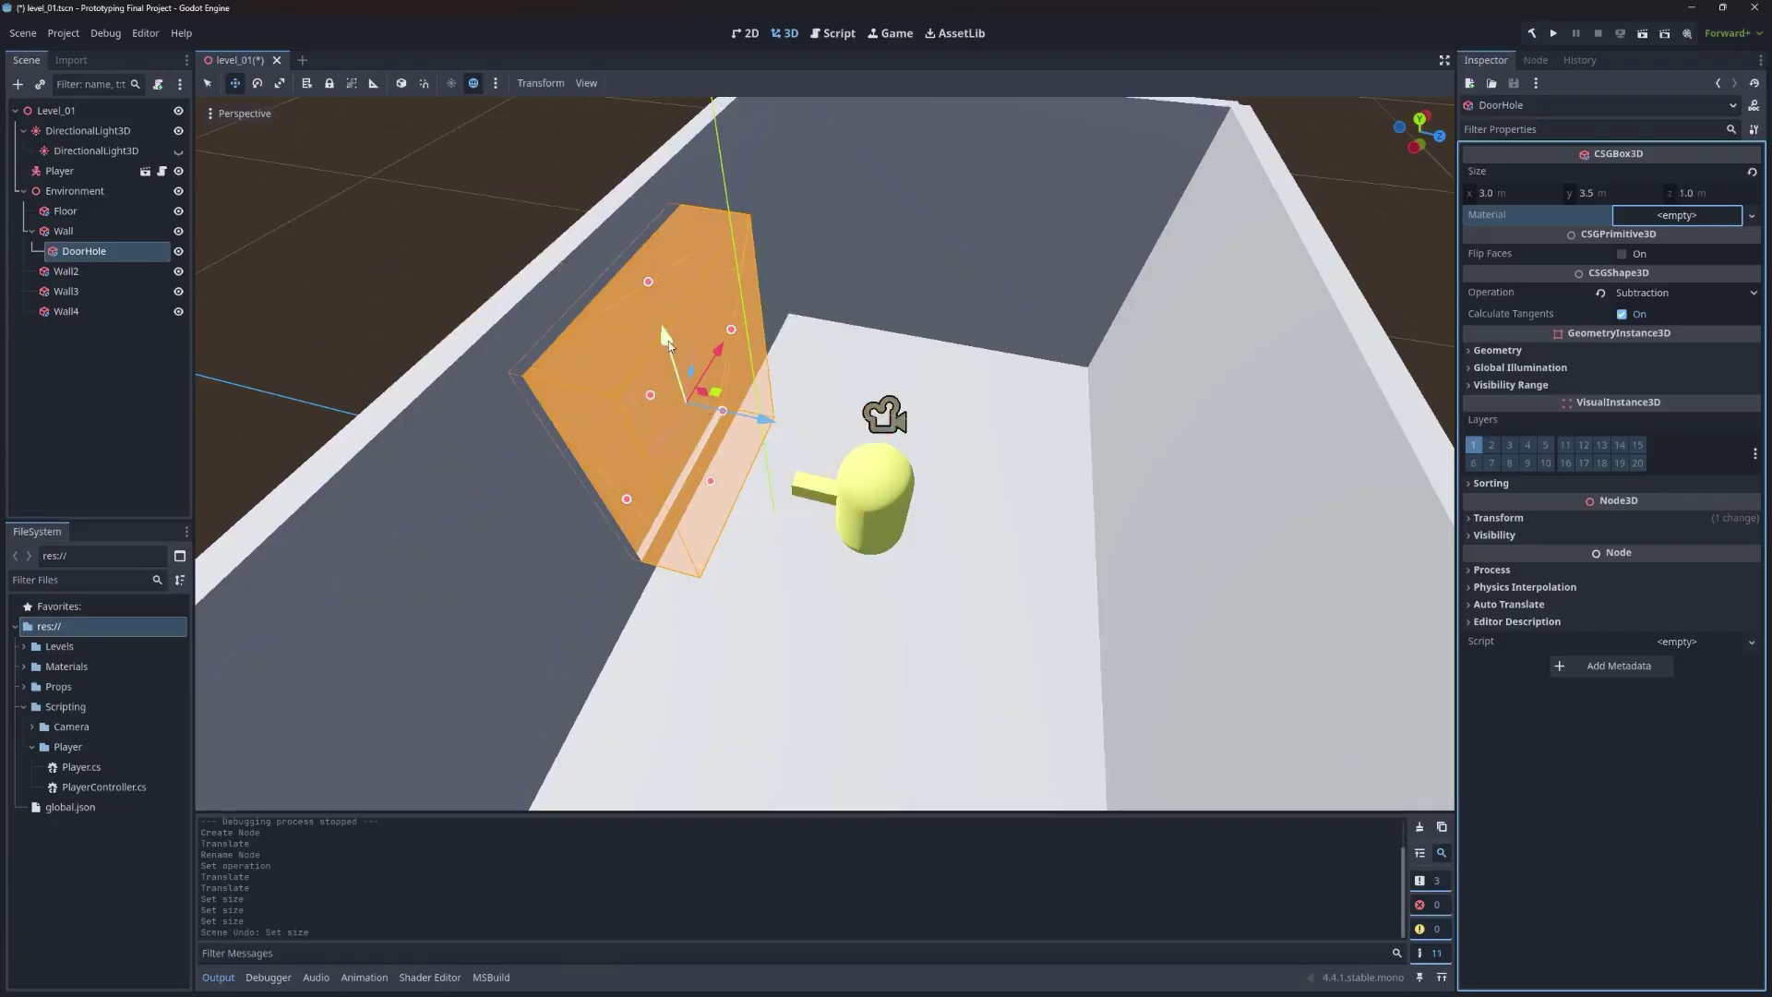
# Step: Lower DoorHole and push it back into the wall, then view the doorway head-on
pyautogui.moveTo(668, 343)
pyautogui.mouseDown()
pyautogui.moveTo(681, 397)
pyautogui.moveTo(674, 365)
pyautogui.mouseUp()
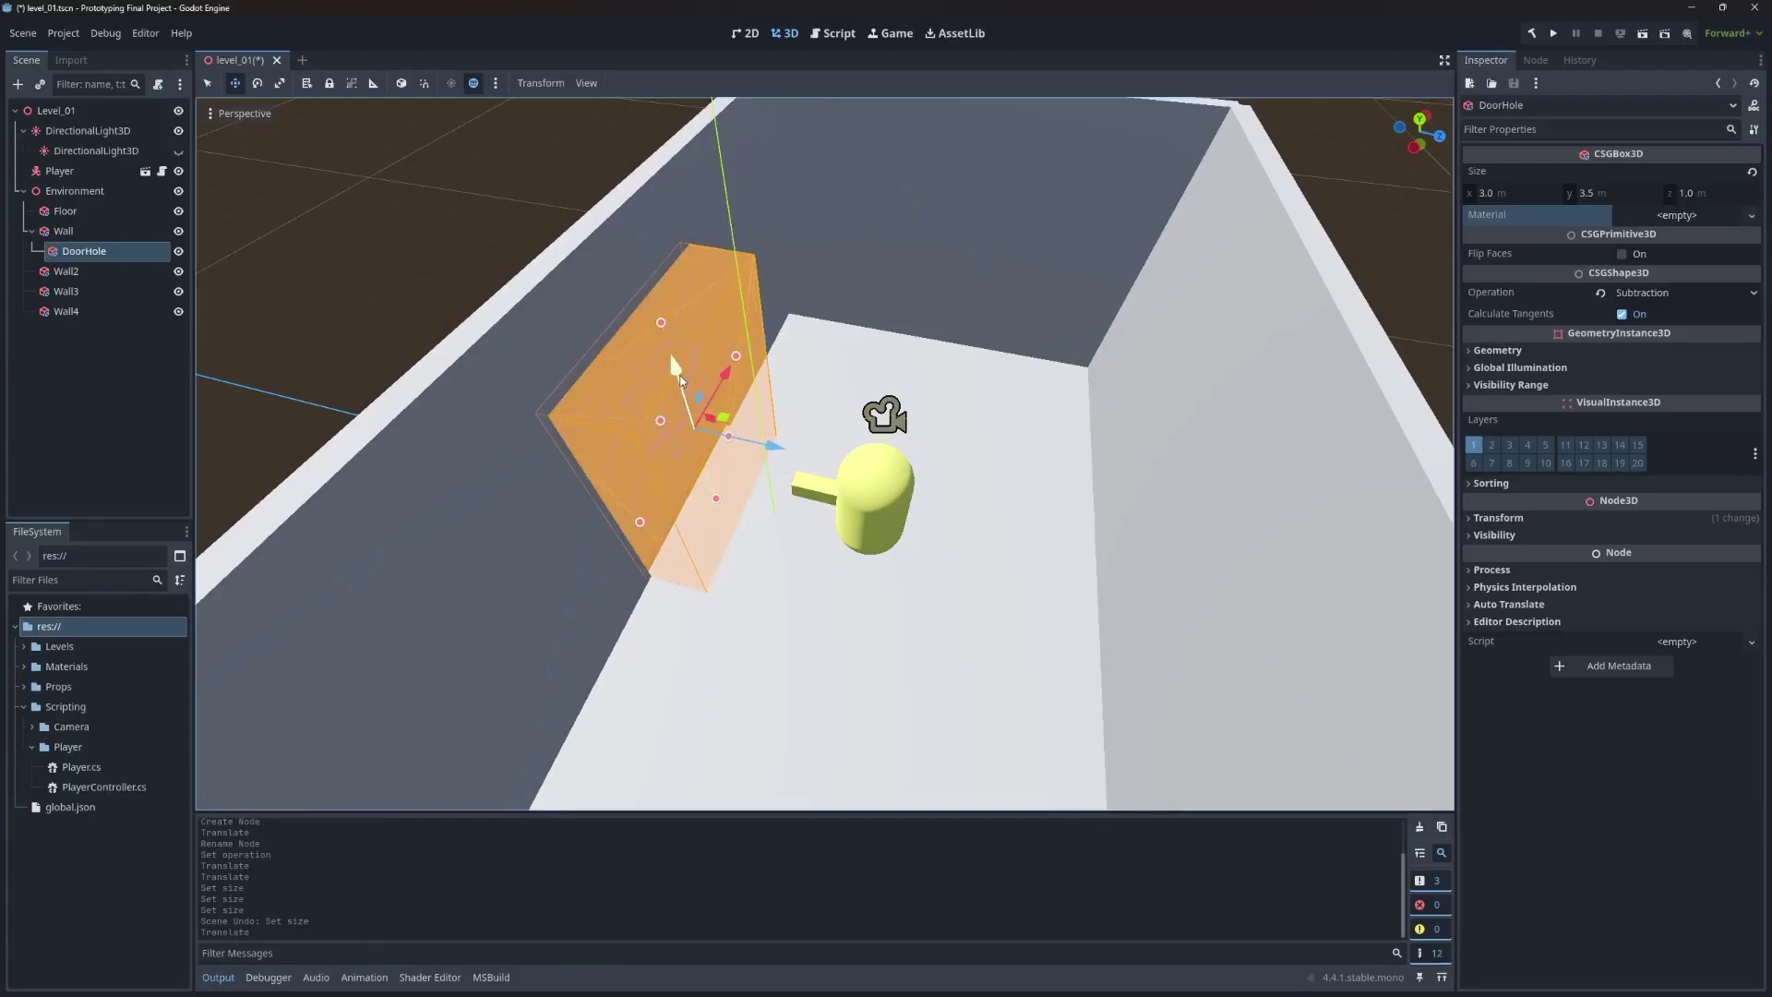
pyautogui.moveTo(773, 452); pyautogui.dragTo(678, 389)
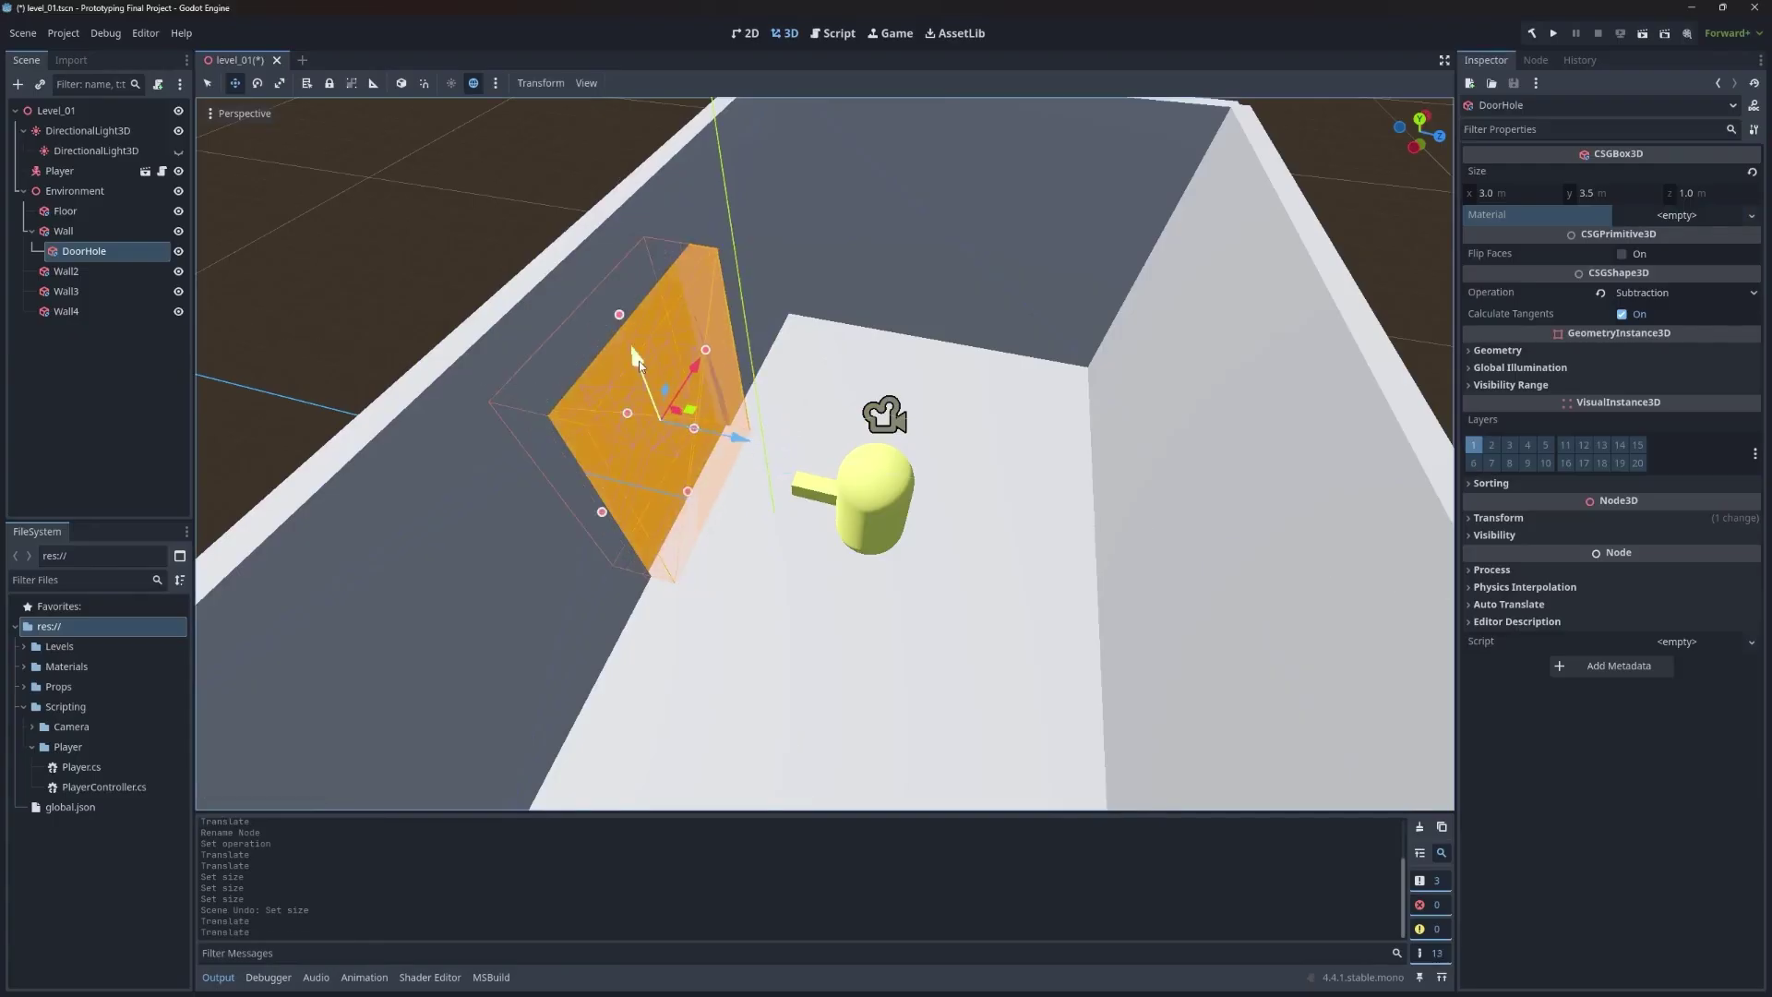
pyautogui.click(433, 236)
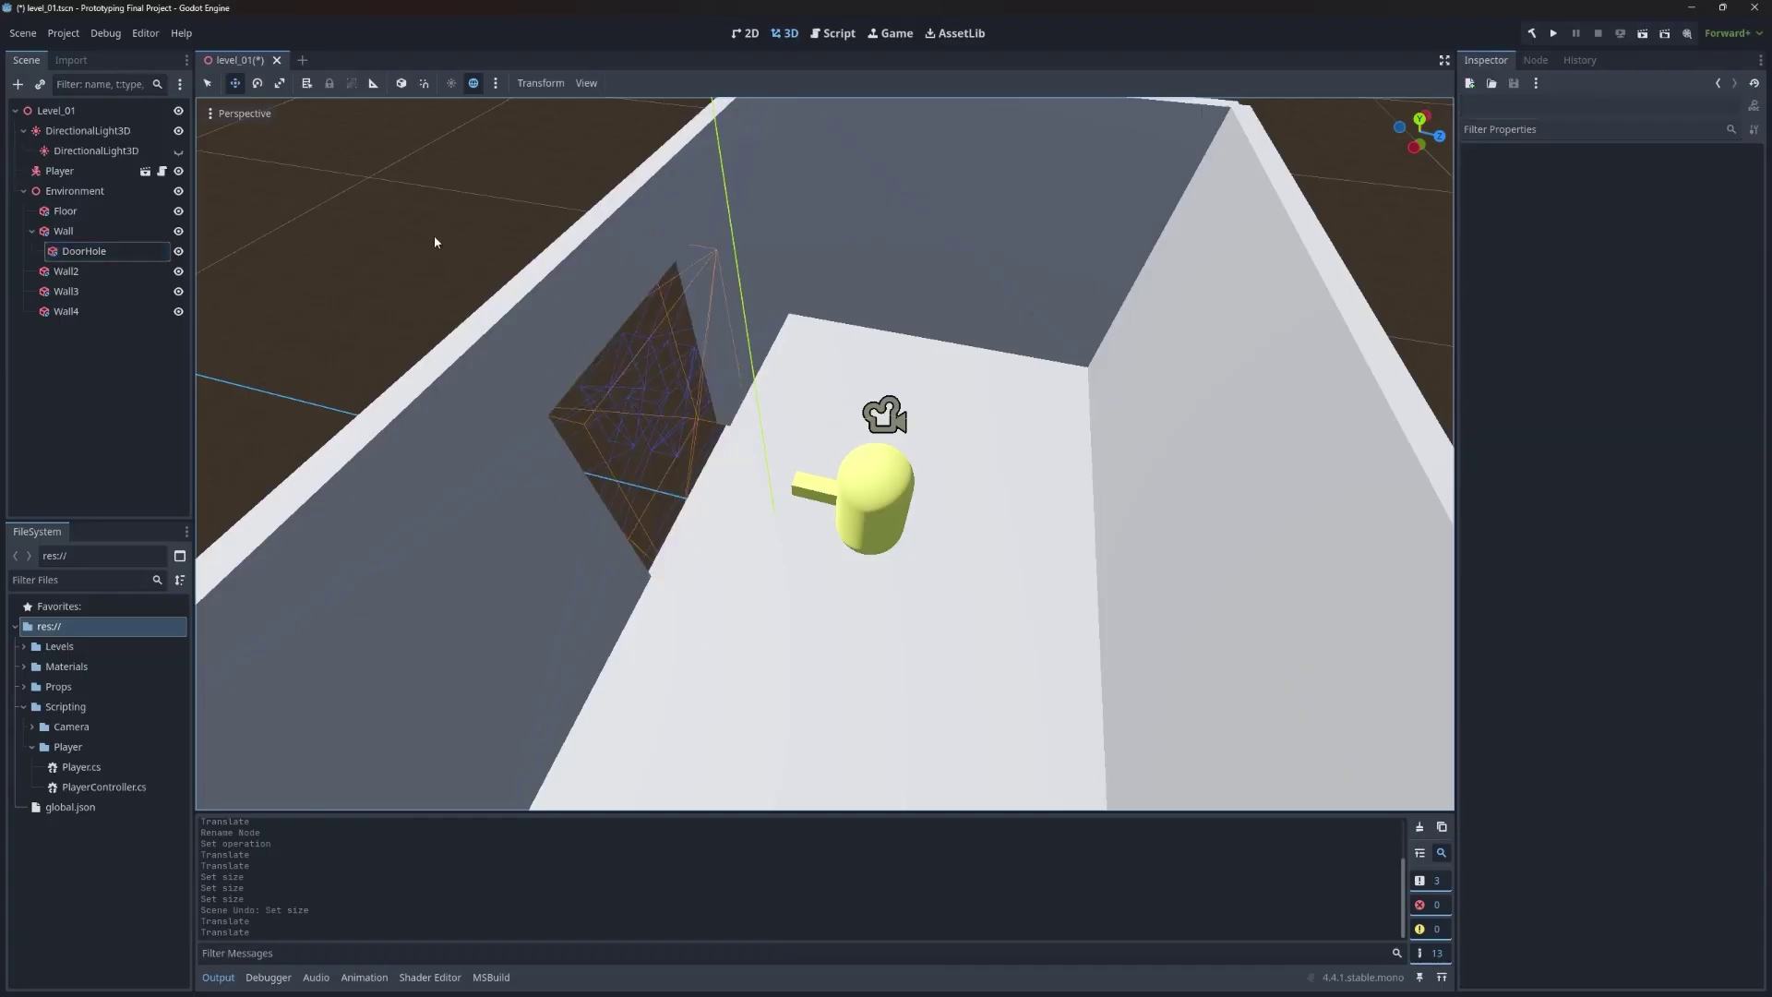
pyautogui.moveTo(861, 564); pyautogui.dragTo(861, 565, button='middle')
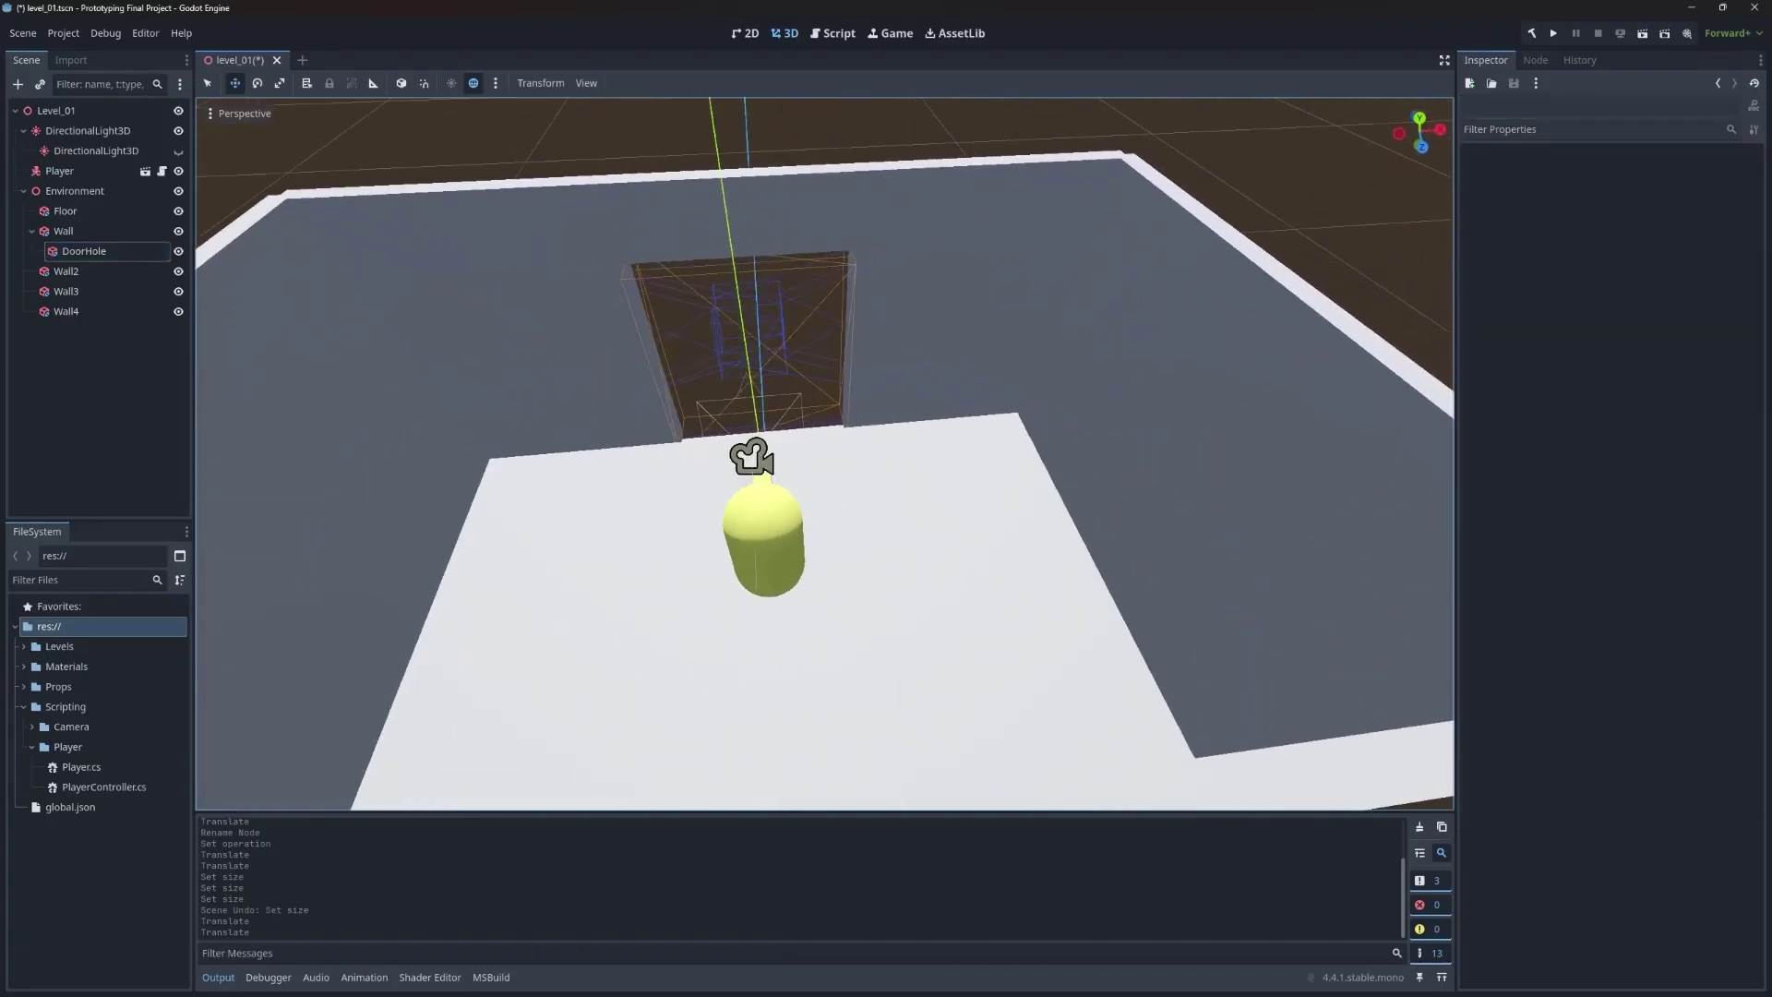
# Step: Test-run the level, turn the camera toward the doorway and around the room, then stop it
pyautogui.click(1558, 34)
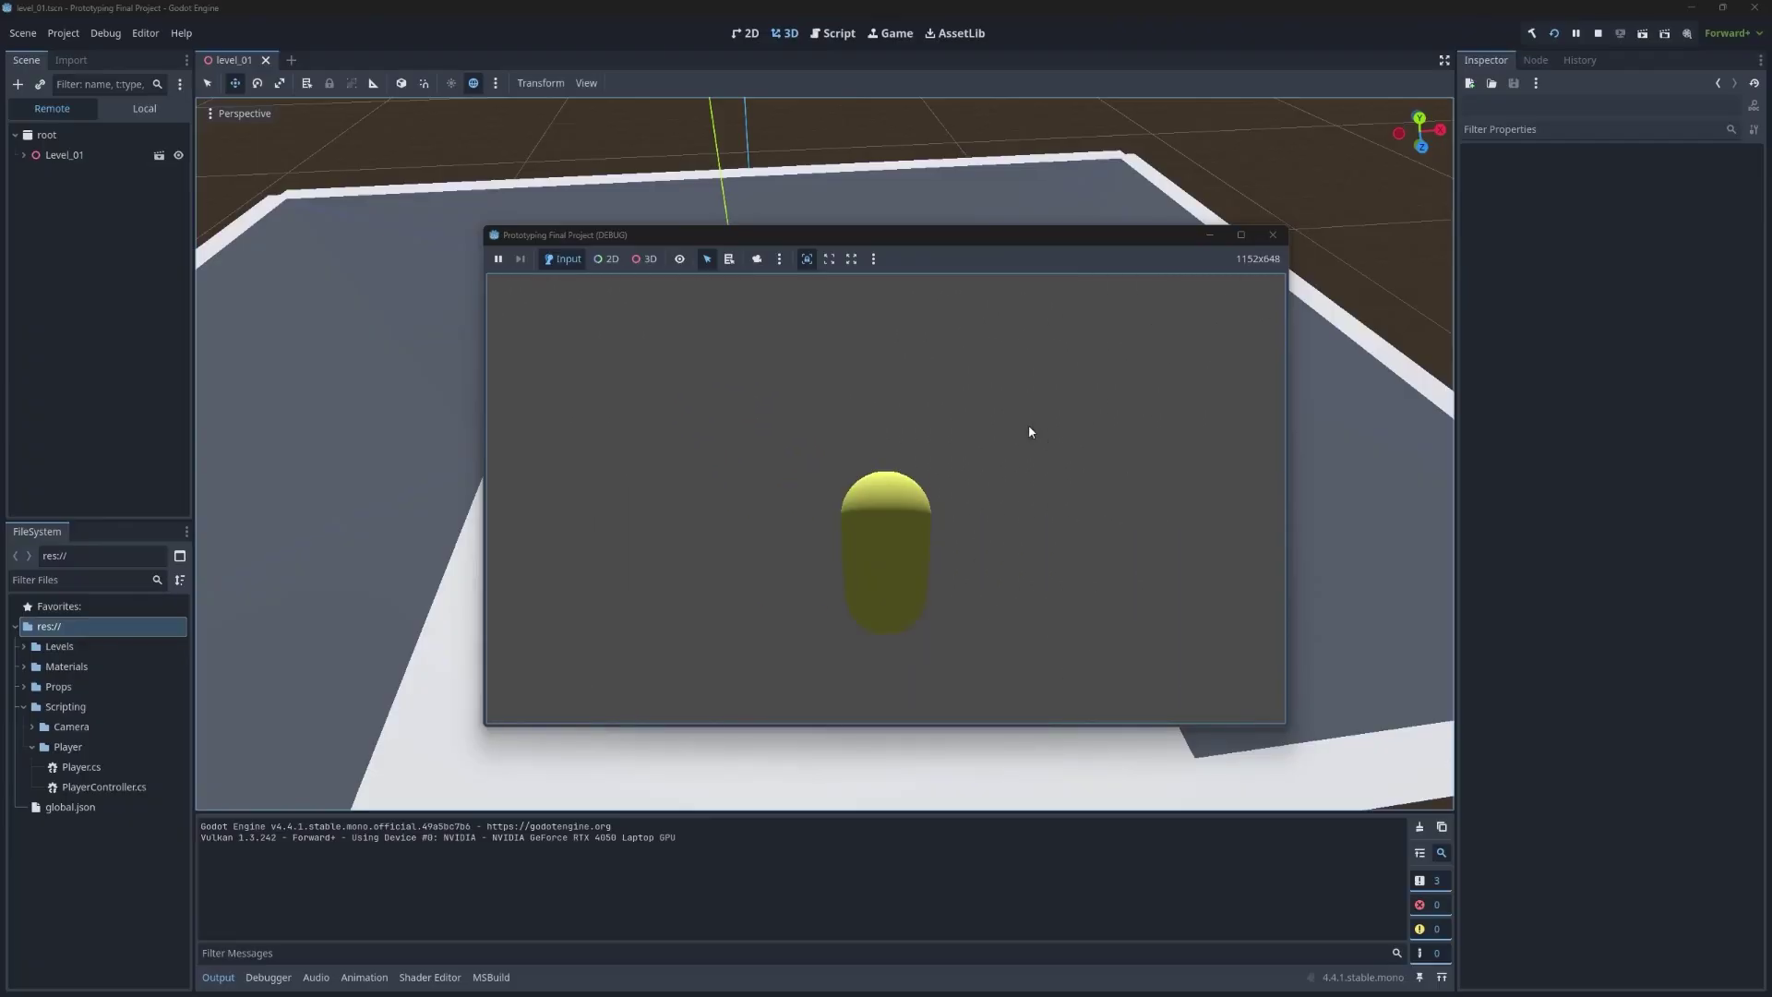
pyautogui.moveTo(1029, 430); pyautogui.dragTo(429, 481)
pyautogui.moveTo(822, 551); pyautogui.dragTo(1480, 534)
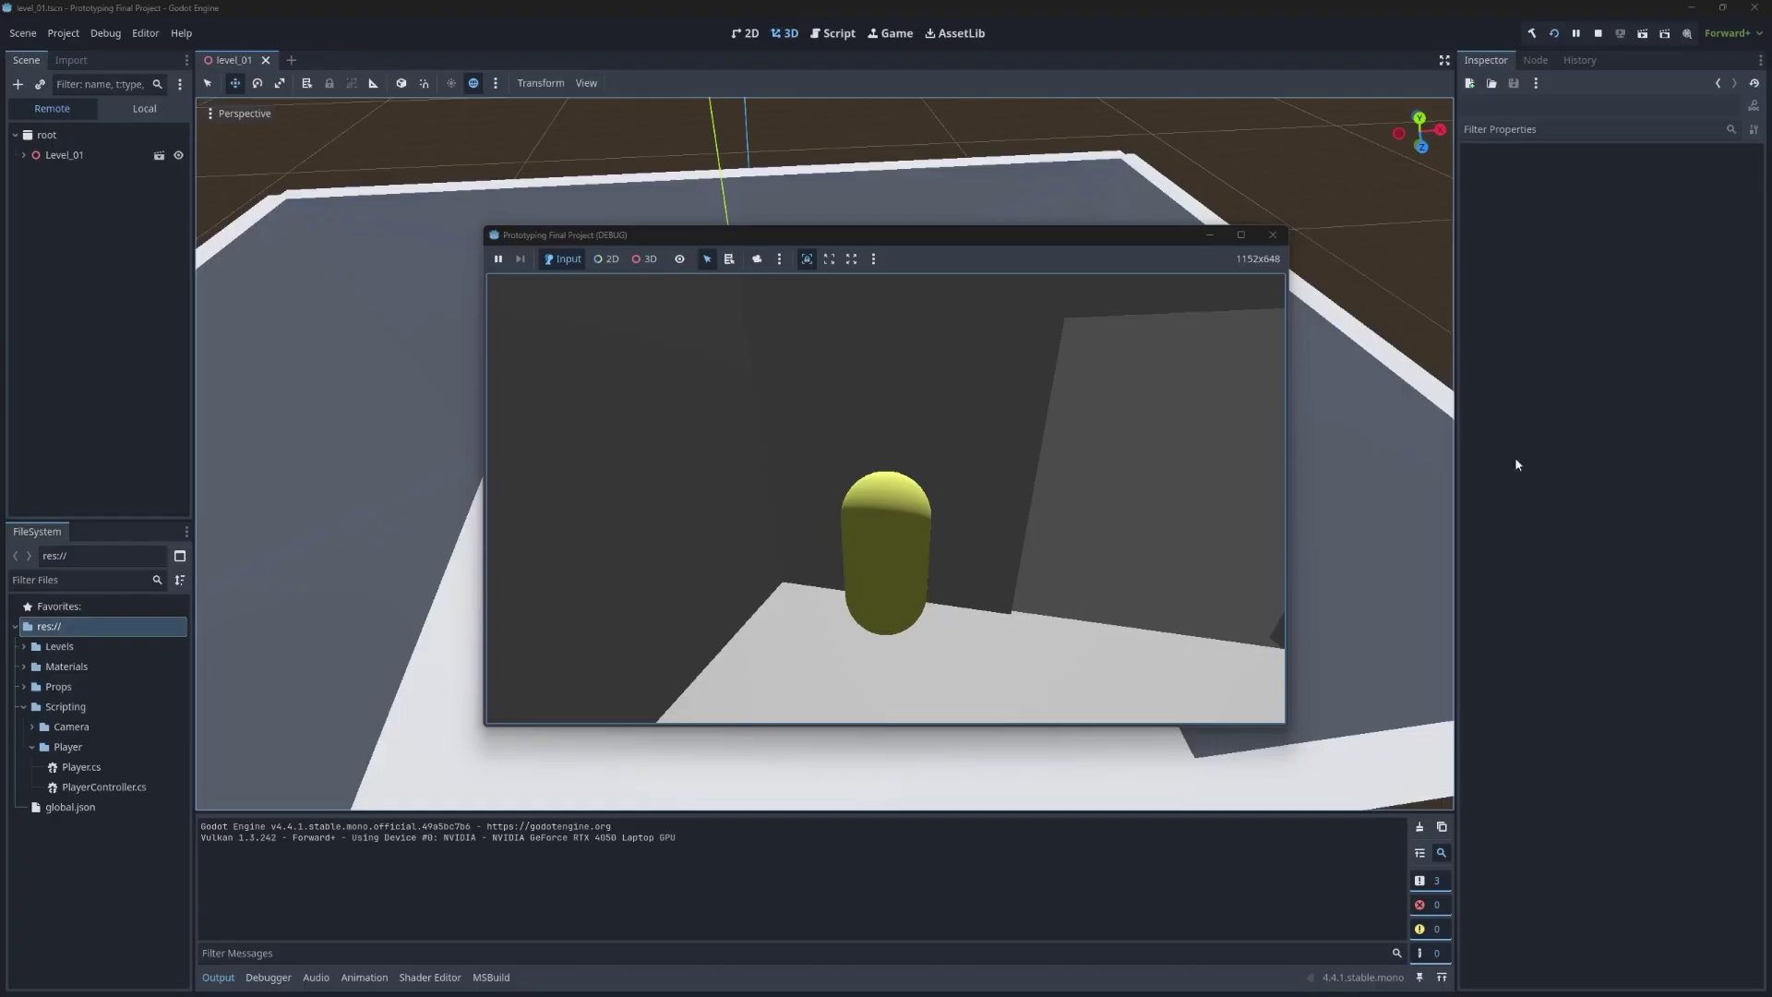
pyautogui.press('F8')
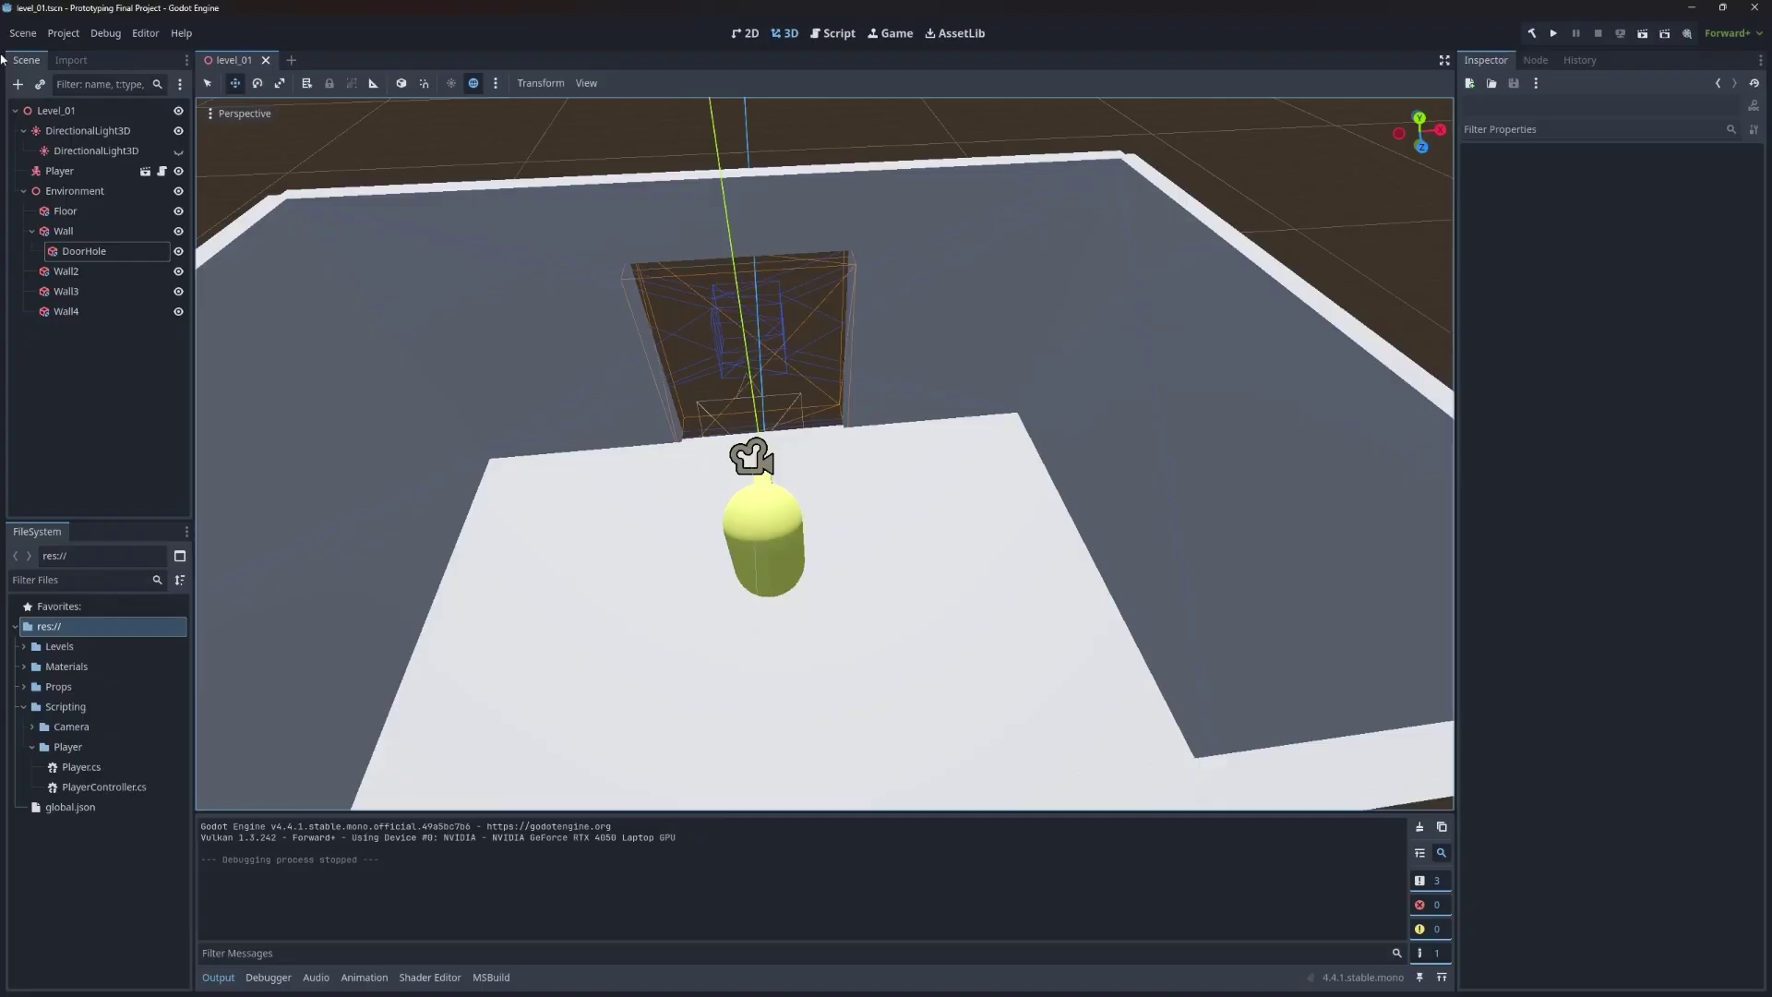
# Step: Reparent the Floor through Wall4 nodes under a new CSGCombiner3D parent node
pyautogui.click(32, 231)
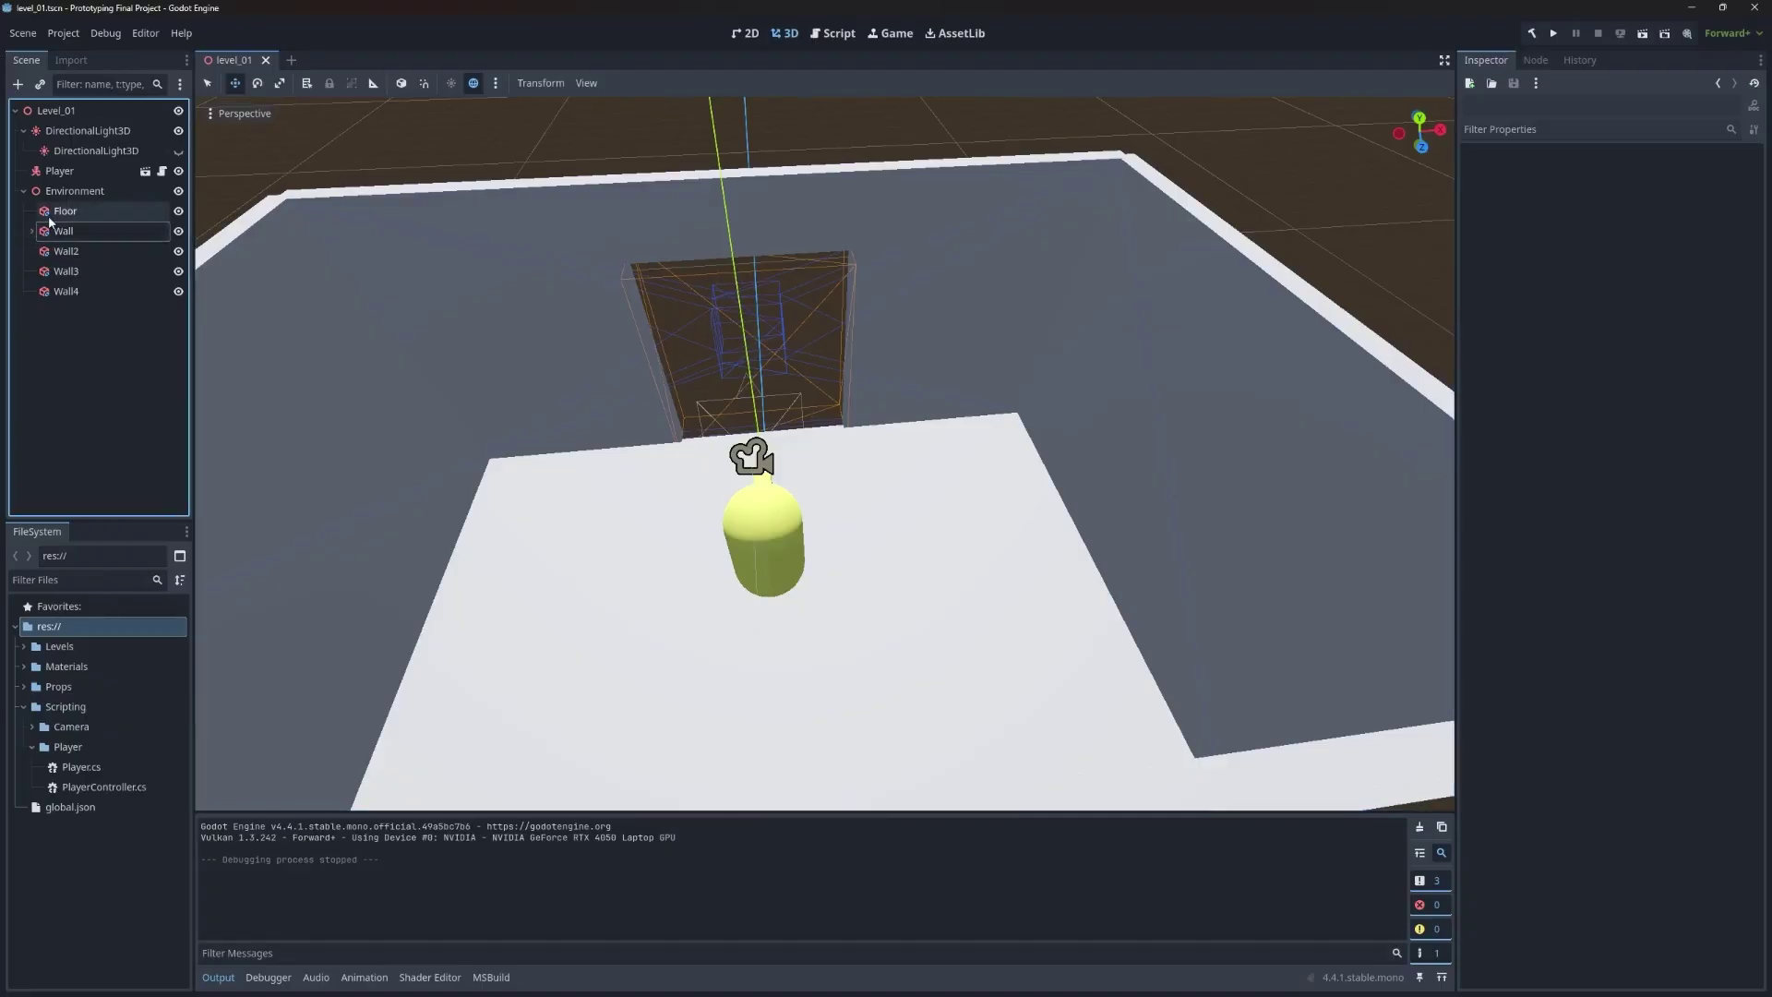
pyautogui.click(56, 211)
pyautogui.keyDown('shift'); pyautogui.click(74, 292); pyautogui.keyUp('shift')
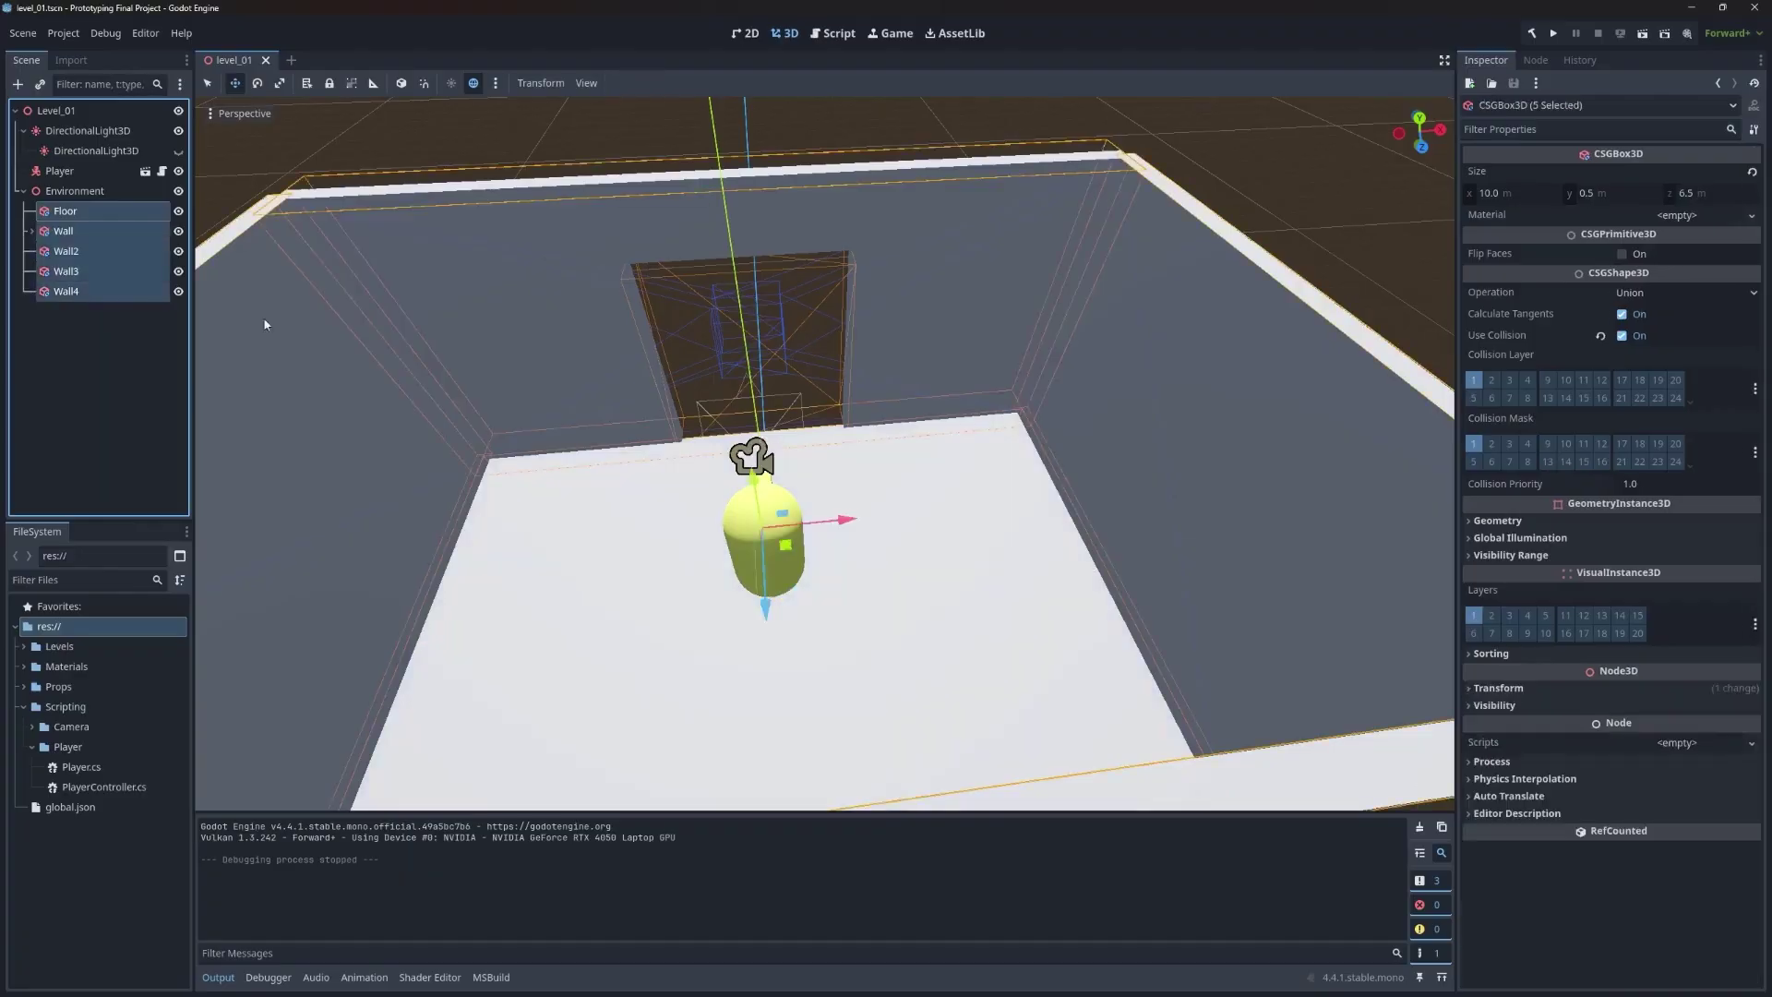
pyautogui.moveTo(265, 324); pyautogui.dragTo(693, 374, button='middle')
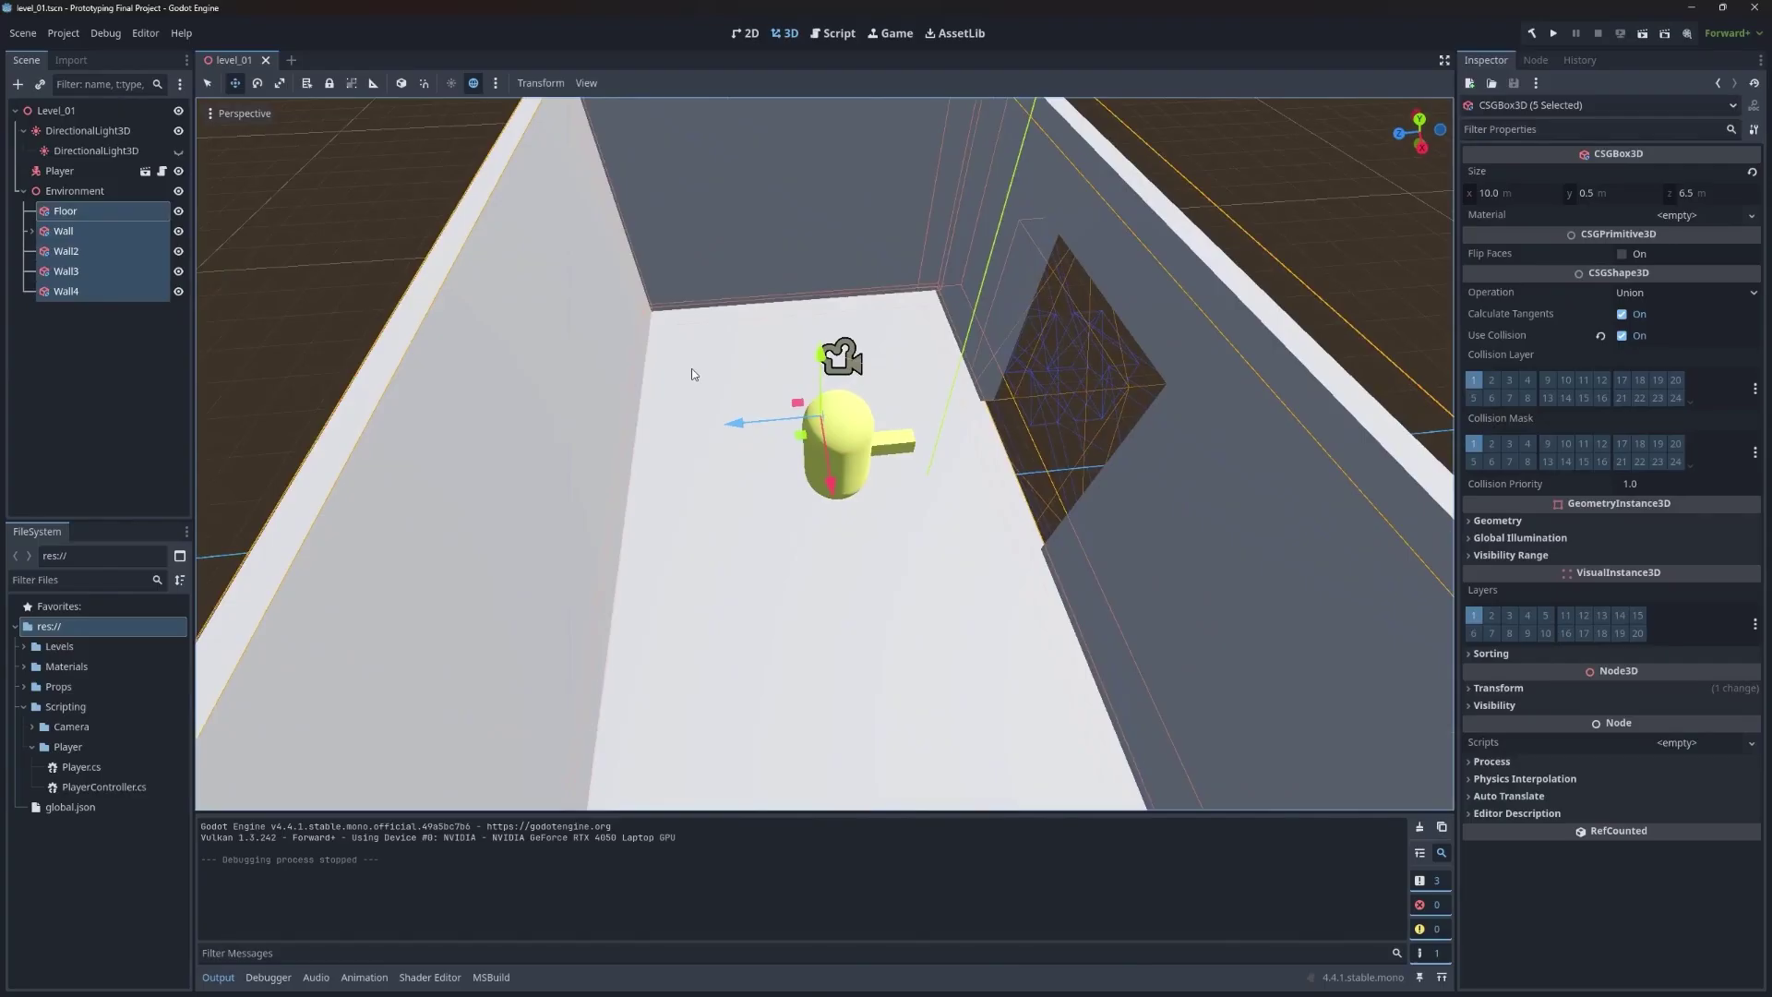
pyautogui.rightClick(109, 213)
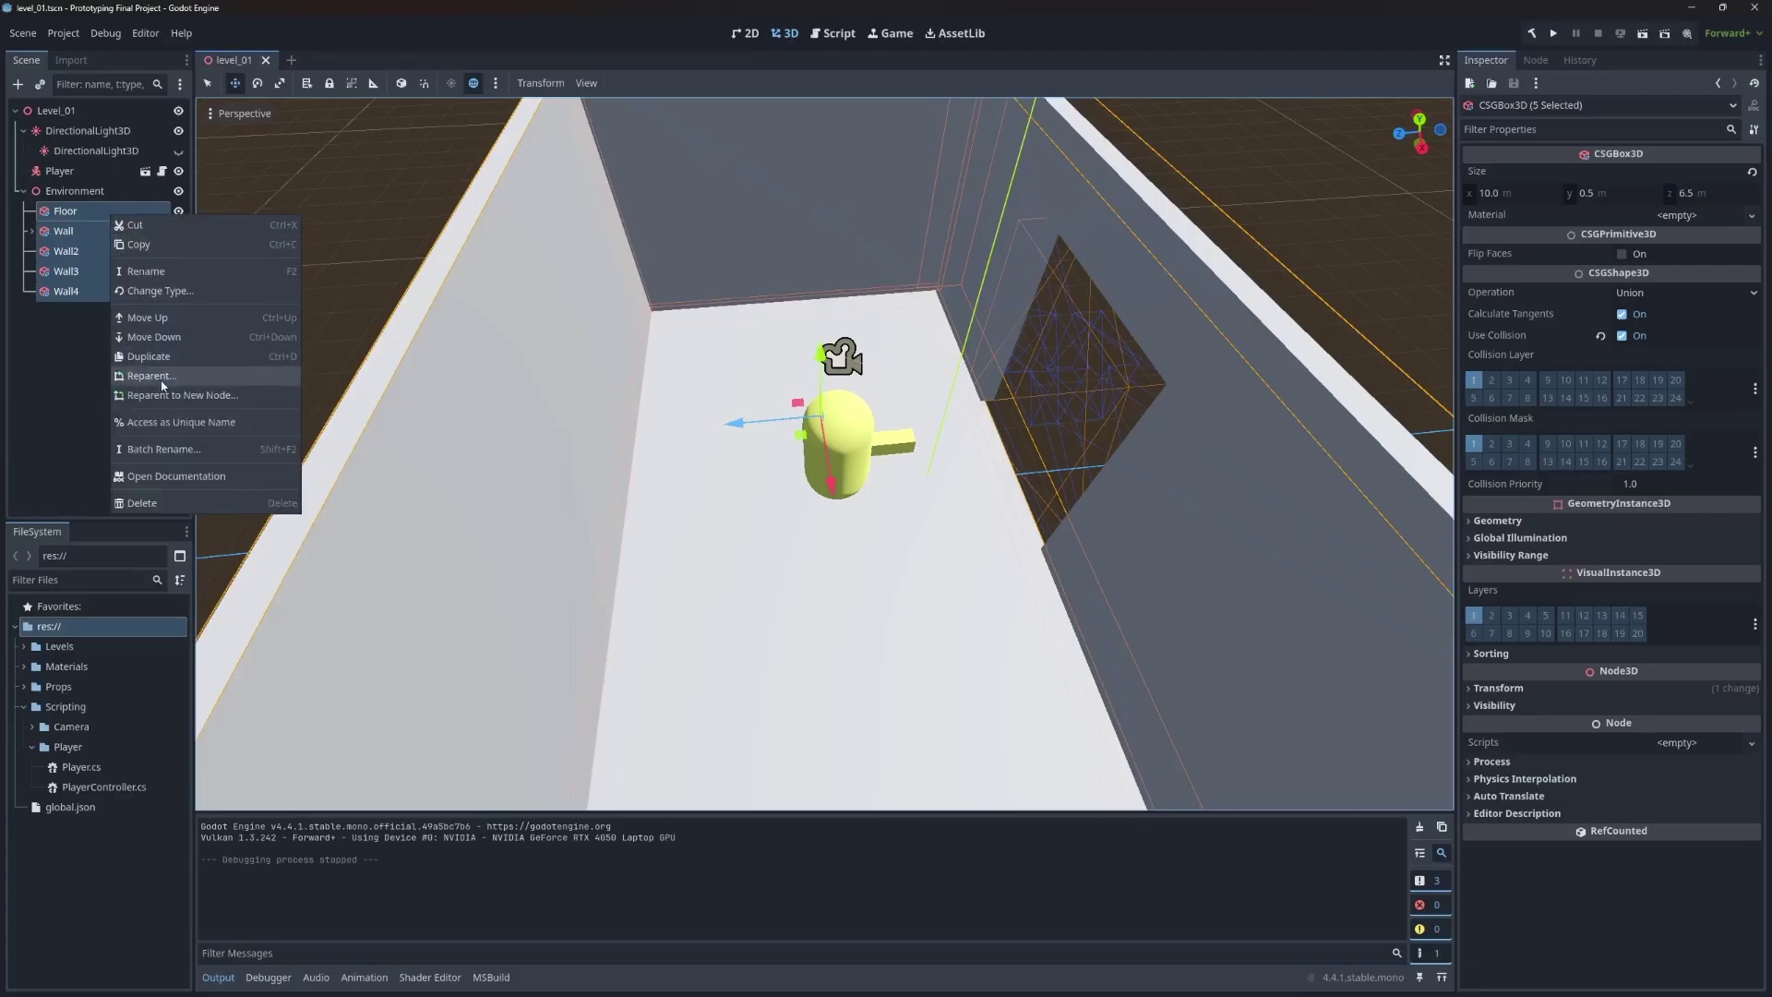
pyautogui.click(146, 395)
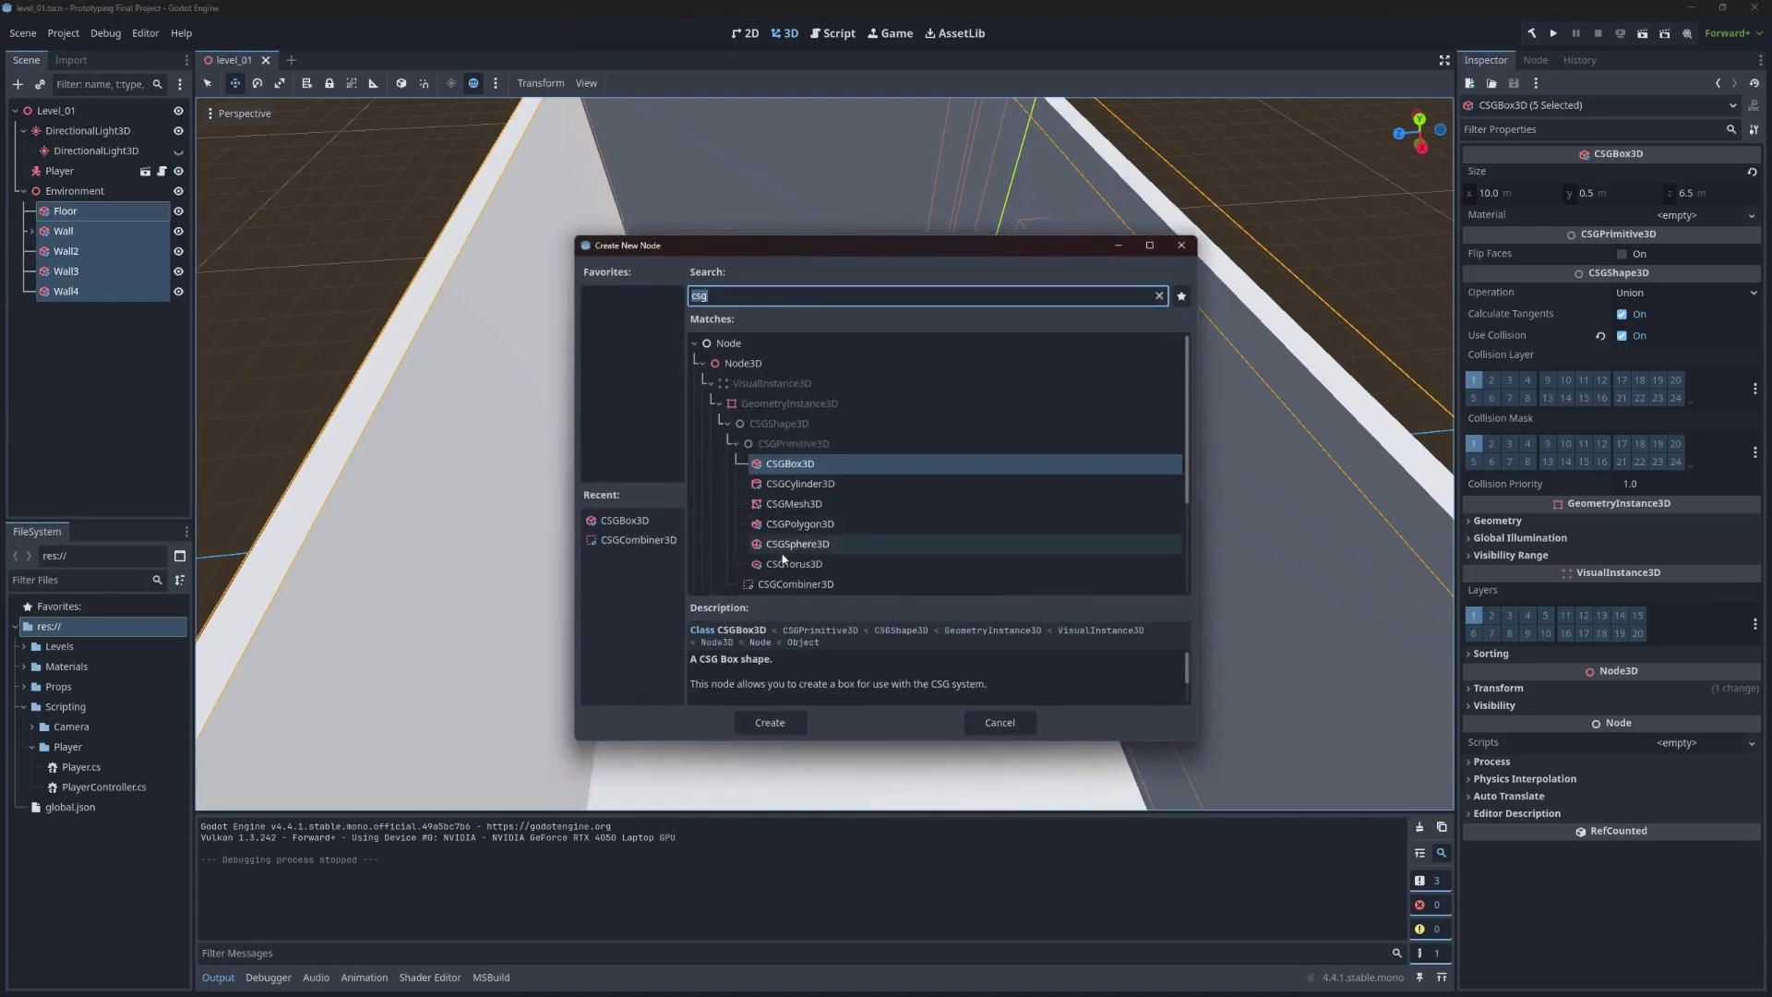
pyautogui.click(789, 585)
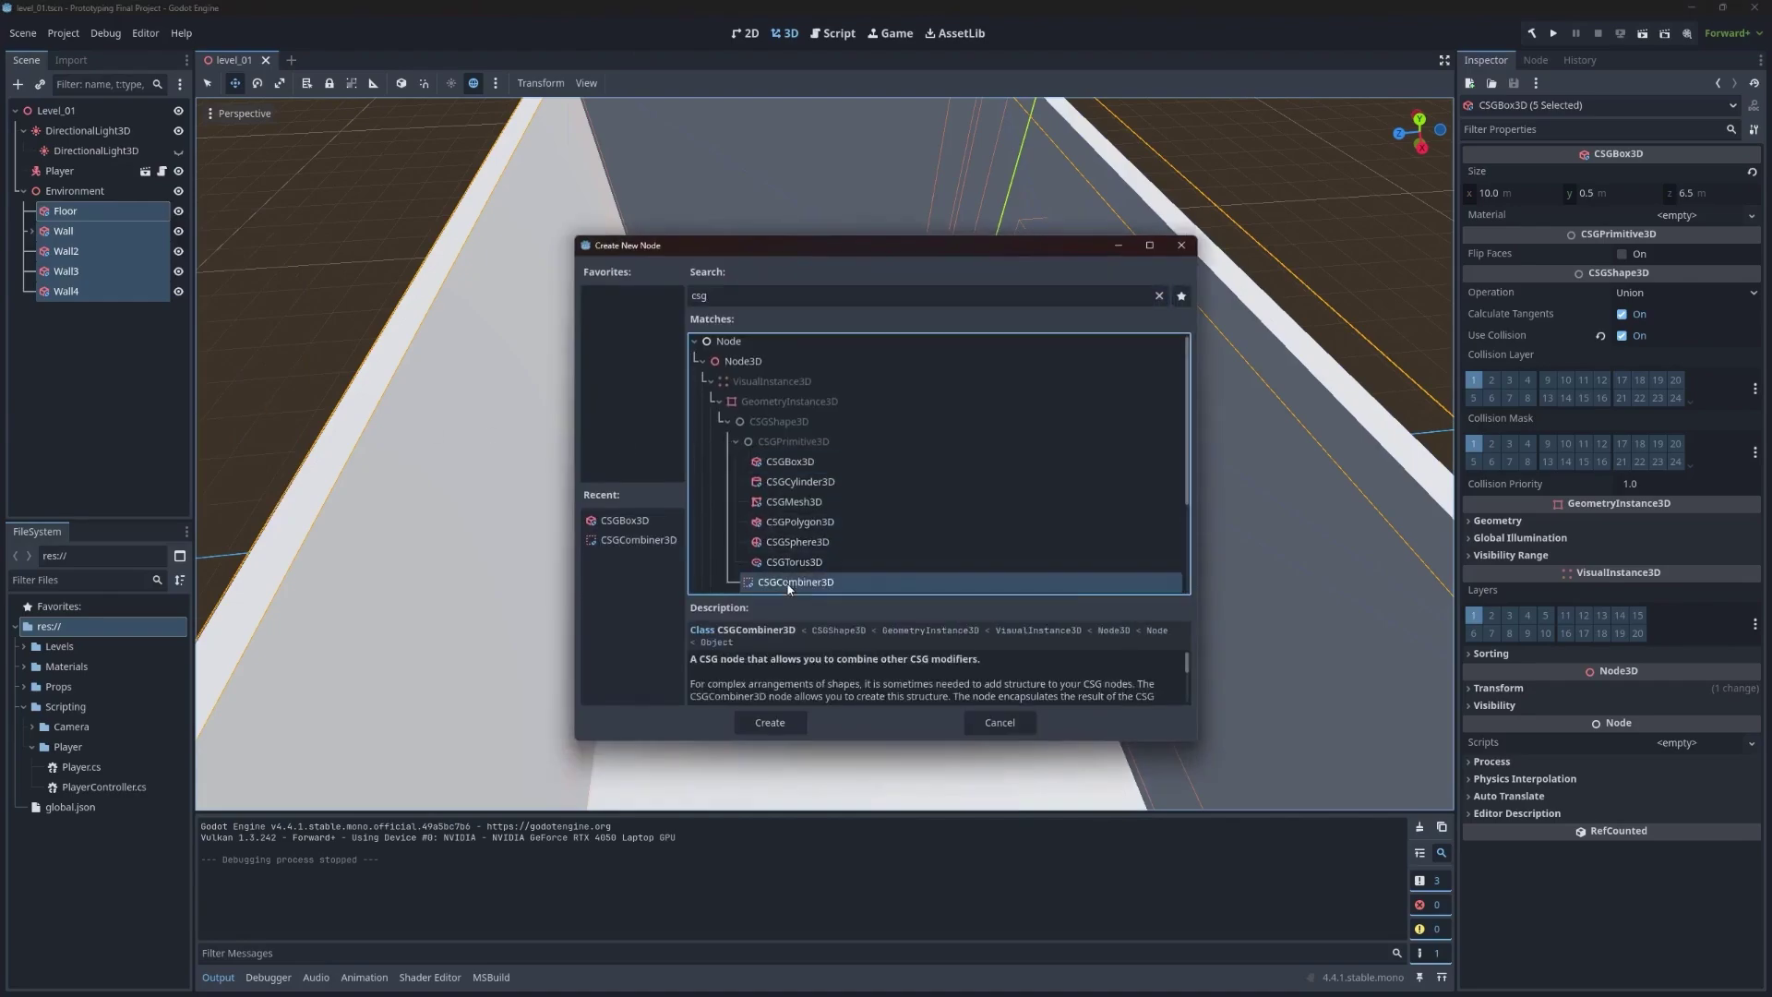
pyautogui.click(790, 720)
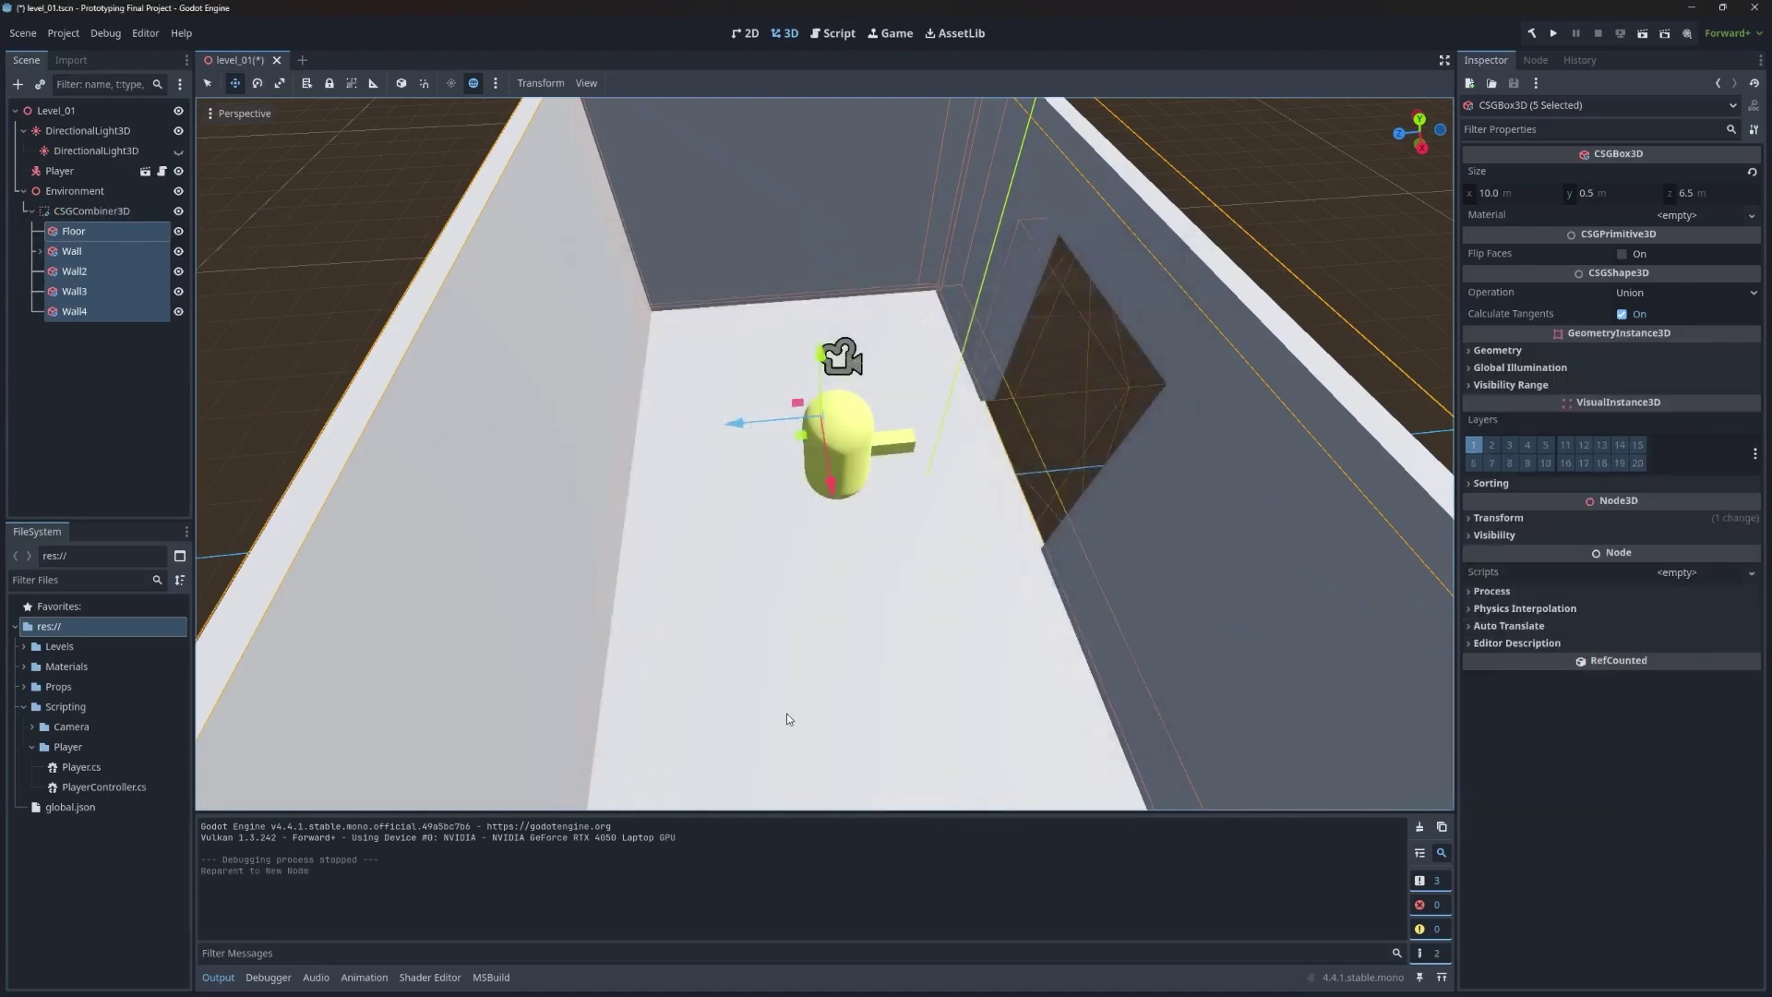
pyautogui.click(109, 231)
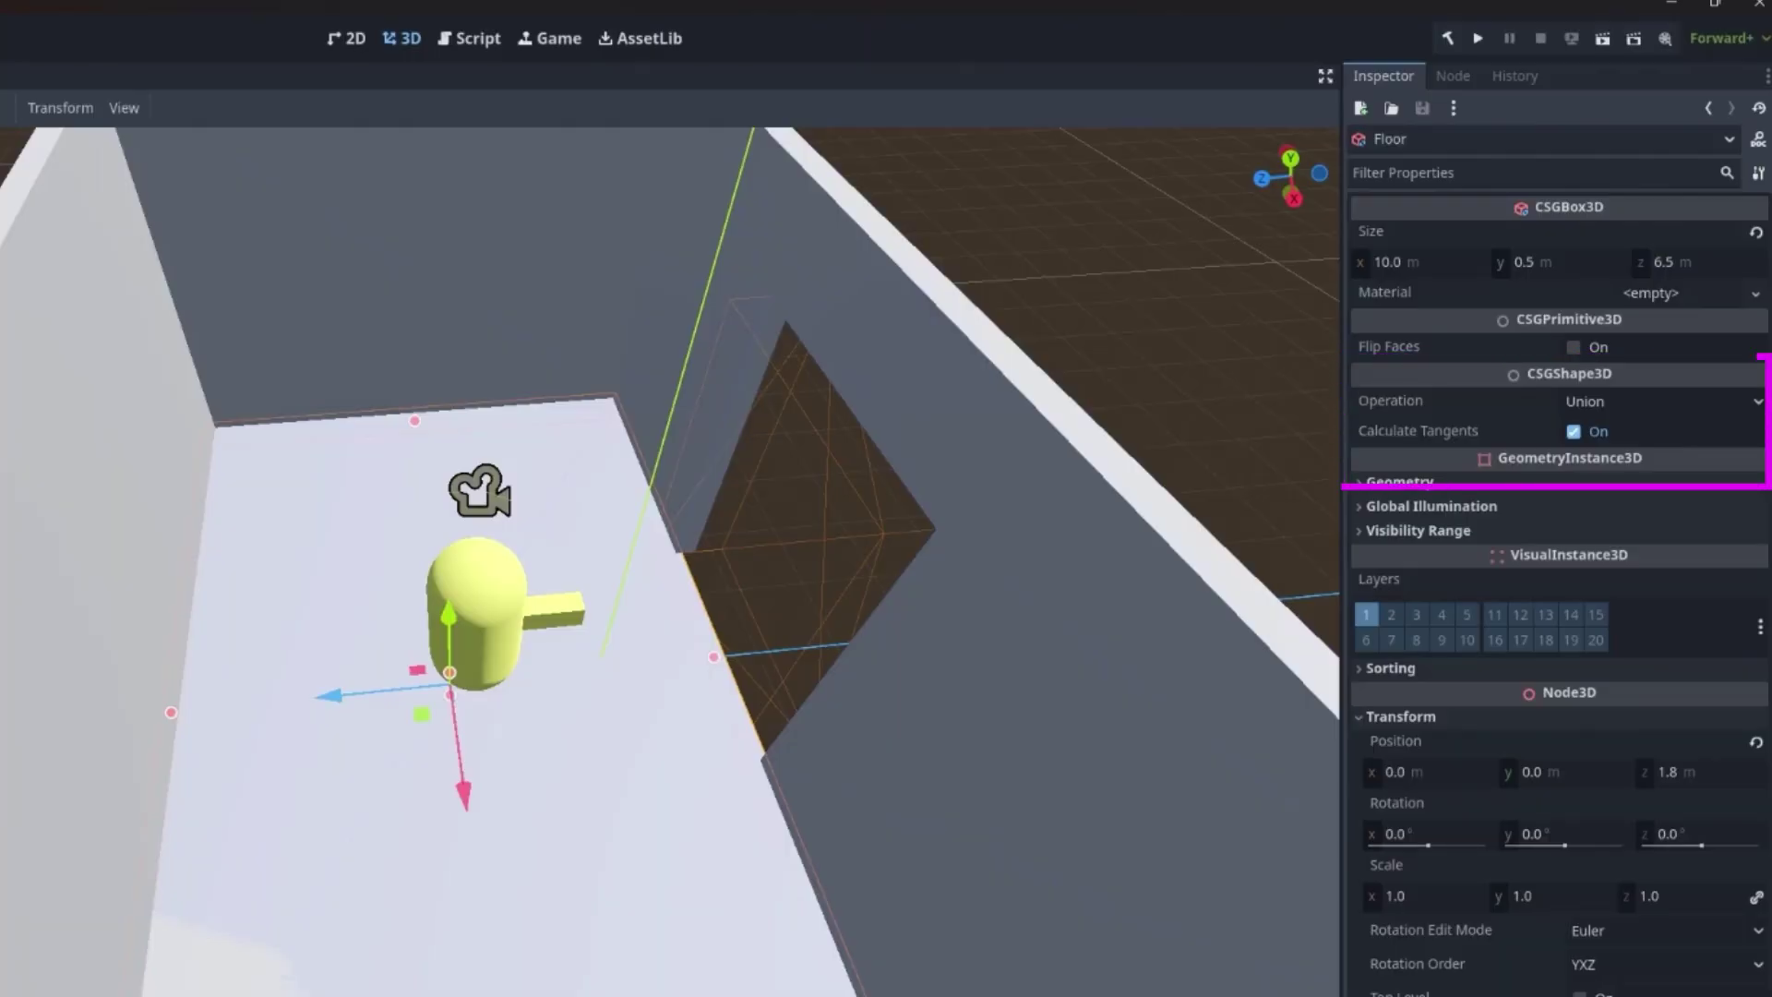
# Step: Tick Use Collision on the CSGCombiner3D node
pyautogui.click(109, 218)
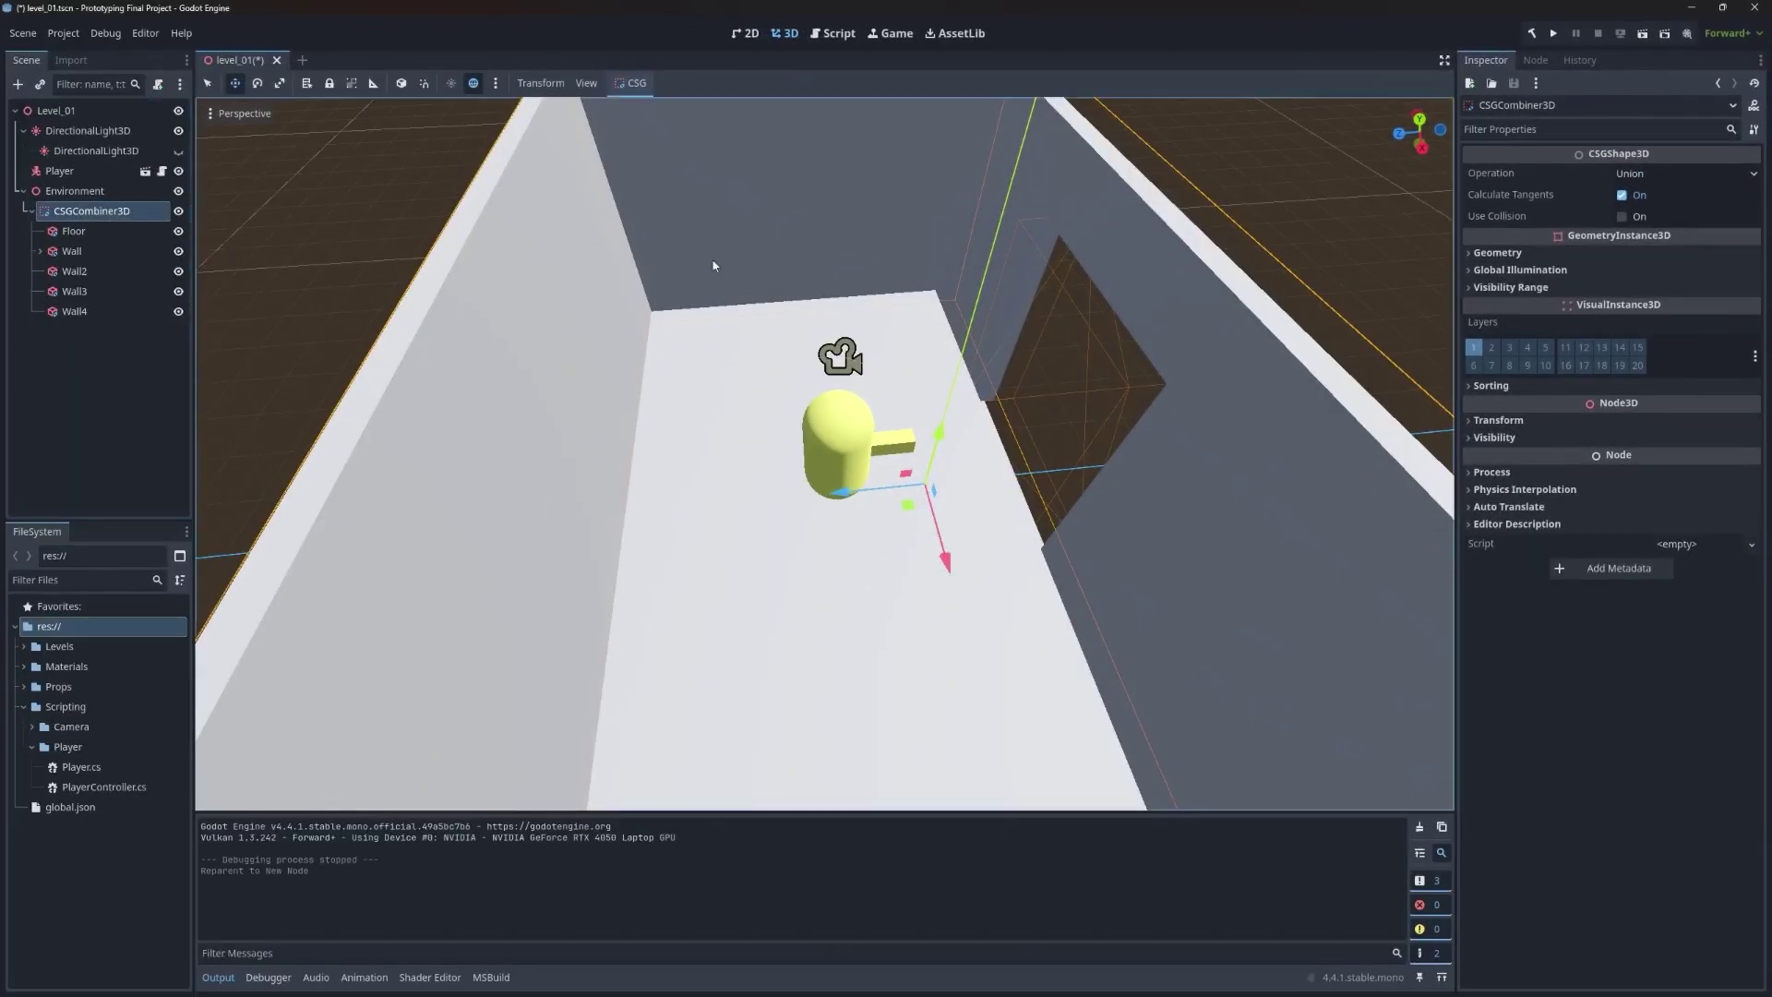
pyautogui.click(1622, 216)
pyautogui.moveTo(967, 257); pyautogui.dragTo(1394, 260, button='right')
pyautogui.moveTo(1107, 351); pyautogui.dragTo(1155, 341, button='right')
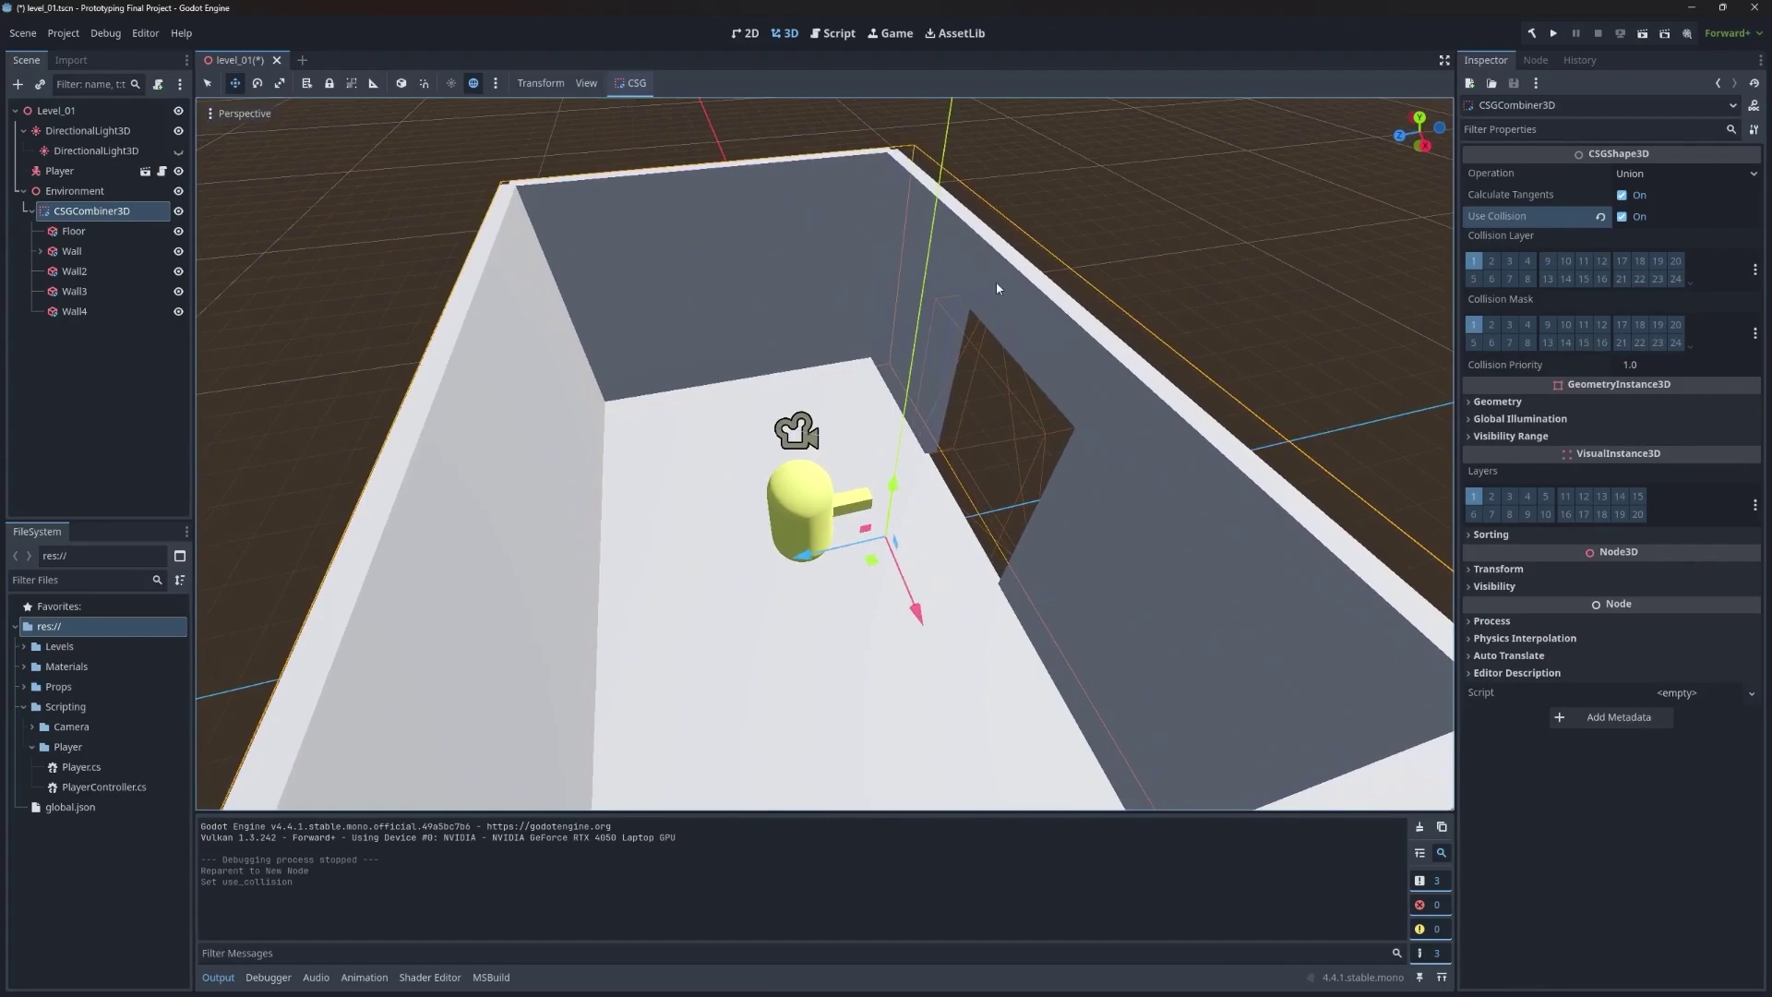